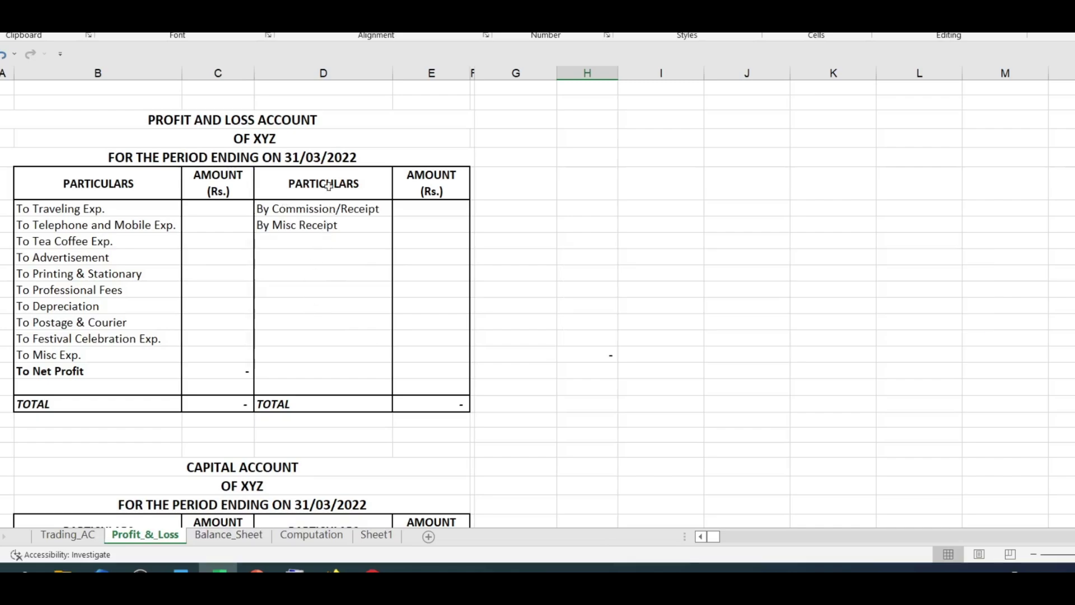
left_click_drag(431, 208, 451, 401)
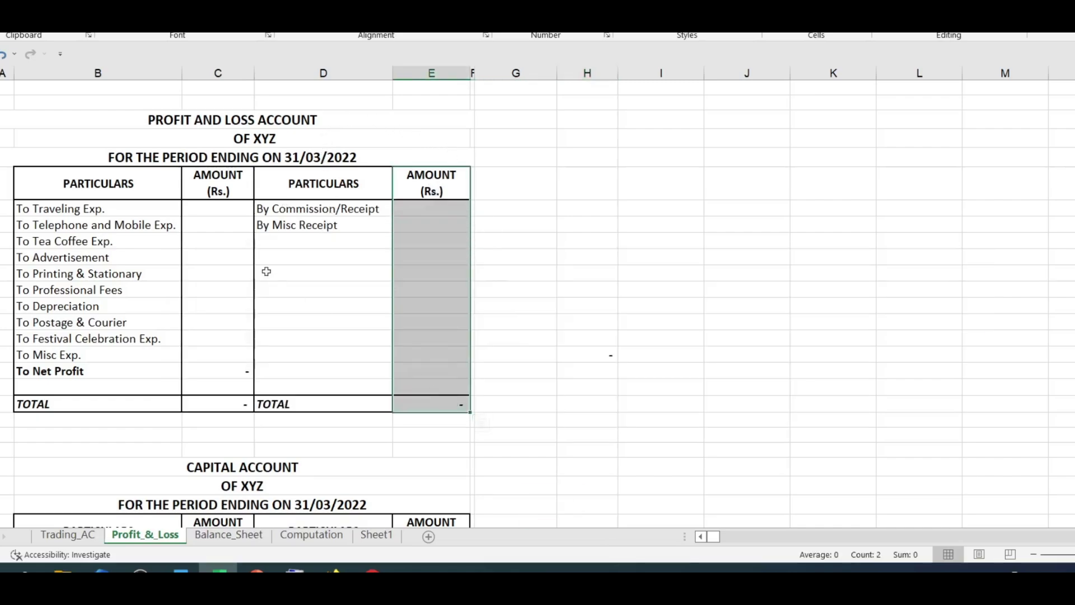
left_click(218, 184)
left_click(588, 394)
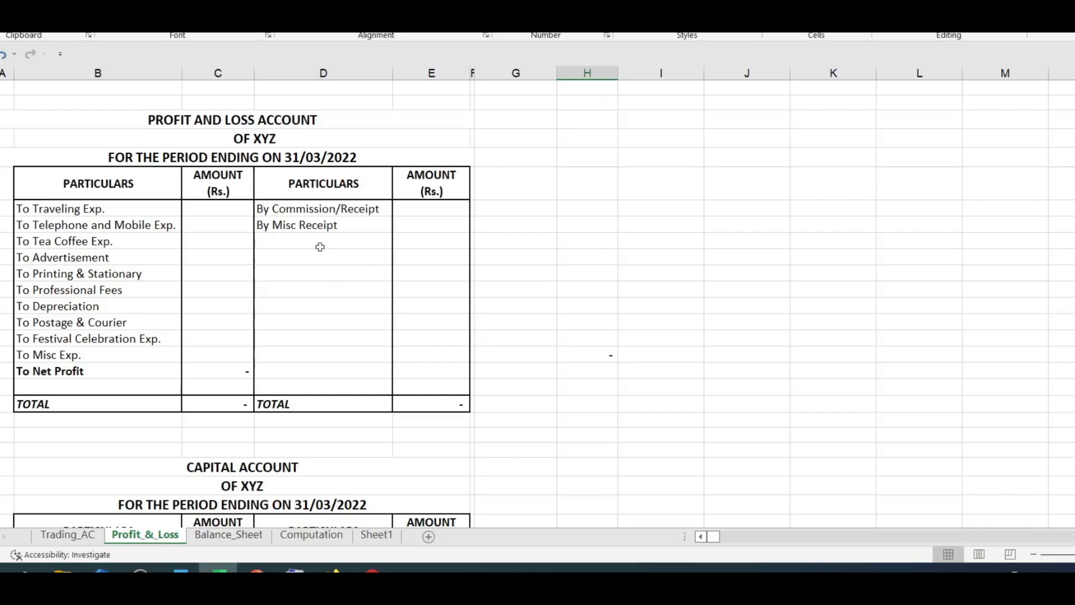
left_click(430, 180)
left_click_drag(430, 180, 454, 403)
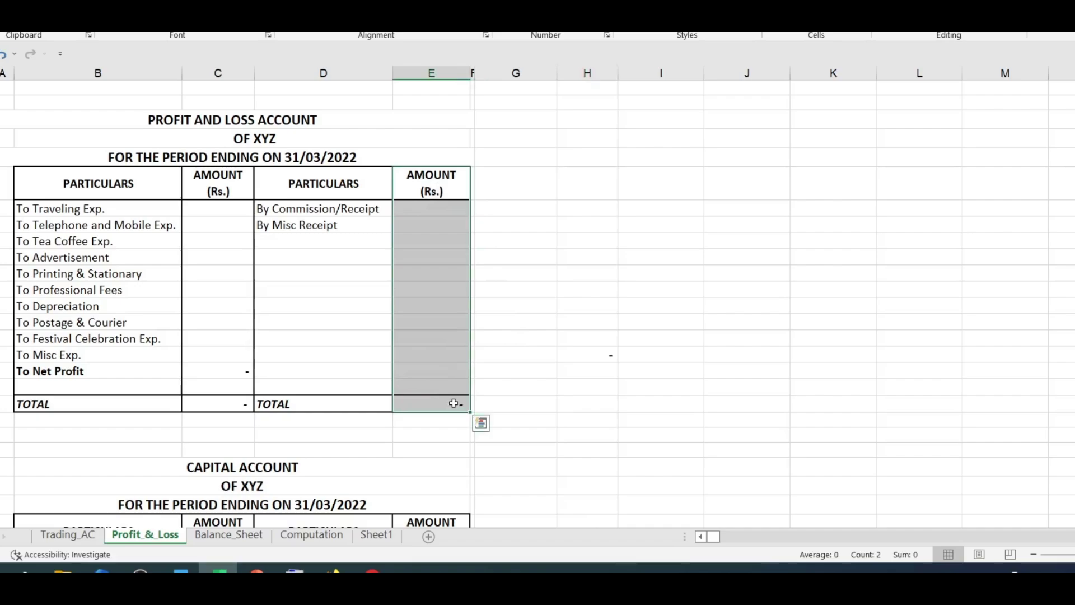
left_click_drag(213, 189, 230, 410)
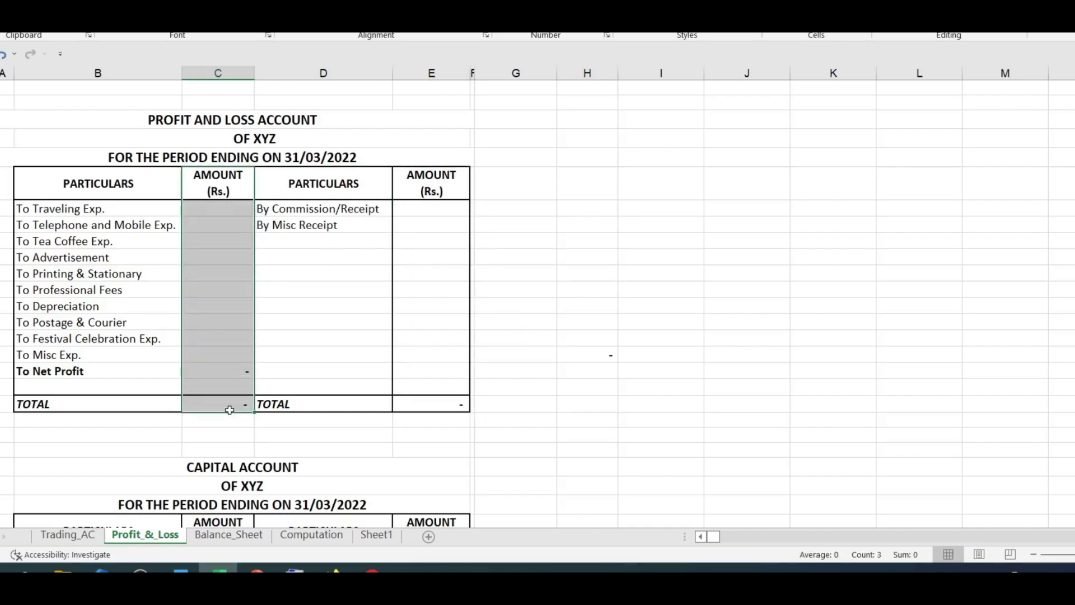
Step: Enter 600000 for Commission/Receipt and 10000 for Misc Receipt in the Profit and Loss account
left_click(427, 210)
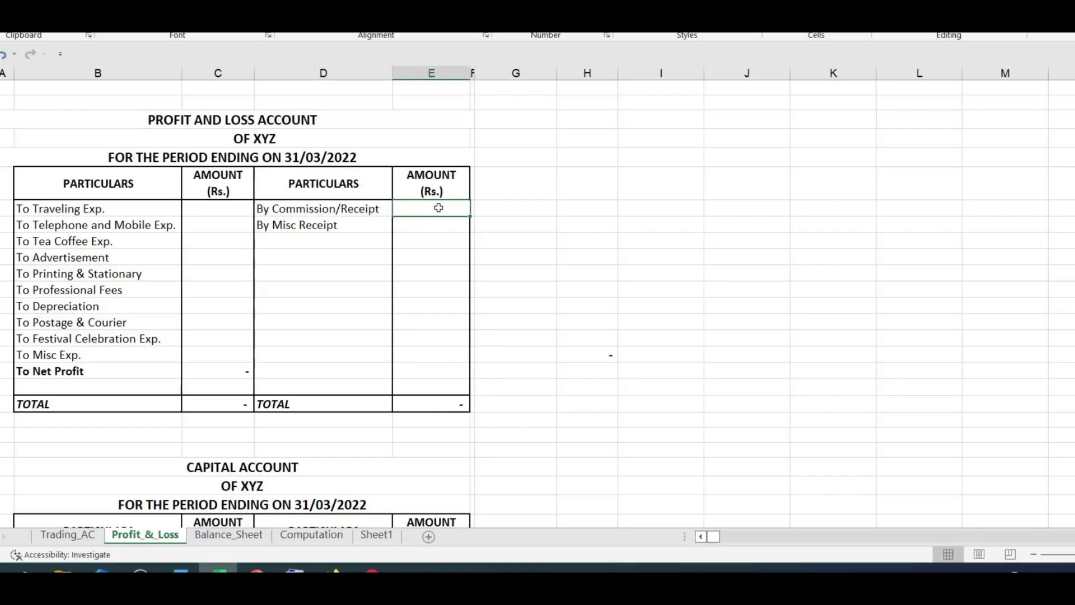
type("100000")
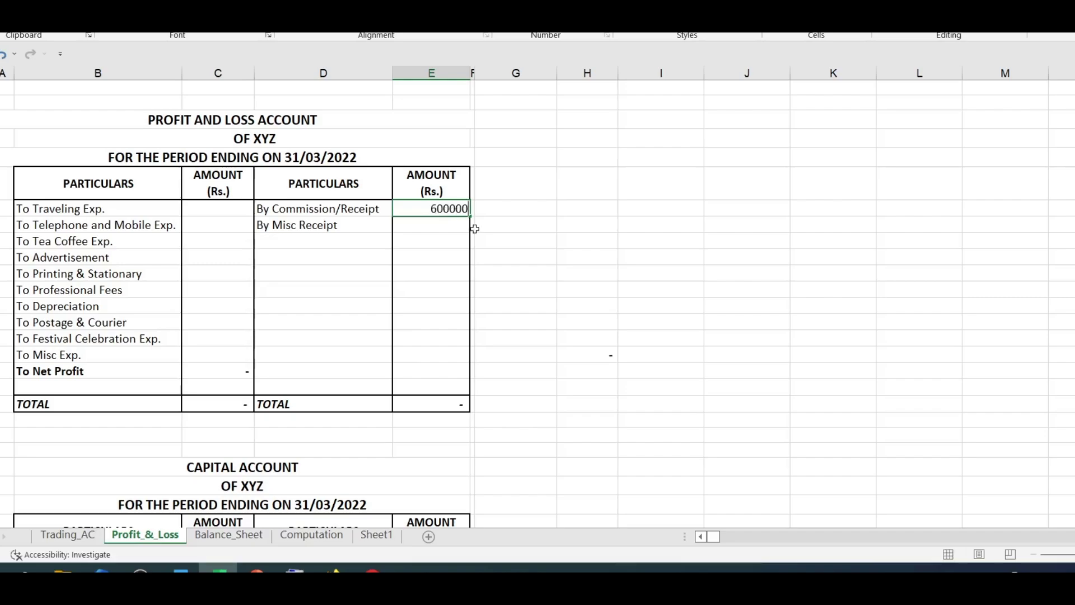
left_click(475, 226)
left_click(446, 225)
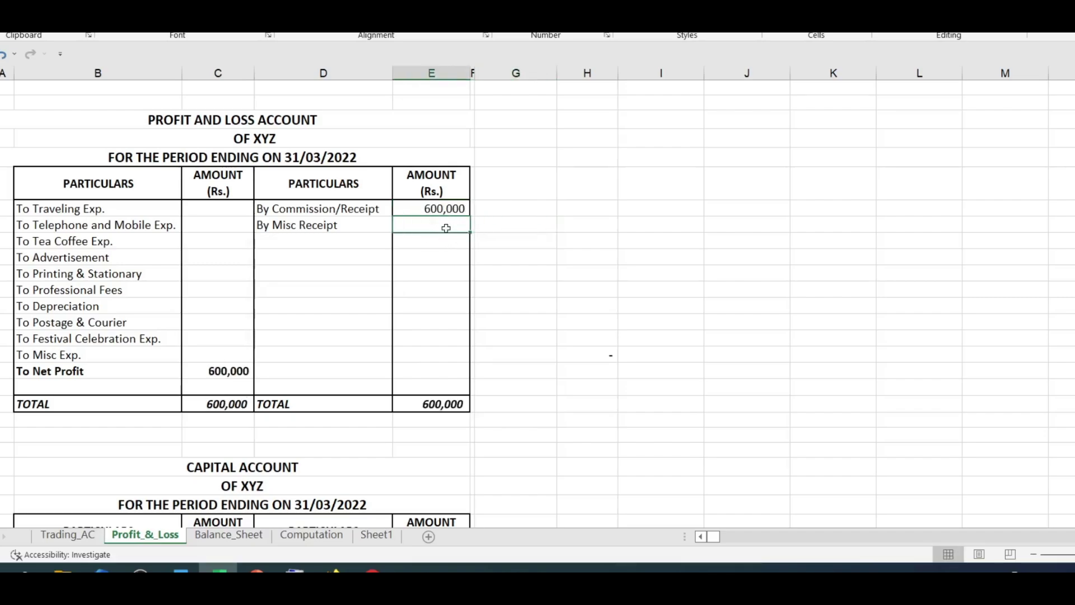
type("10000")
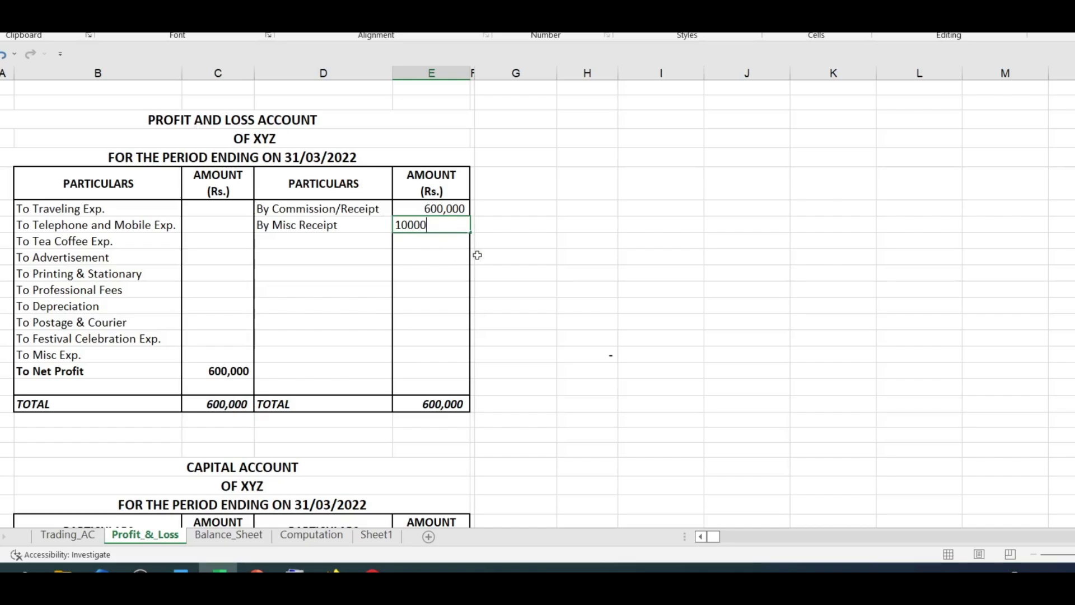
left_click(568, 257)
left_click(433, 322)
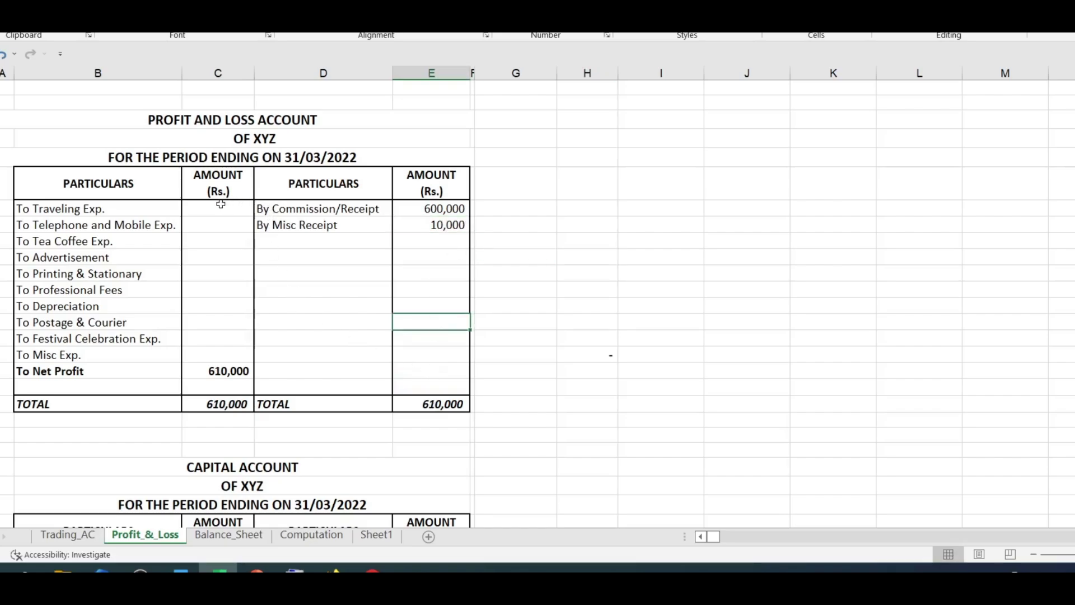
Step: Enter the expenses: 20,000 for traveling, 8,000 for telephone and mobile, 10,000 for tea coffee and 4,000 for advertisement
left_click_drag(218, 207, 239, 355)
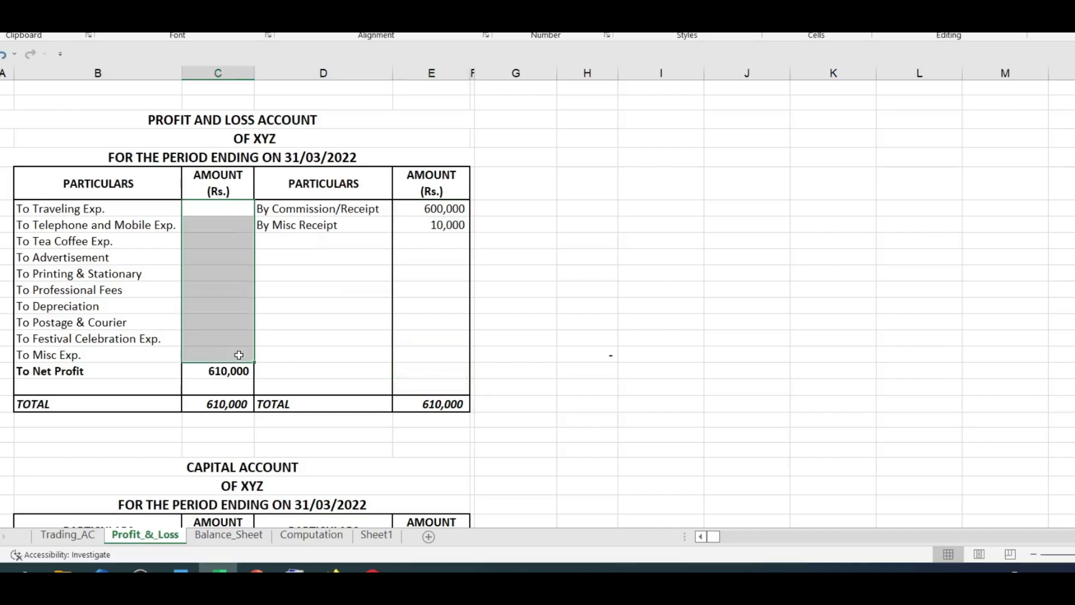
left_click(97, 208)
left_click(124, 226)
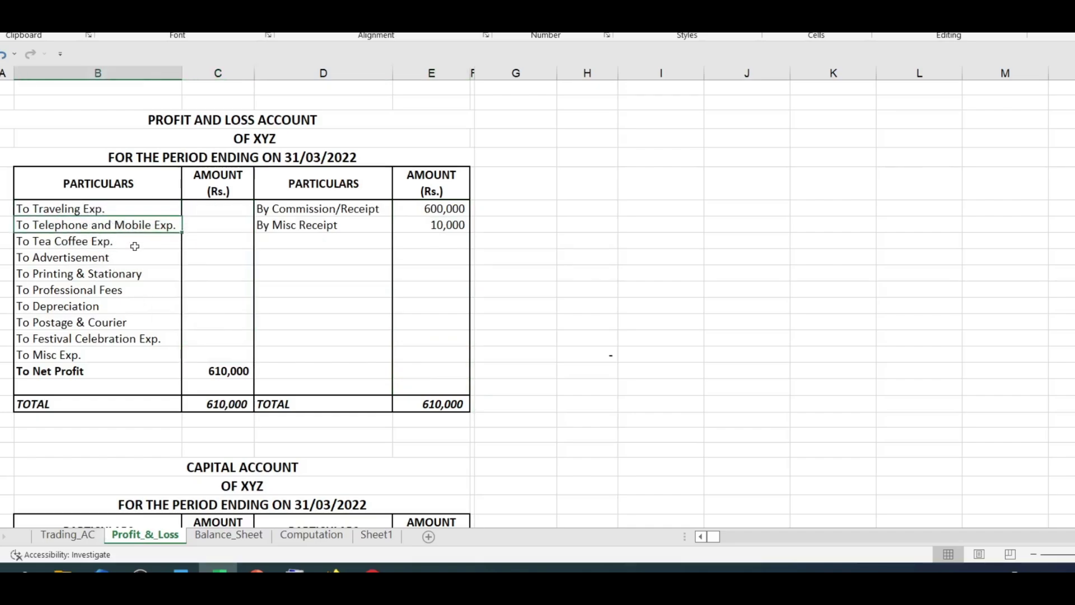
left_click(110, 244)
left_click(115, 259)
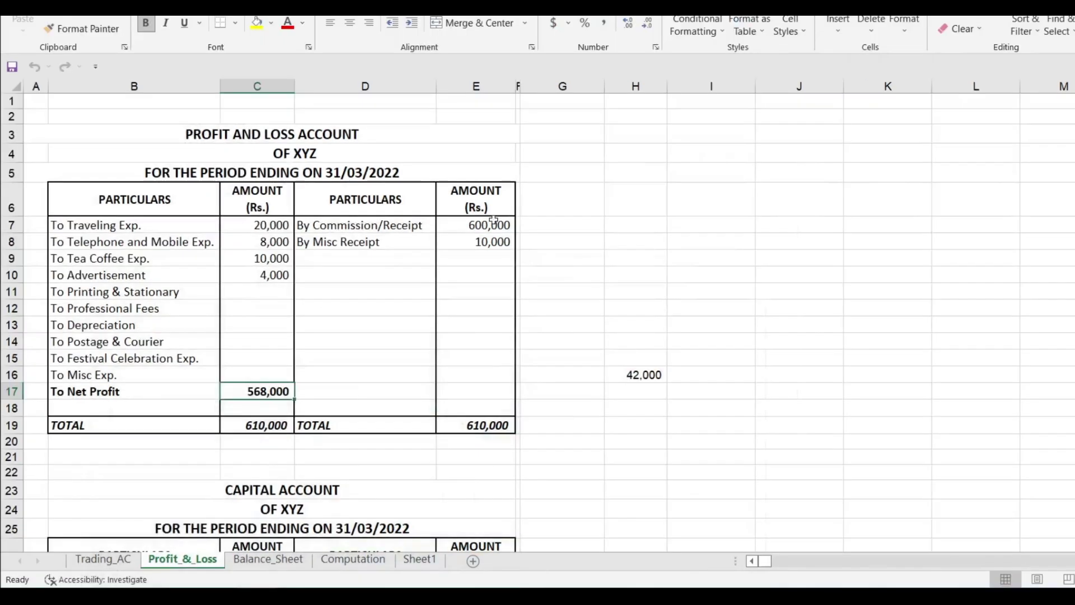
left_click_drag(448, 208, 453, 386)
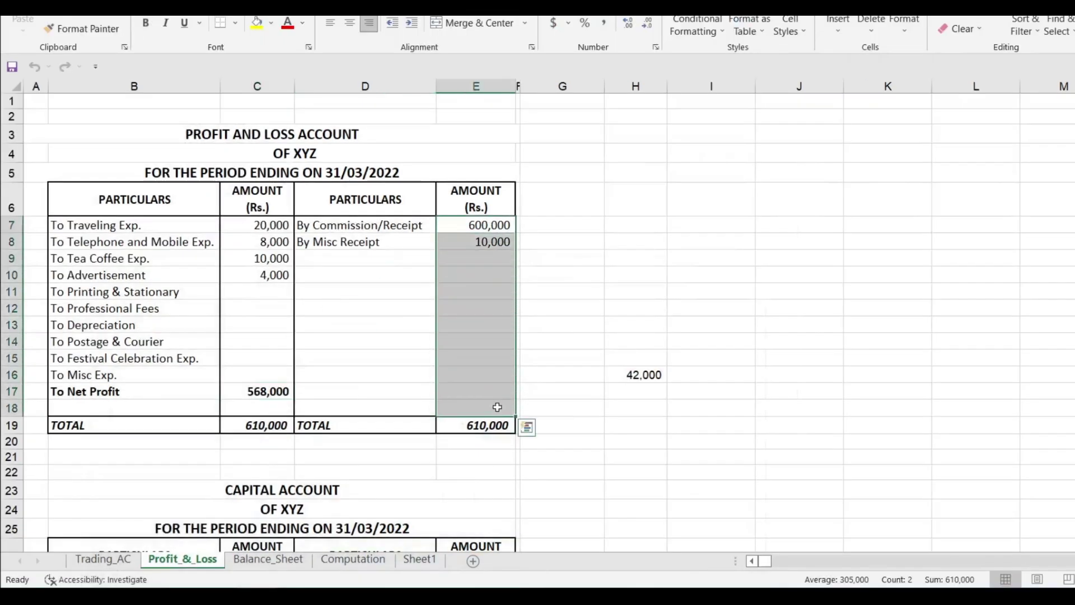
left_click_drag(269, 225, 280, 283)
left_click(267, 393)
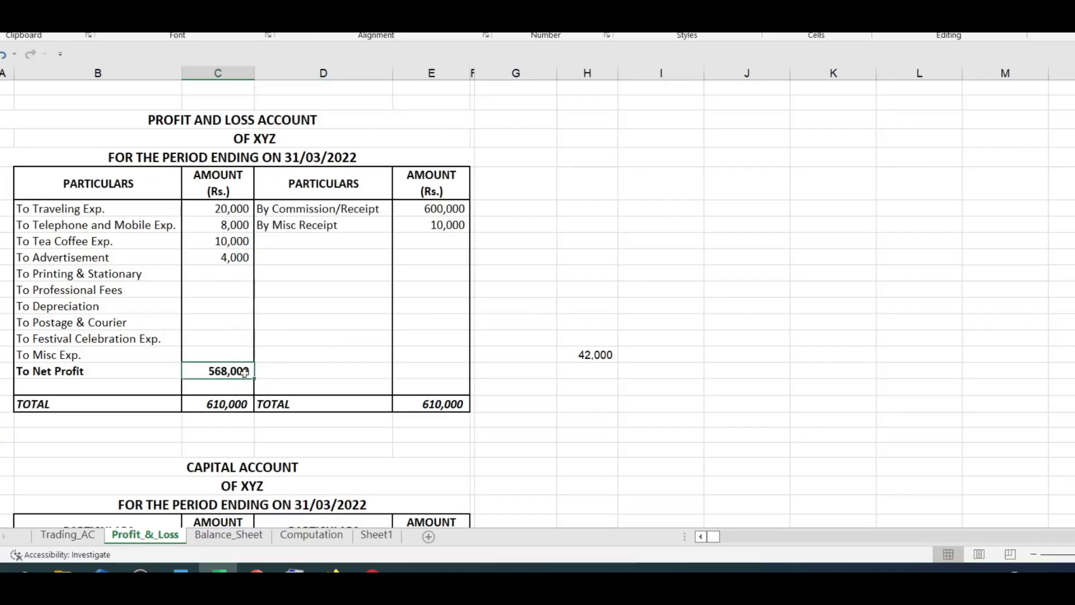
Step: Enter 100,000 as the opening balance b/d on the credit side of the Capital Account
scroll(224, 313, "down", 5)
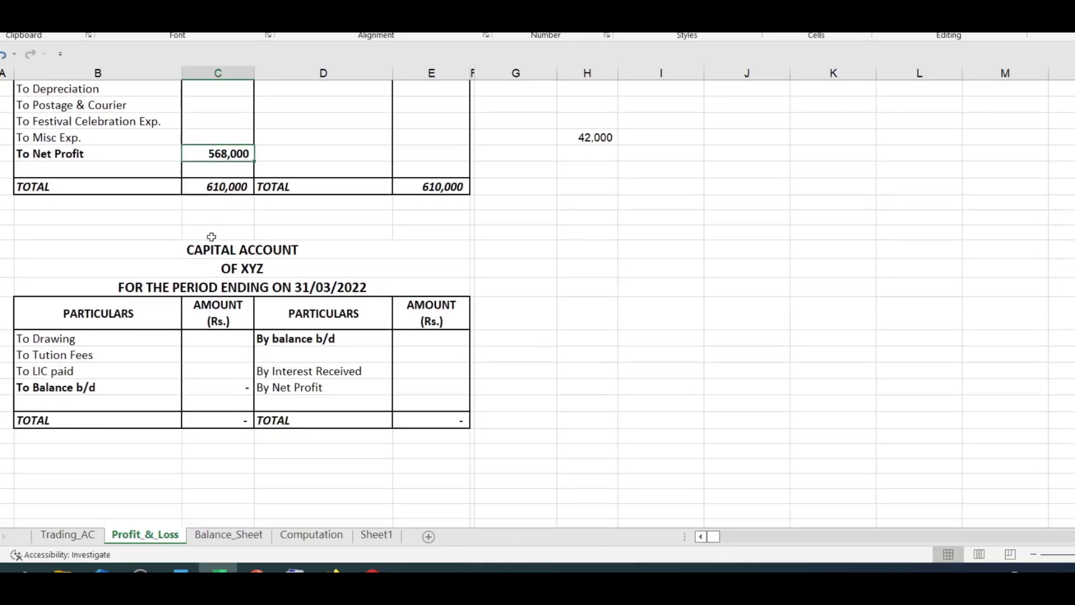
scroll(275, 207, "down", 1)
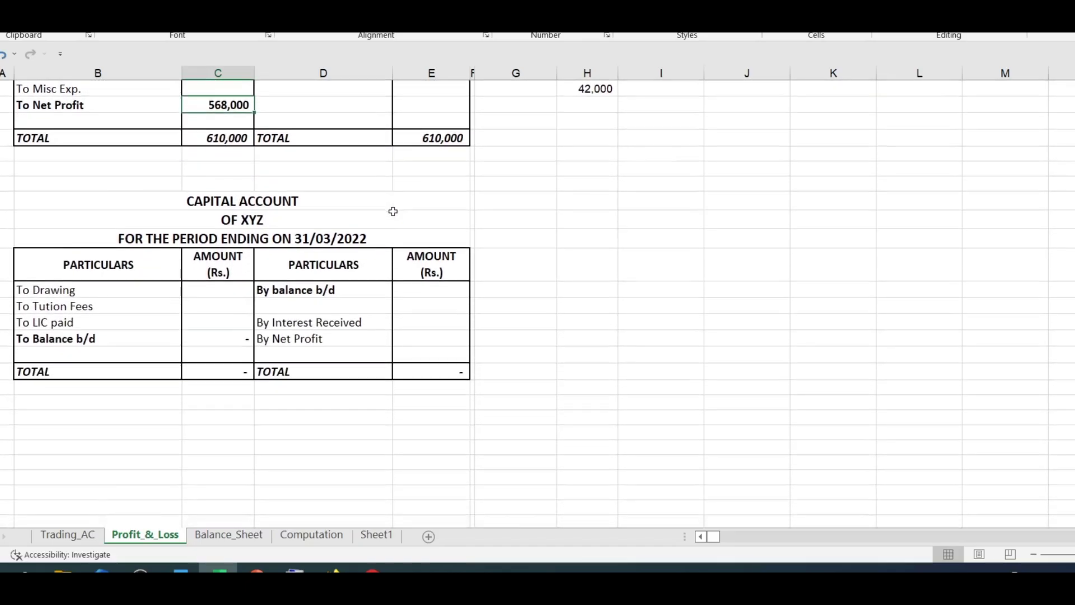
left_click(438, 291)
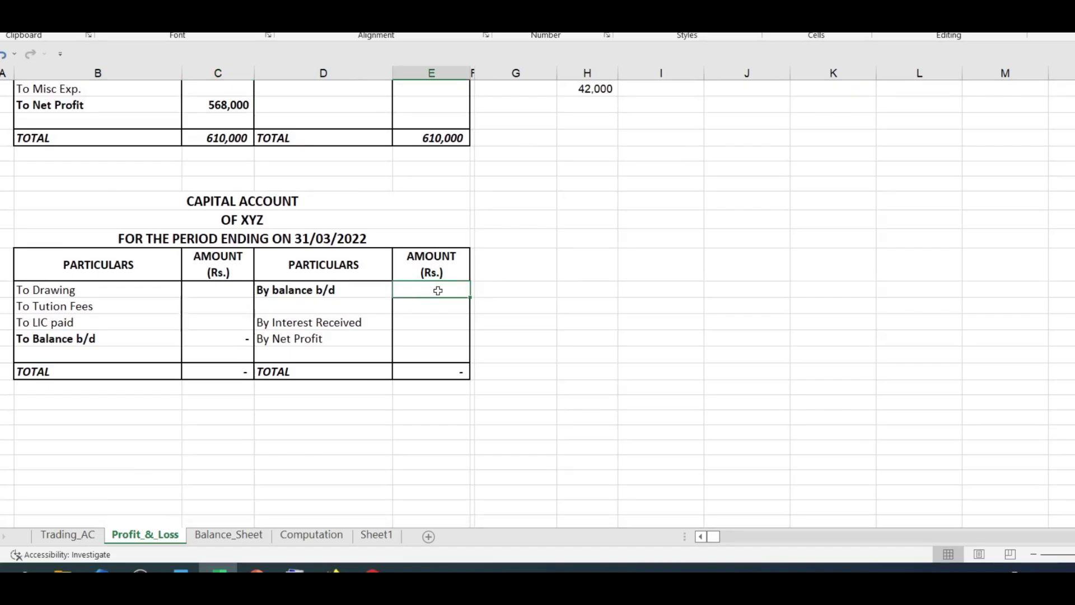
left_click(308, 289)
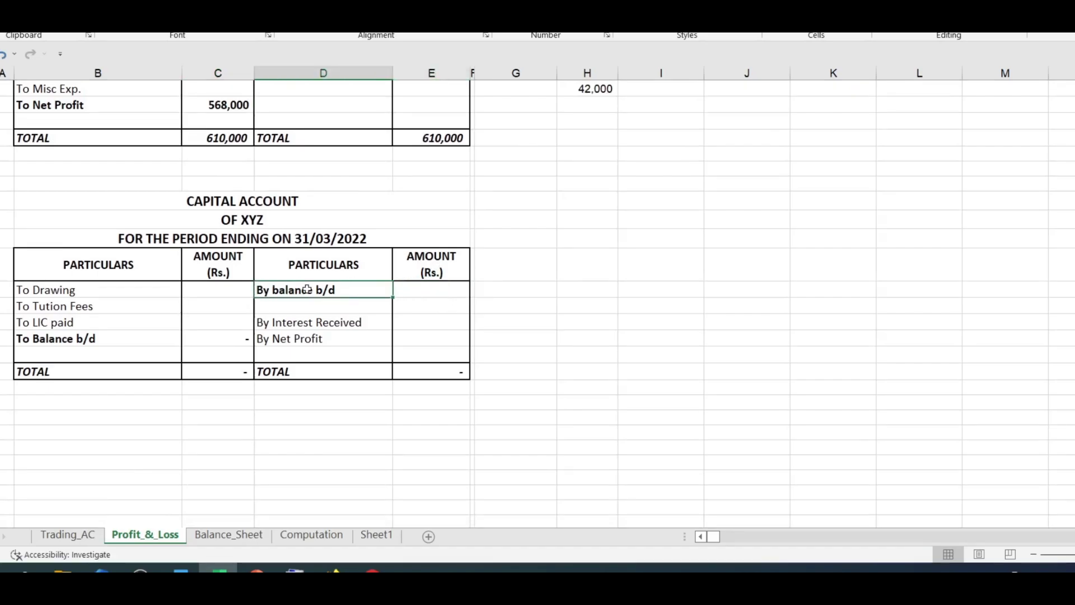
left_click(435, 290)
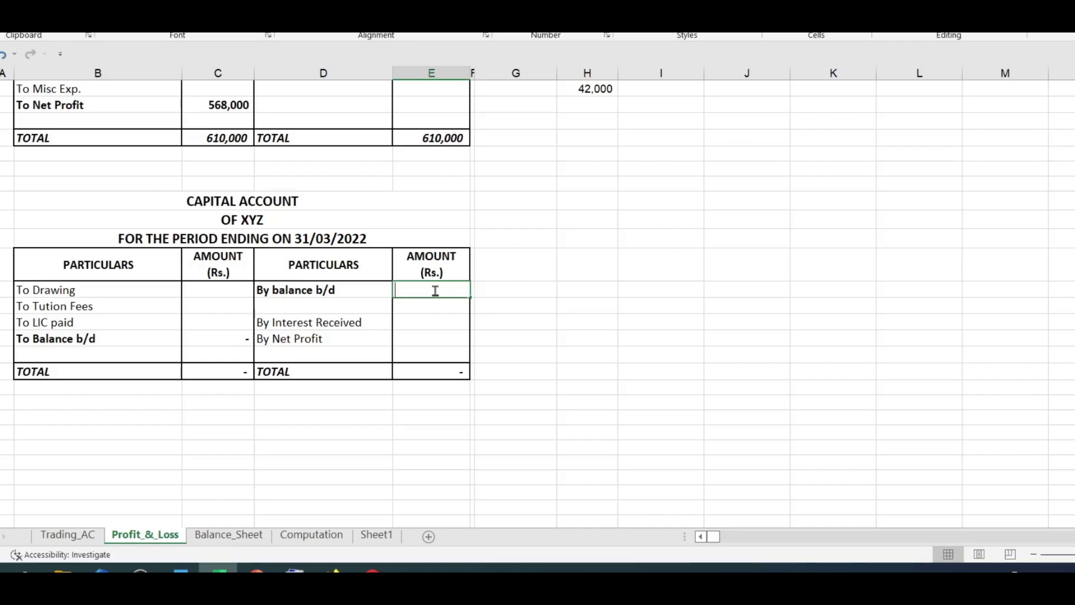
type("10000")
left_click(533, 356)
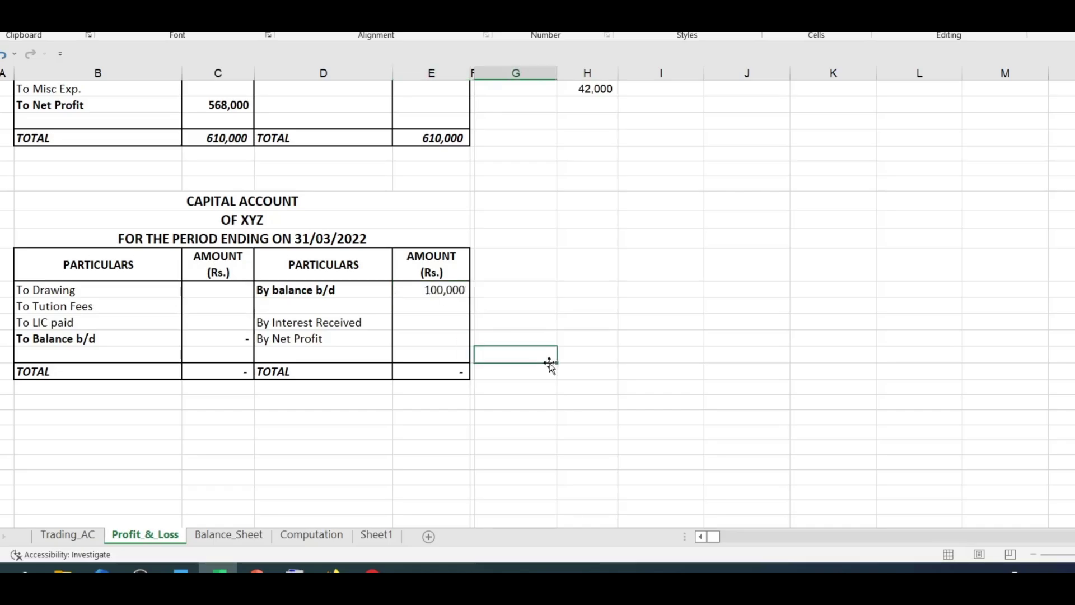
Step: Enter 800 as Interest Received and the profit and loss figure 568000 as Net Profit in the Capital Account
left_click(437, 335)
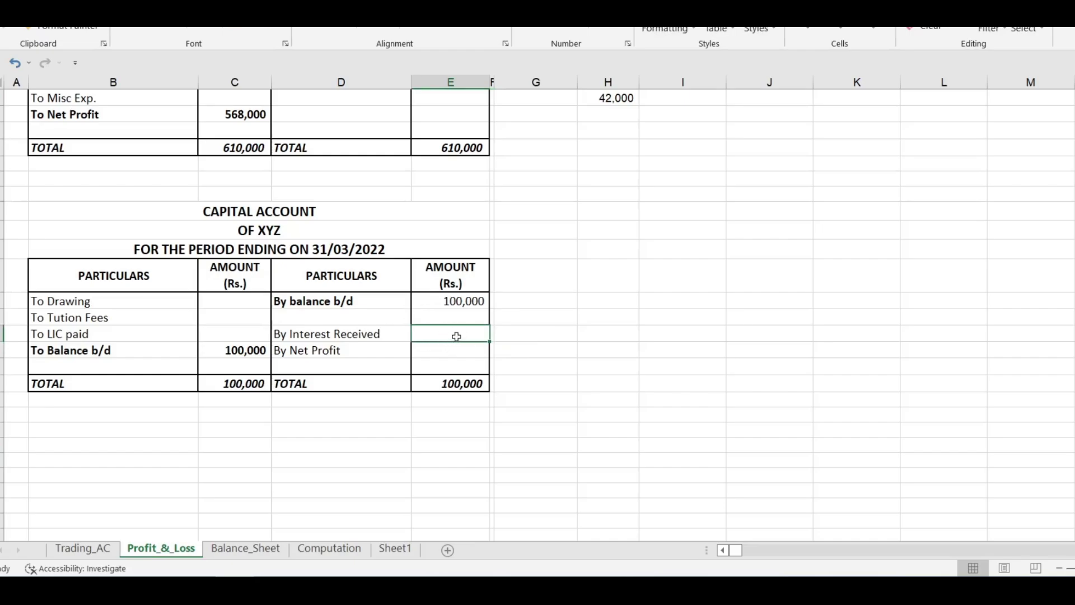
type("800")
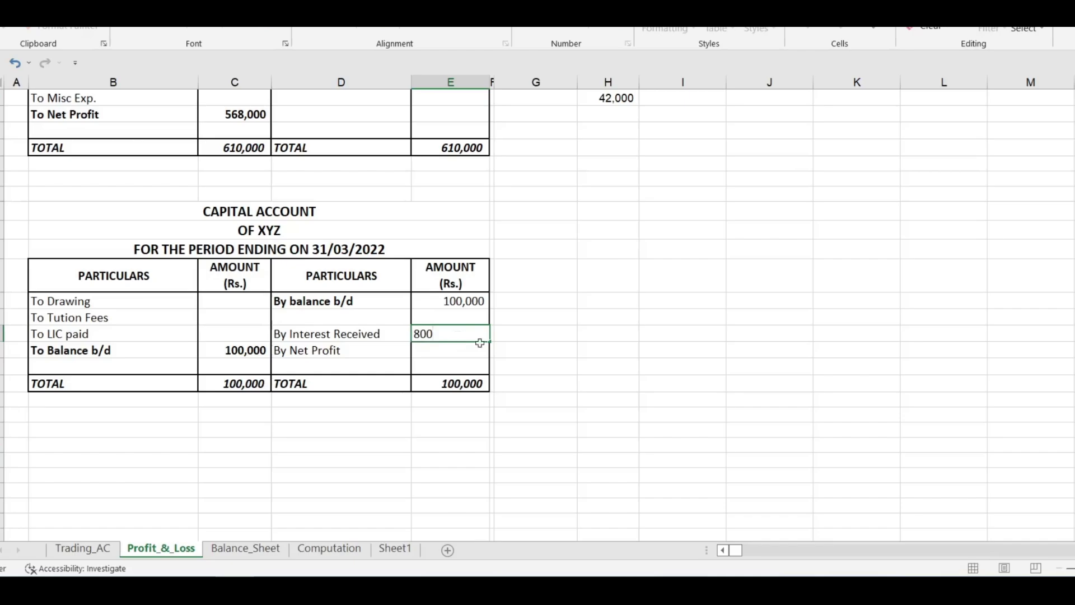
key("Return")
left_click(251, 114)
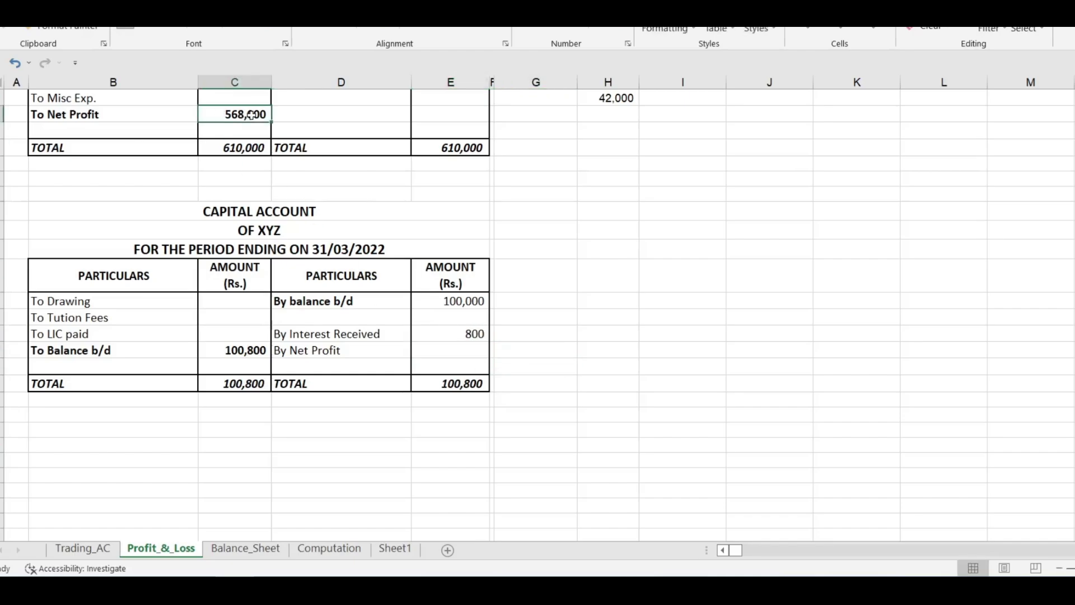
left_click(454, 352)
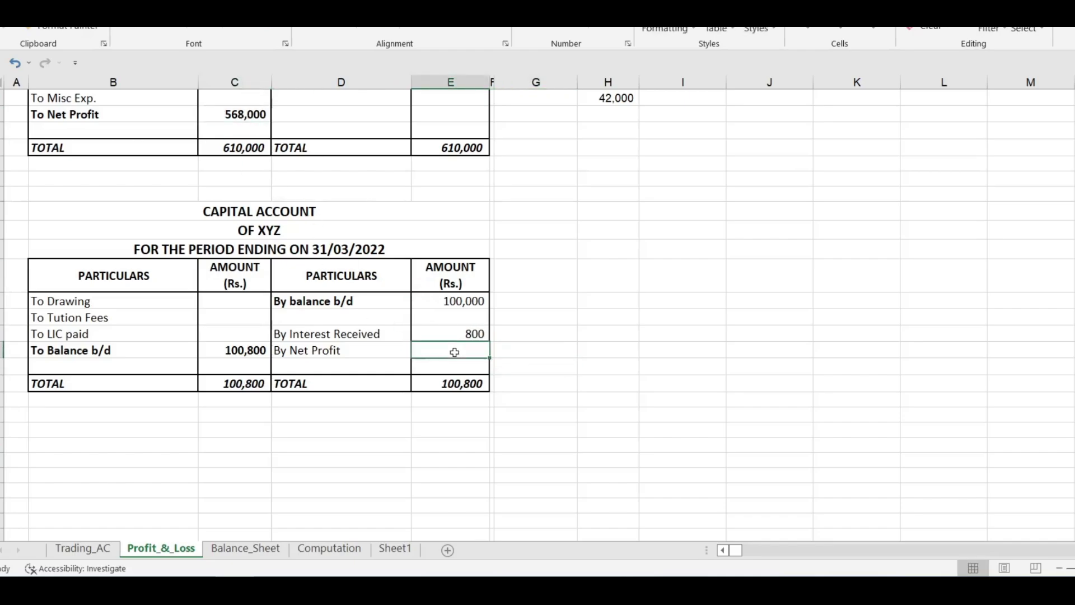
type("568000")
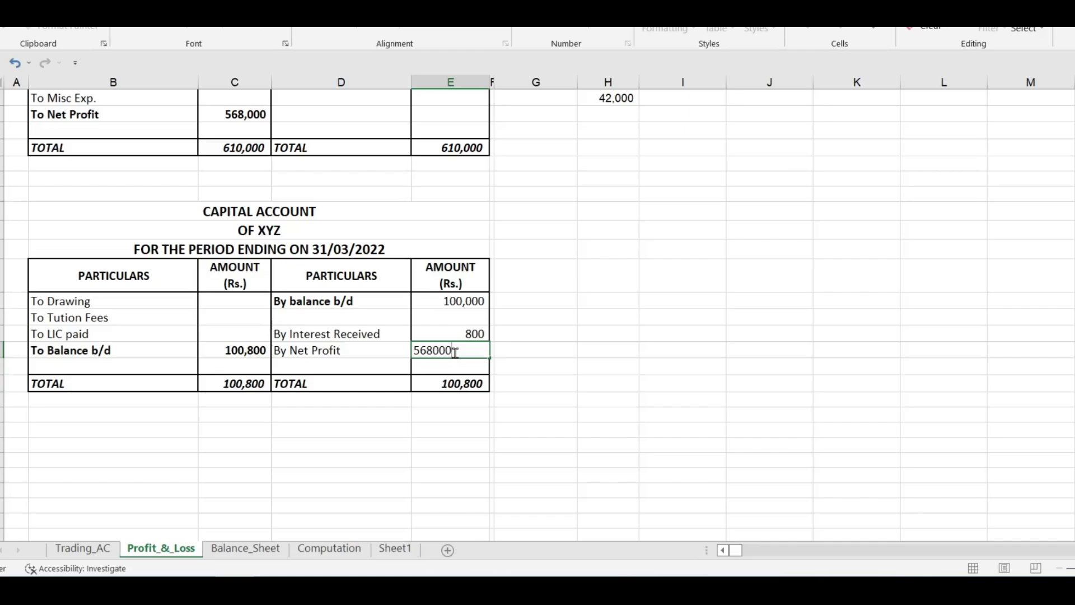
left_click(545, 382)
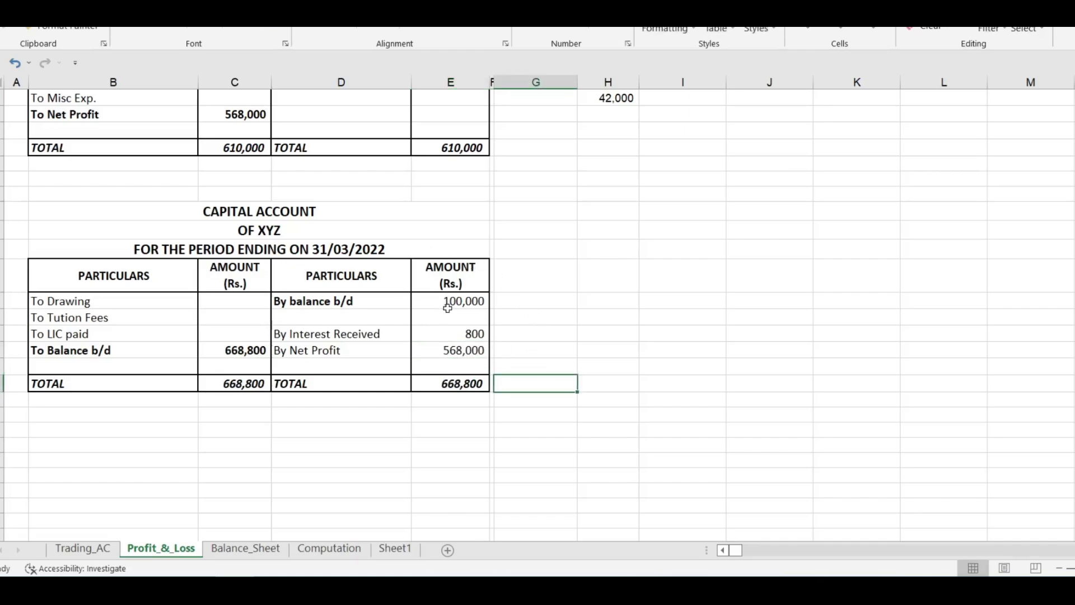
left_click_drag(456, 277, 471, 369)
left_click(223, 303)
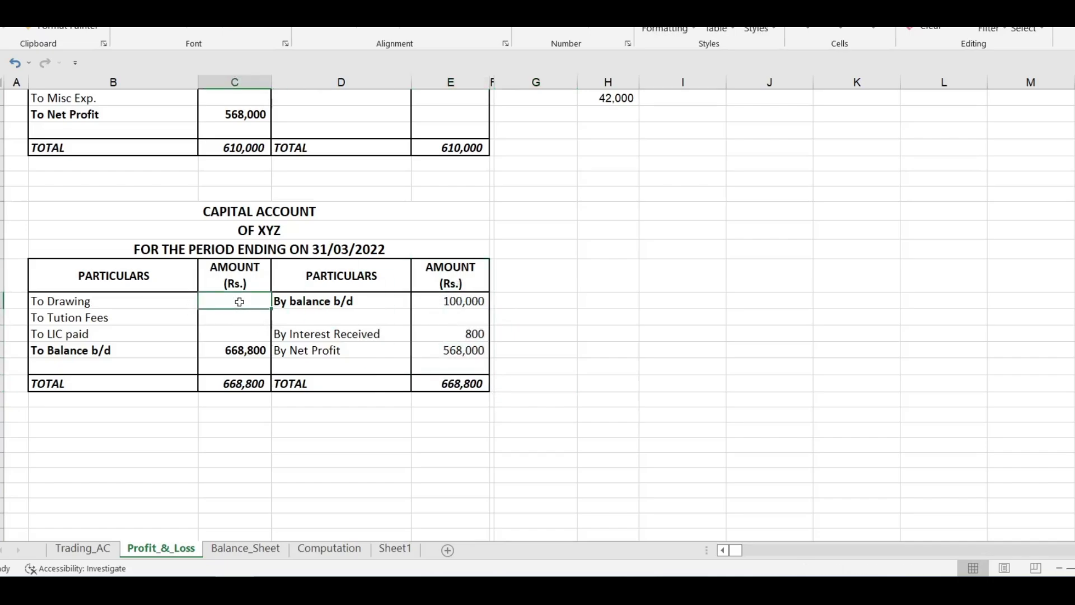
left_click_drag(475, 303, 478, 358)
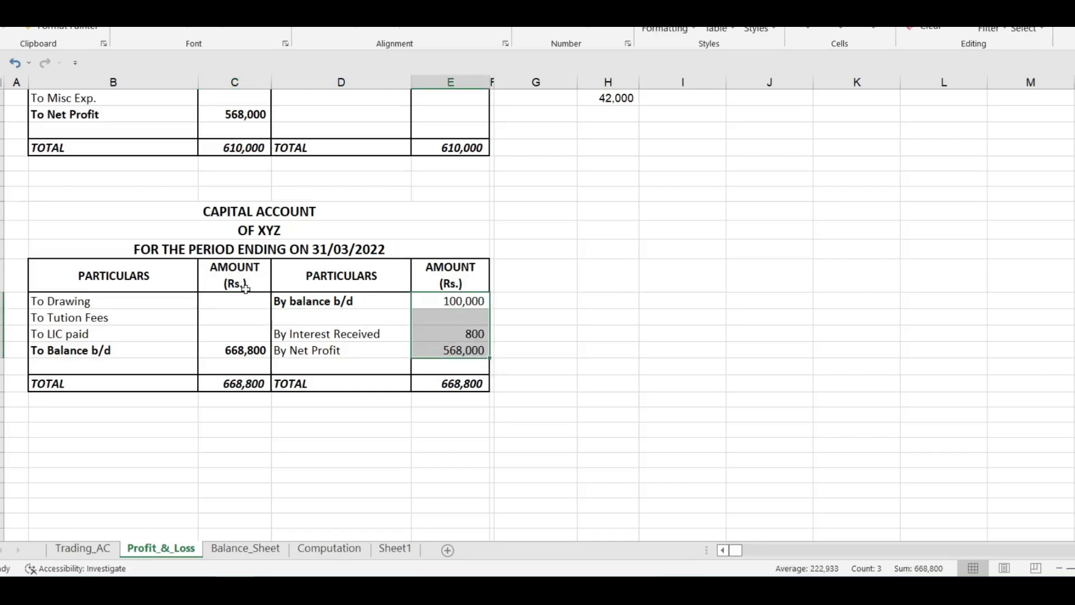
Step: Enter 200,000 for Drawing, 64,850 for Tution Fees and 55,600 for LIC paid in the Capital Account
left_click(252, 302)
left_click(225, 318)
left_click(228, 332)
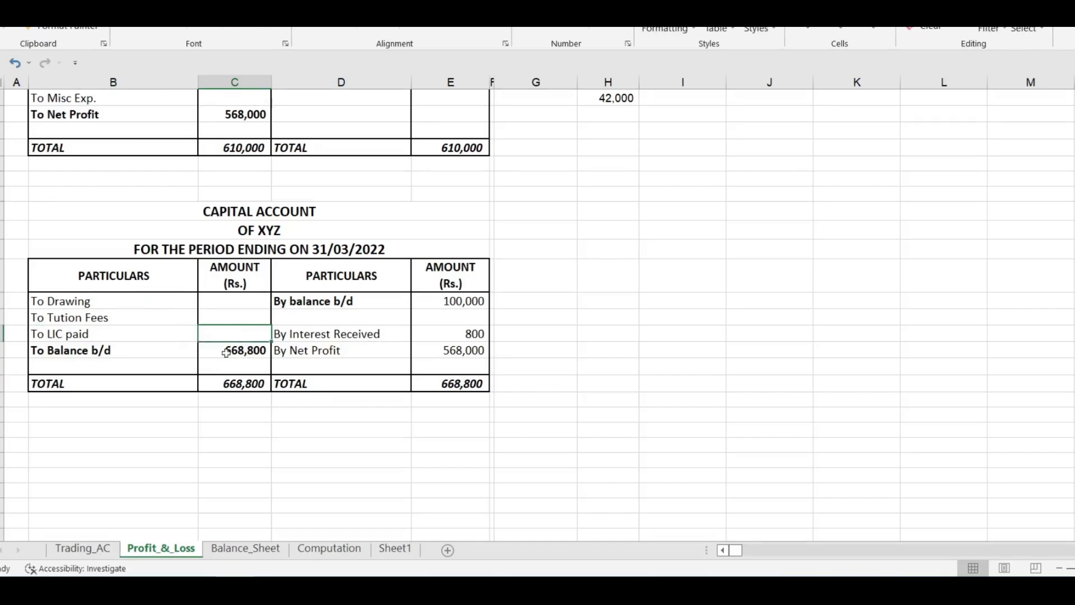
left_click_drag(113, 300, 154, 333)
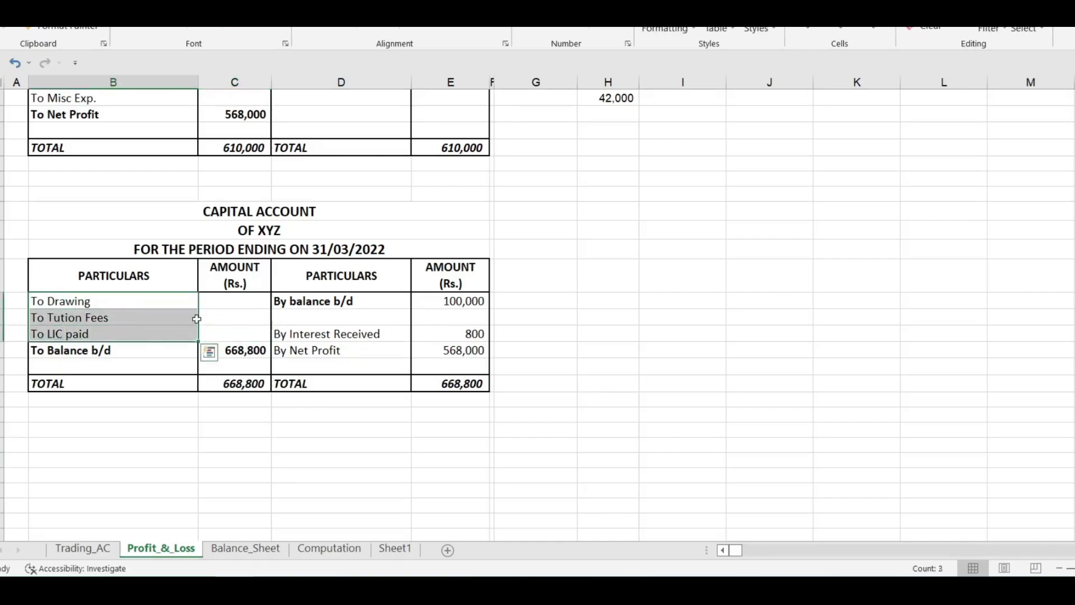
left_click(236, 301)
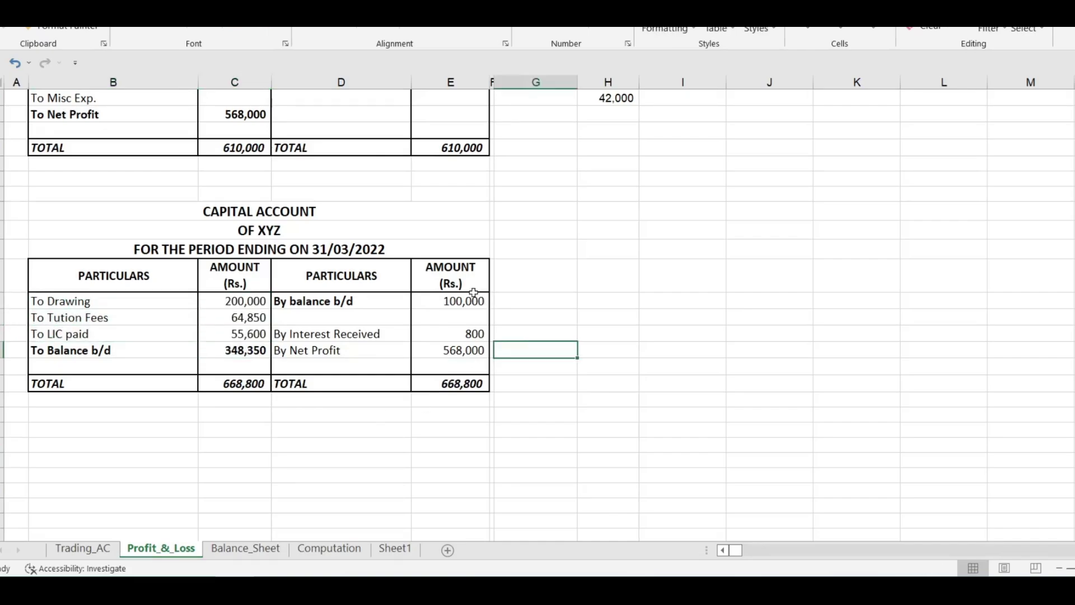
Step: Carry the Capital Account's closing balance over to the Balance_Sheet sheet as Proprietor's Capital, entering 348350
left_click_drag(471, 301, 471, 350)
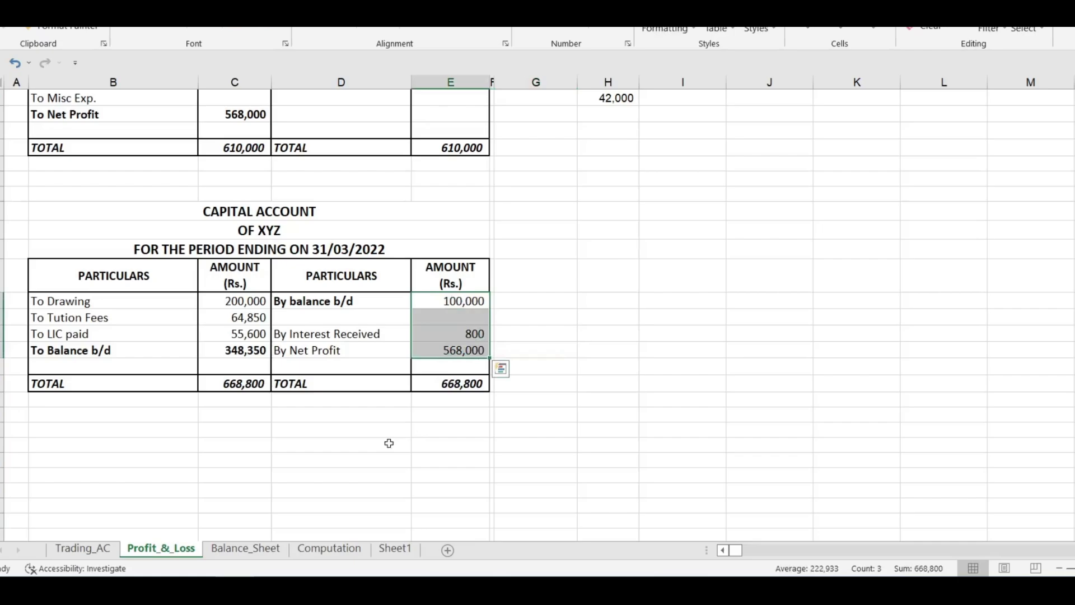
left_click_drag(235, 301, 253, 335)
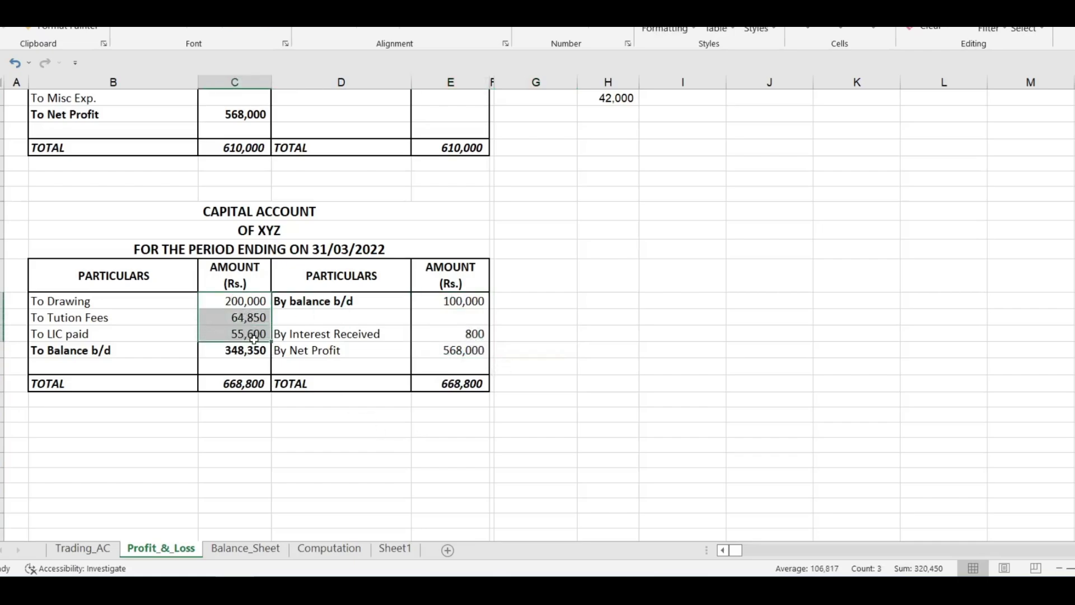
left_click(224, 351)
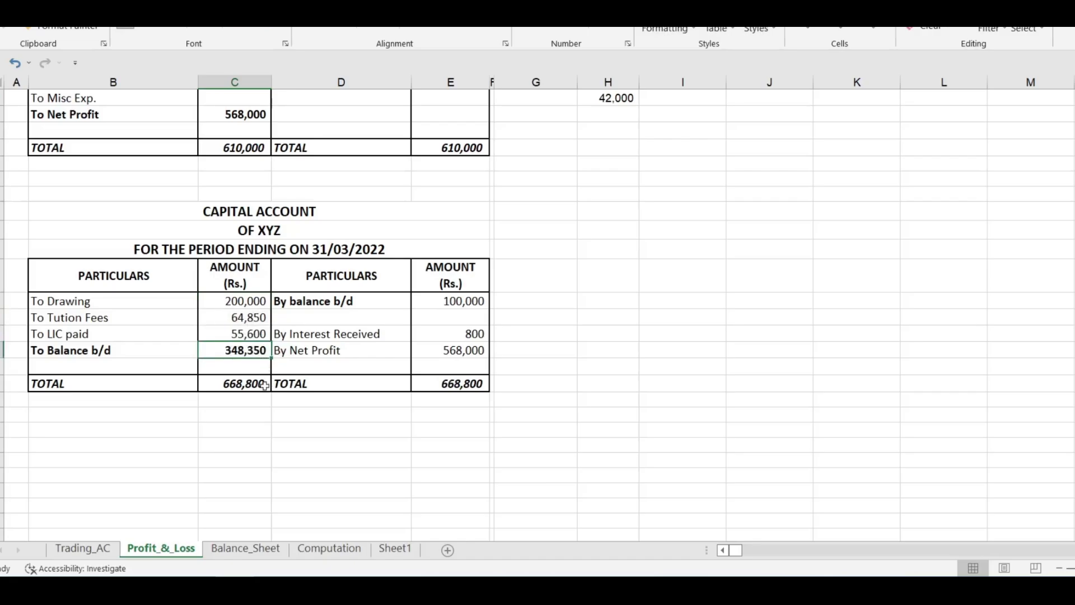
left_click(249, 549)
left_click(211, 251)
type("348350")
key("Return")
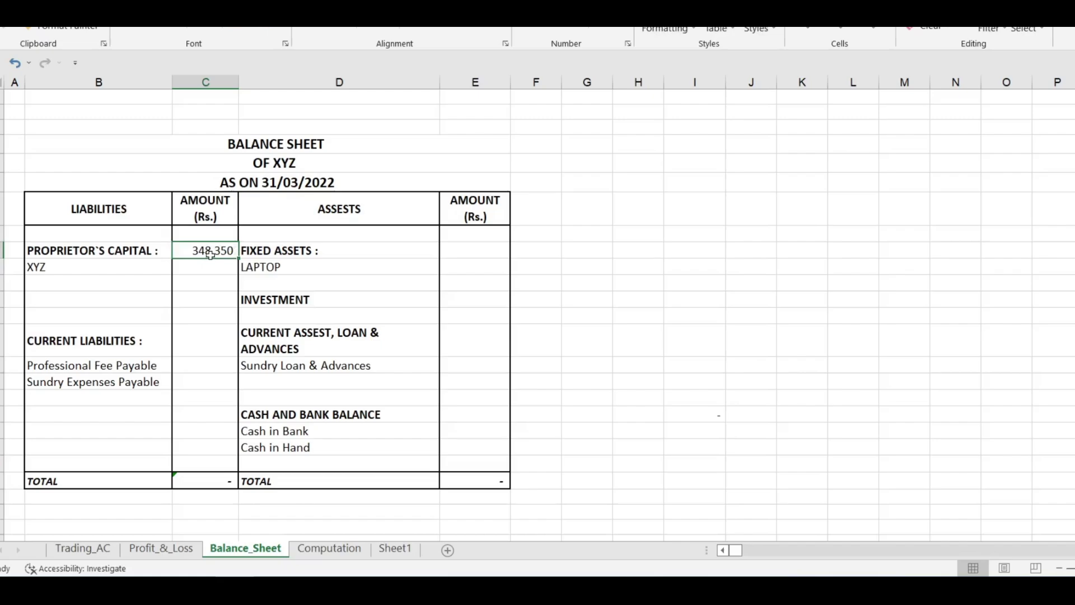
left_click(485, 272)
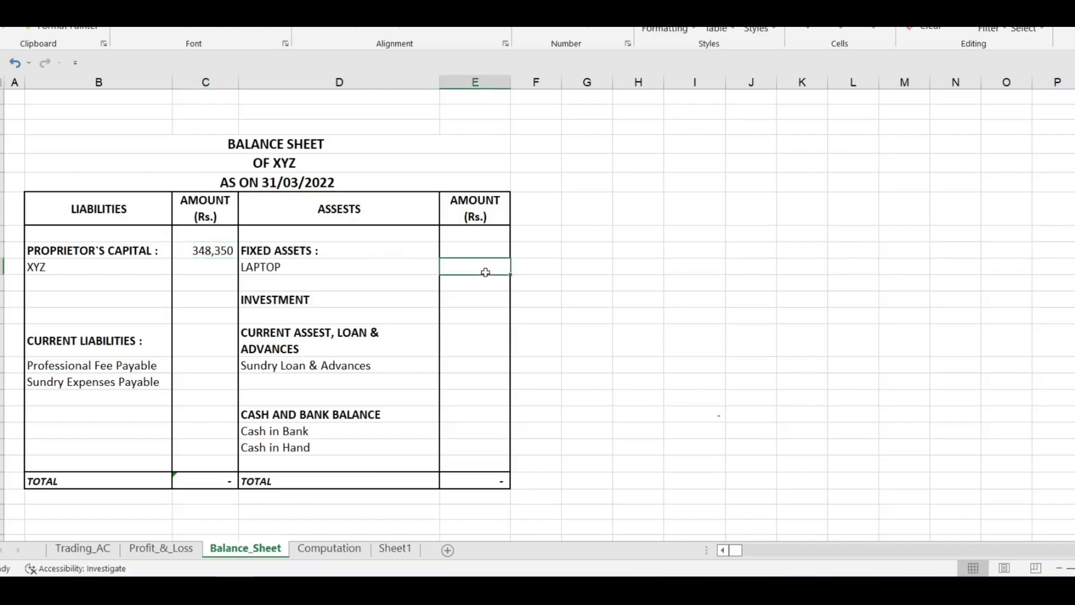
left_click(467, 447)
left_click(466, 430)
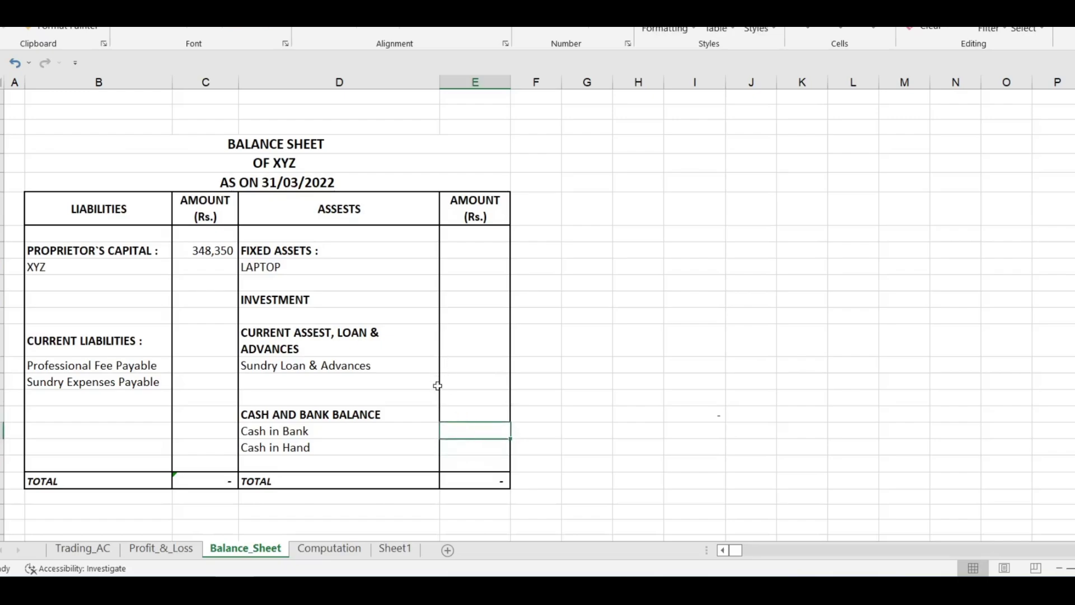
left_click(458, 365)
left_click(485, 294)
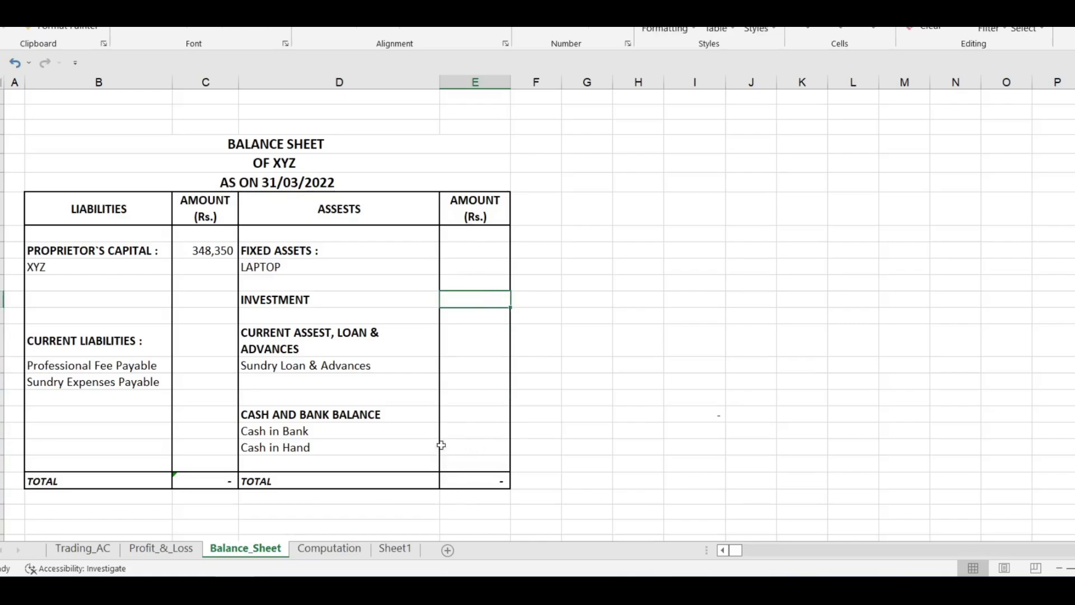
left_click(470, 432)
left_click(476, 451)
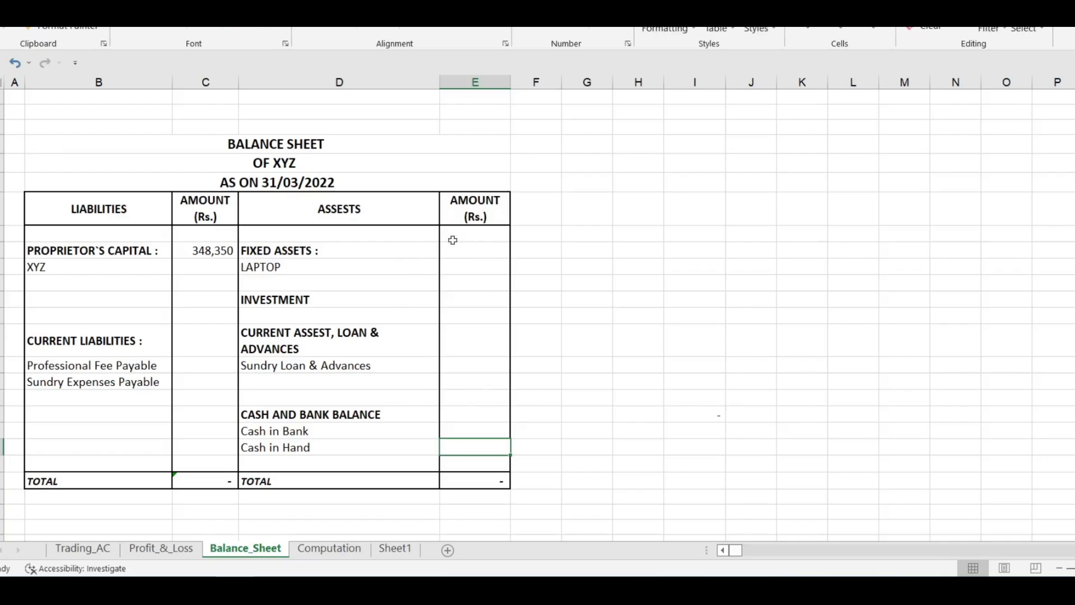
Step: Enter 215,600 as Cash in Bank on the assets side of the Balance Sheet
left_click(476, 425)
type("215,600")
key("Return")
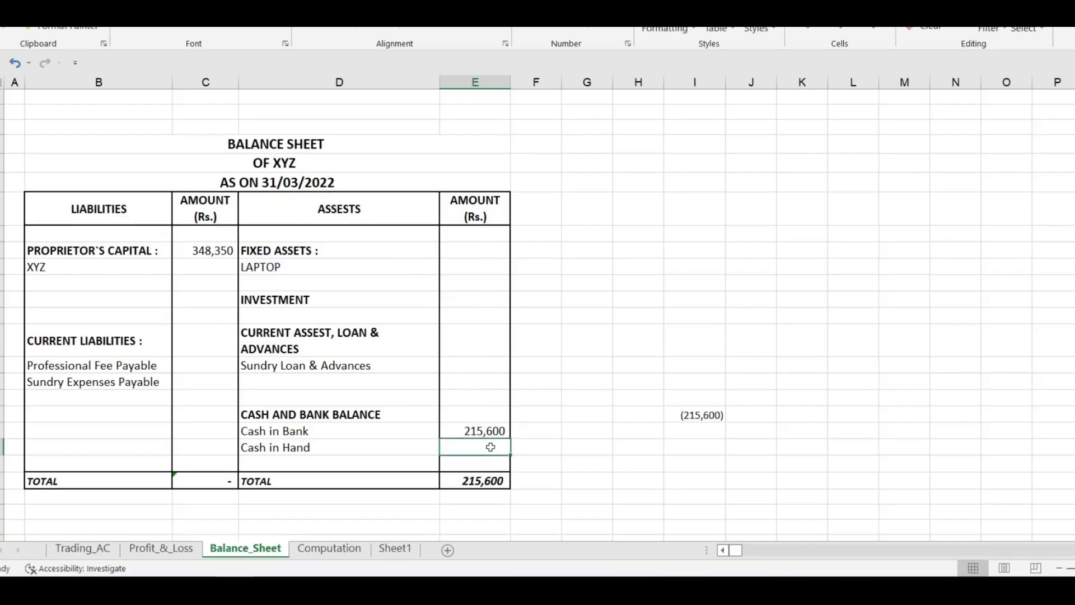
Step: Correct the liabilities TOTAL formula so it sums the amount column including the Proprietor's Capital
double_click(206, 480)
left_click_drag(206, 257, 205, 95)
key("Return")
Step: Enter 132750 as Cash in Hand on the assets side of the Balance Sheet
left_click(494, 456)
type("132750")
left_click(675, 464)
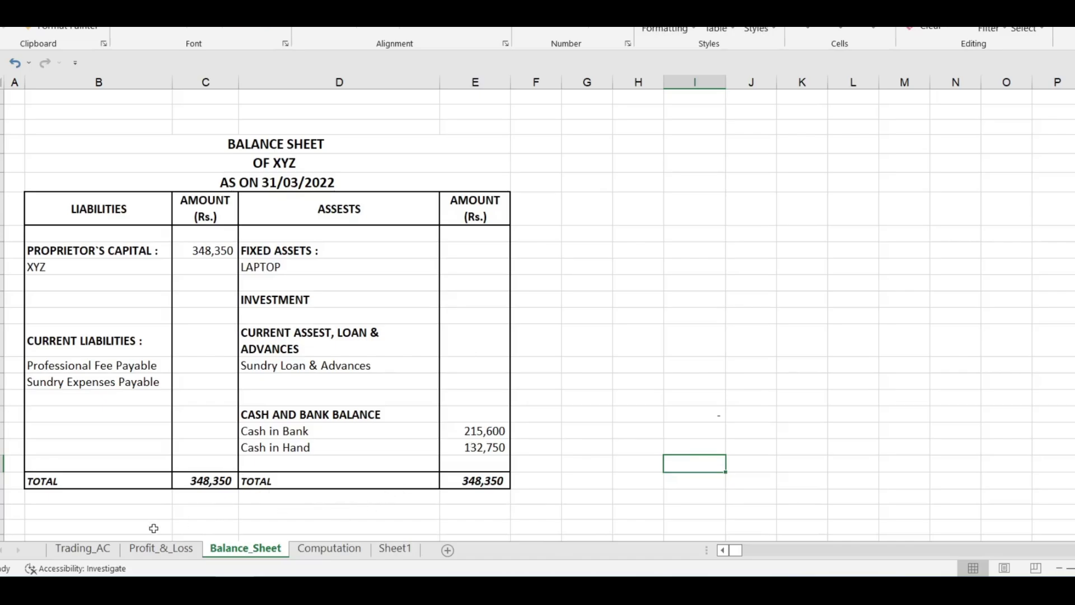
Step: Review the Capital Account and Profit and Loss account on the Profit_&_Loss sheet against the Balance_Sheet sheet
left_click(159, 548)
left_click(254, 552)
left_click(163, 549)
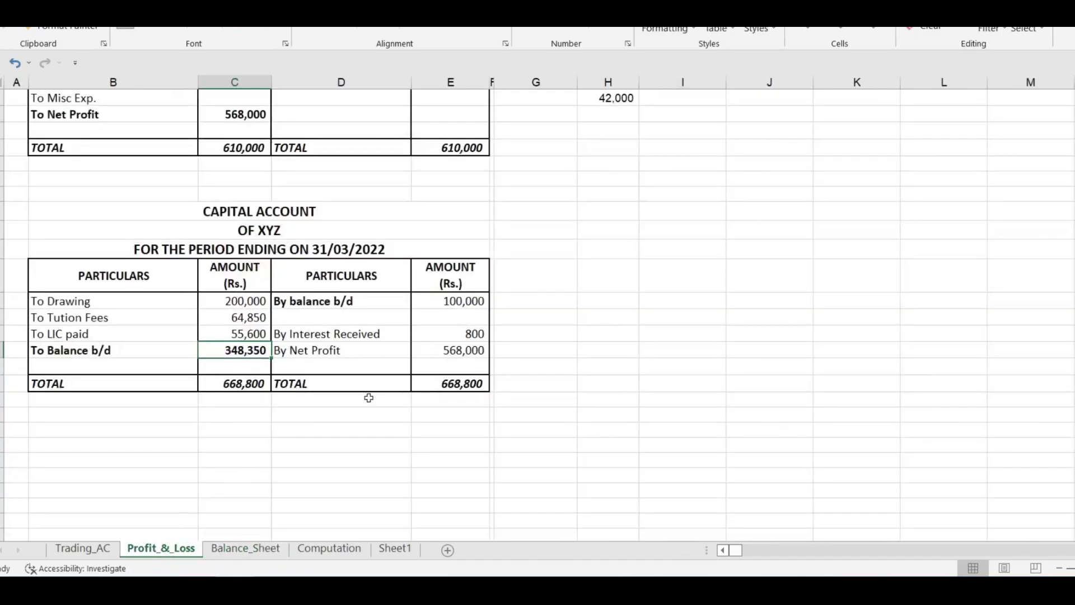
scroll(367, 398, "up", 1)
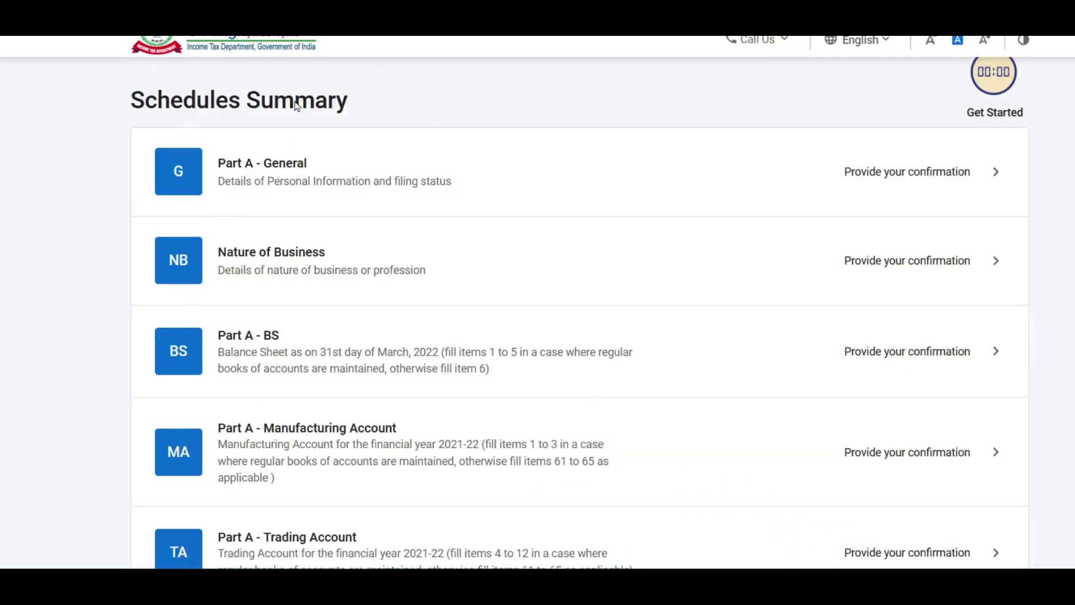
Step: On the income tax portal, start a Nature of Business entry in ITR-3 with code 09005 -General commission agents, commodity brokers and auctioneers
scroll(496, 327, "down", 3)
scroll(497, 324, "up", 3)
scroll(479, 177, "down", 1)
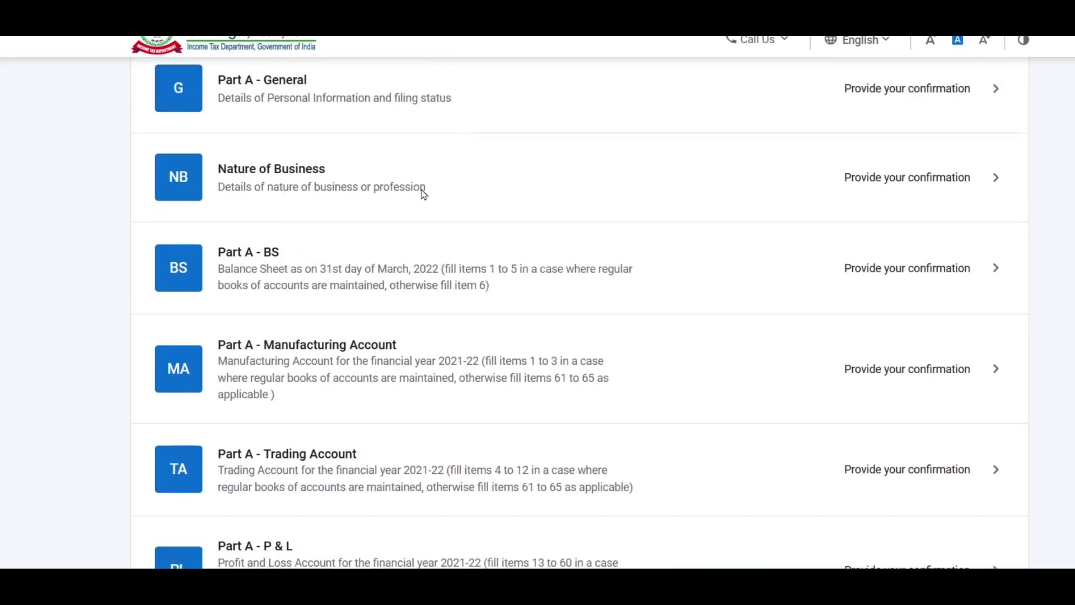
left_click(553, 196)
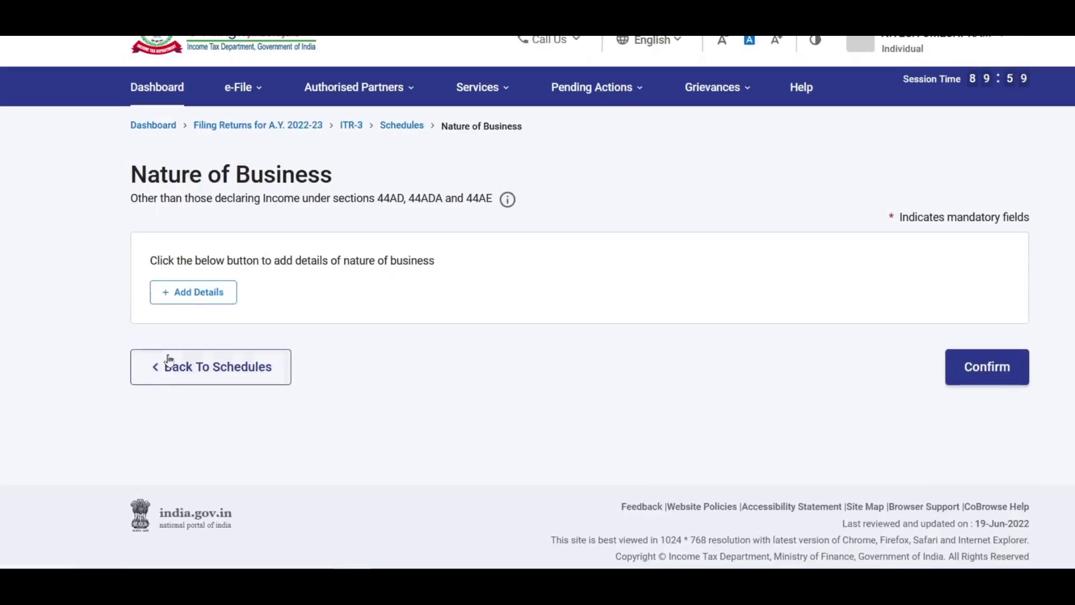
left_click(194, 292)
left_click(335, 294)
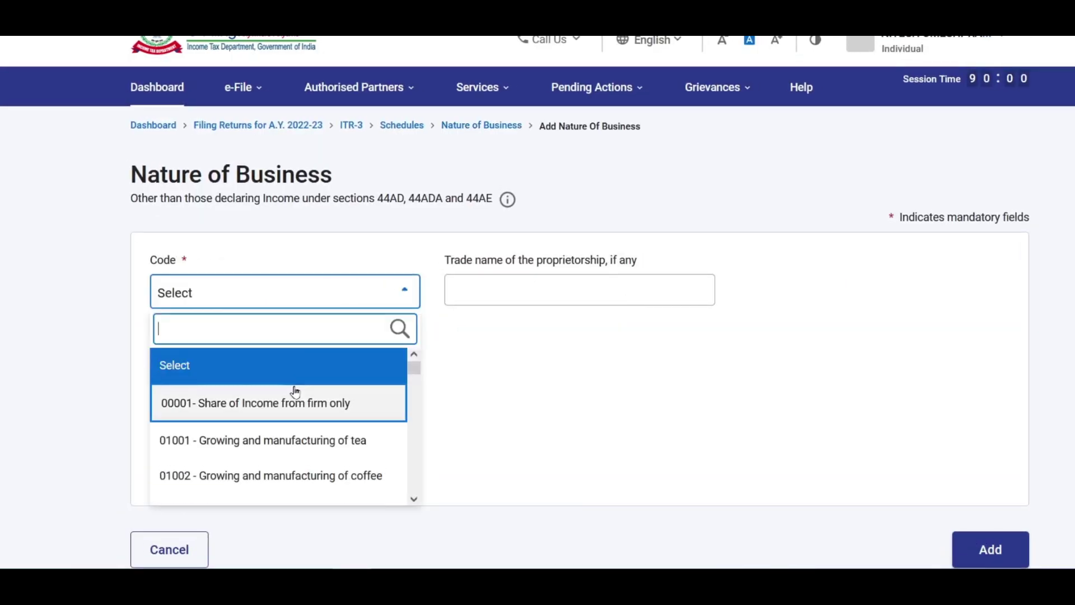
type("commiss")
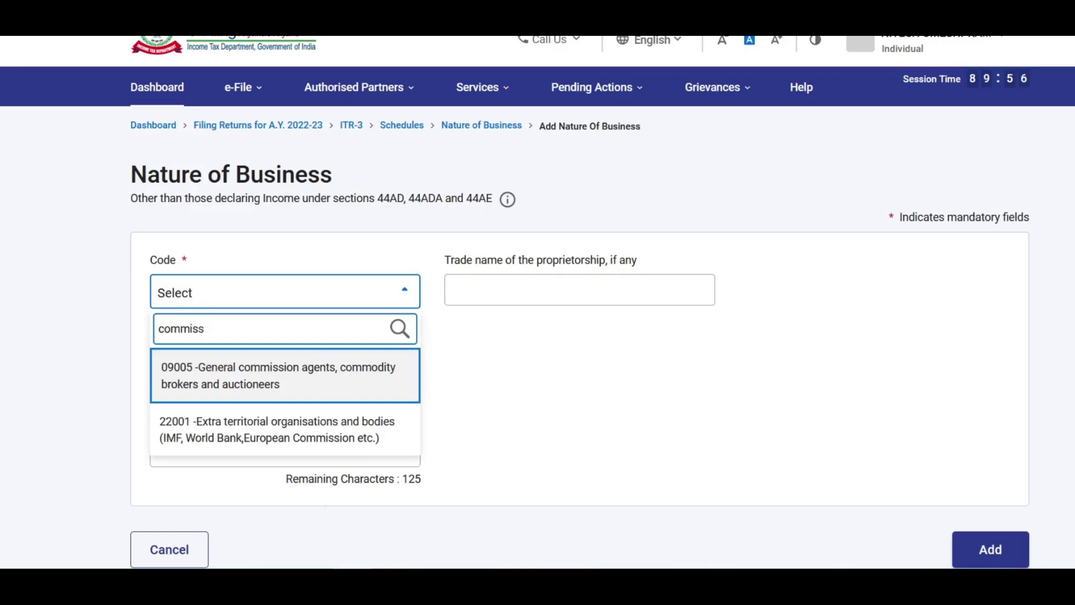
left_click(238, 385)
Step: Set the trade name of the proprietorship to LIC agency, add the business and confirm the Nature of Business schedule
left_click(514, 289)
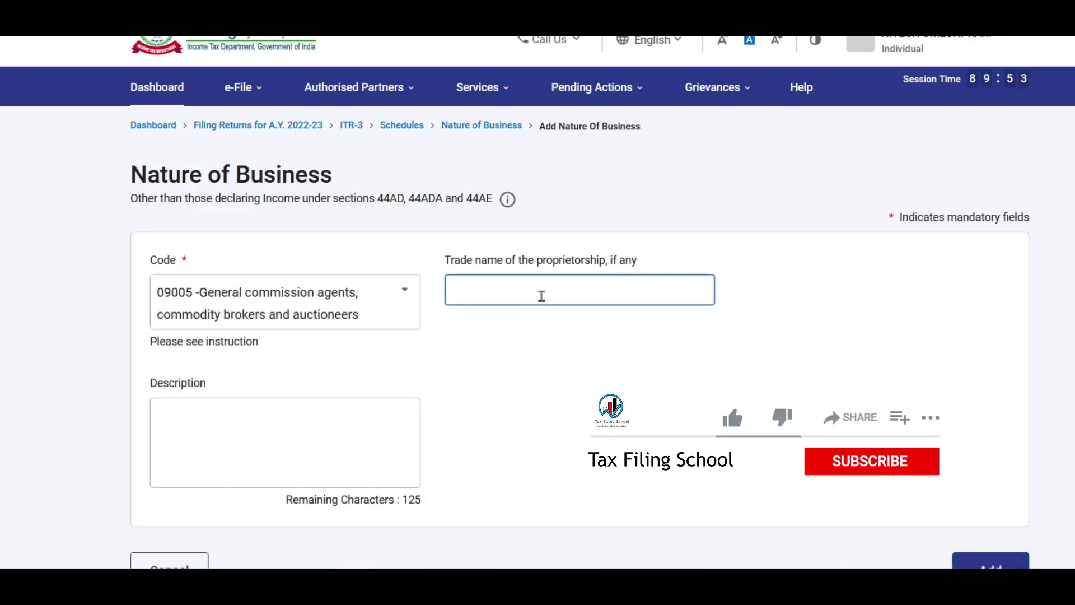
type("LIC agency")
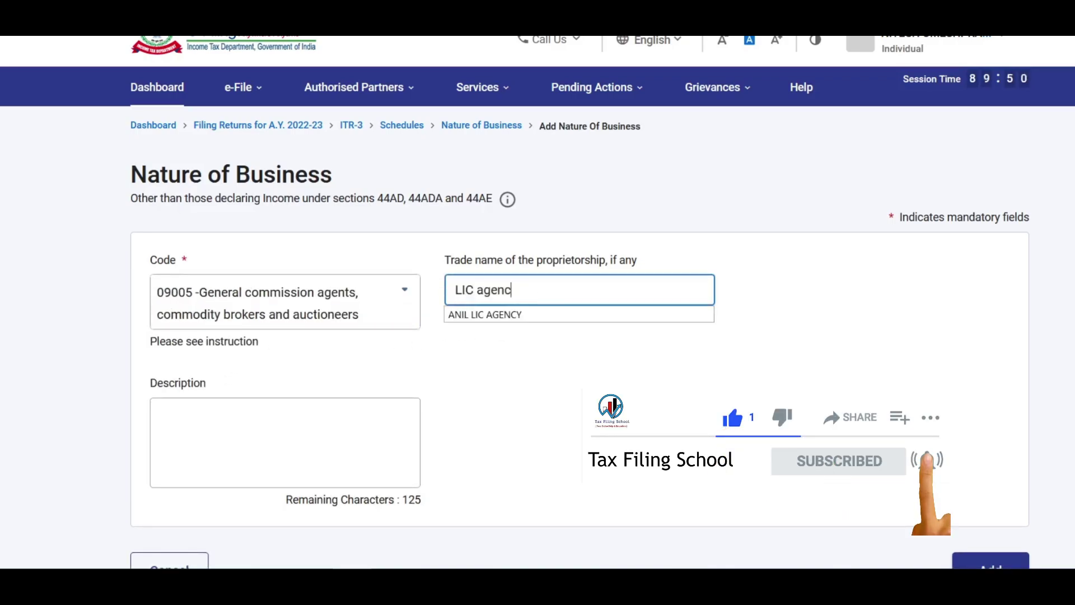
left_click(347, 437)
left_click(991, 560)
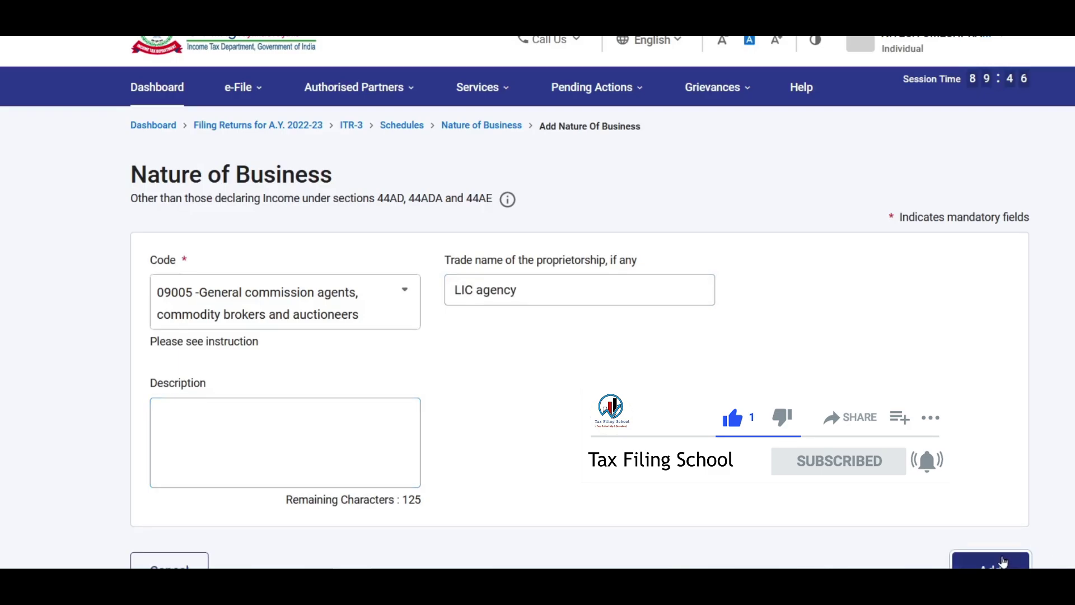
scroll(881, 292, "down", 3)
left_click(987, 360)
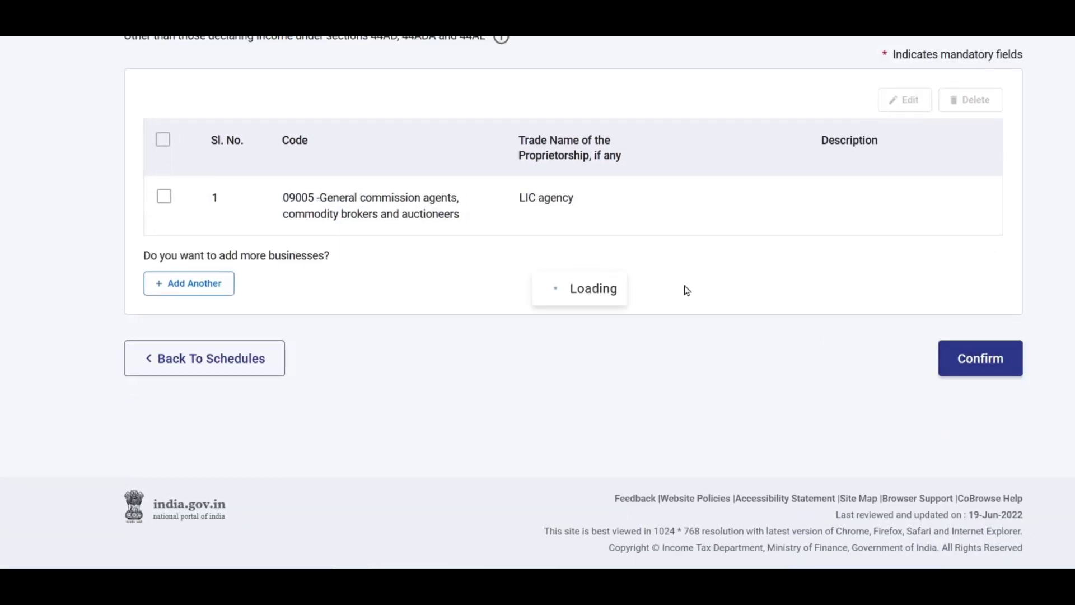
Step: Open the Part A - BS schedule and start adding details for Sources of Funds
scroll(552, 196, "down", 2)
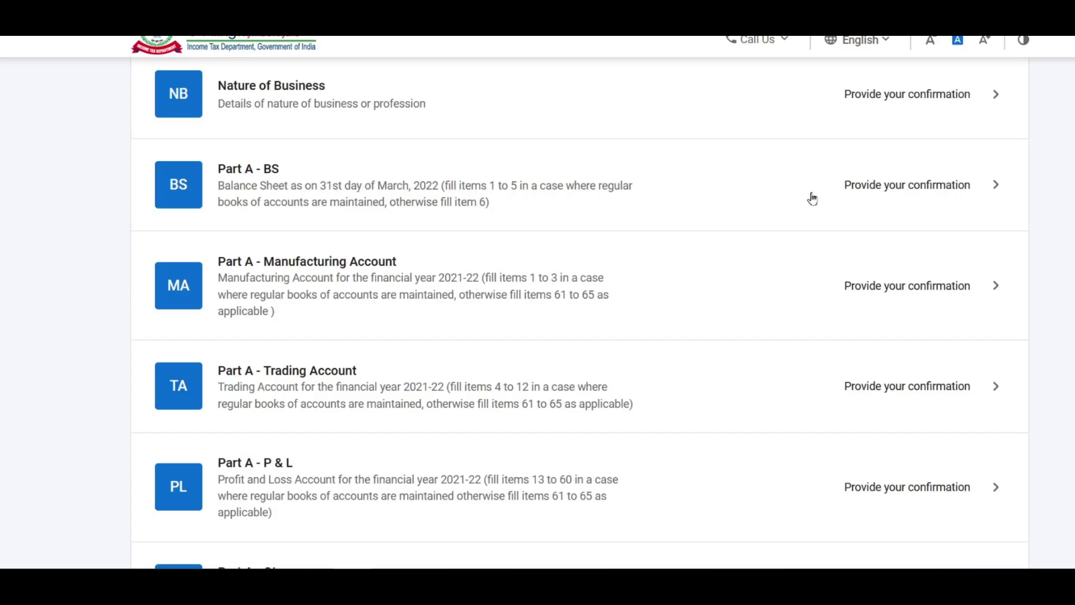
left_click(877, 188)
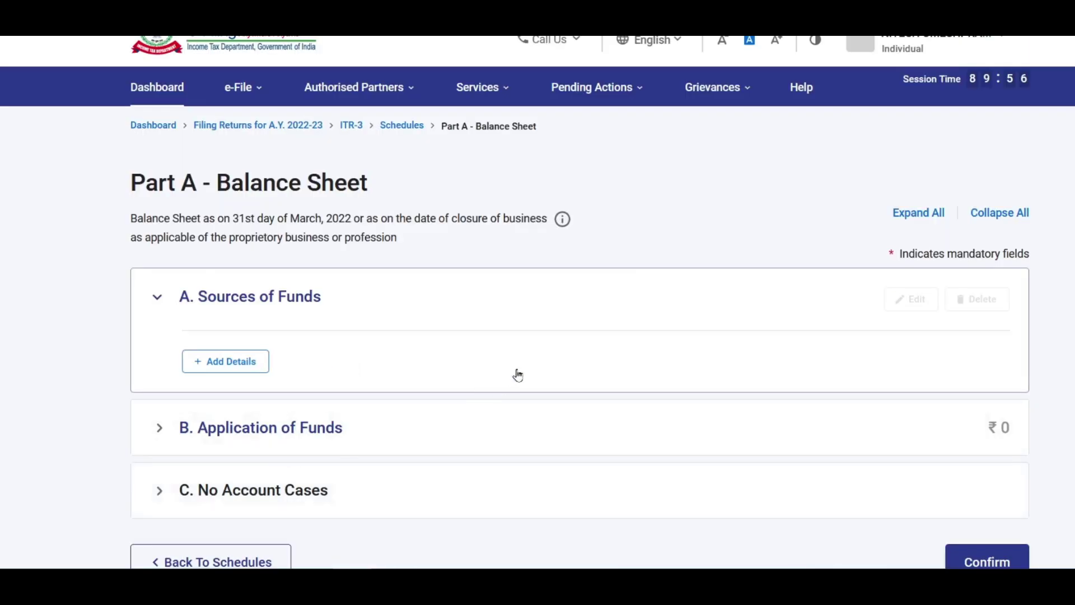
scroll(583, 309, "down", 2)
scroll(583, 309, "up", 2)
scroll(584, 434, "down", 2)
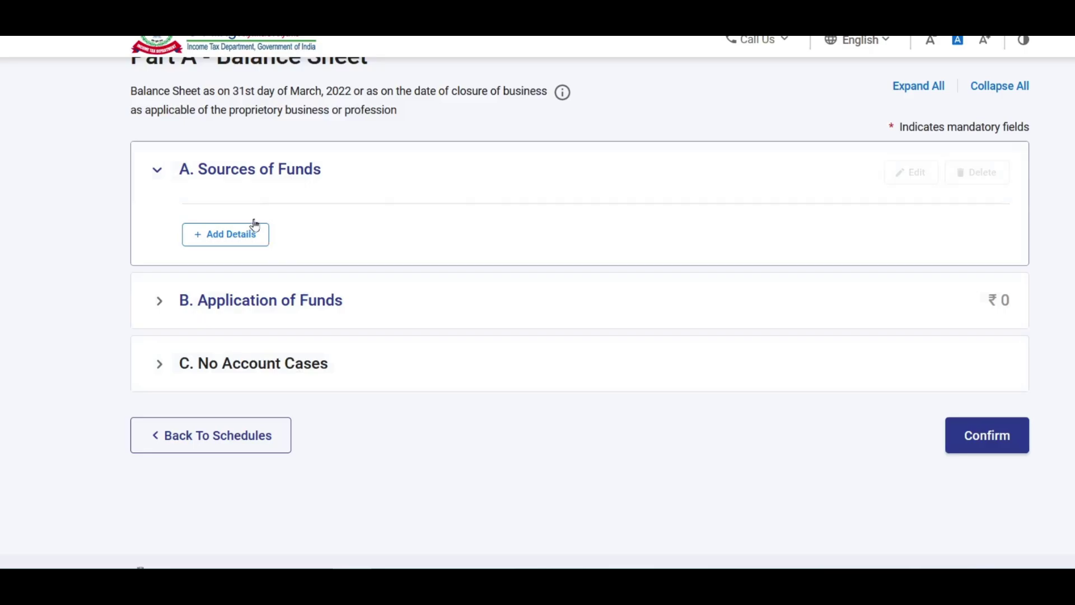
left_click(240, 235)
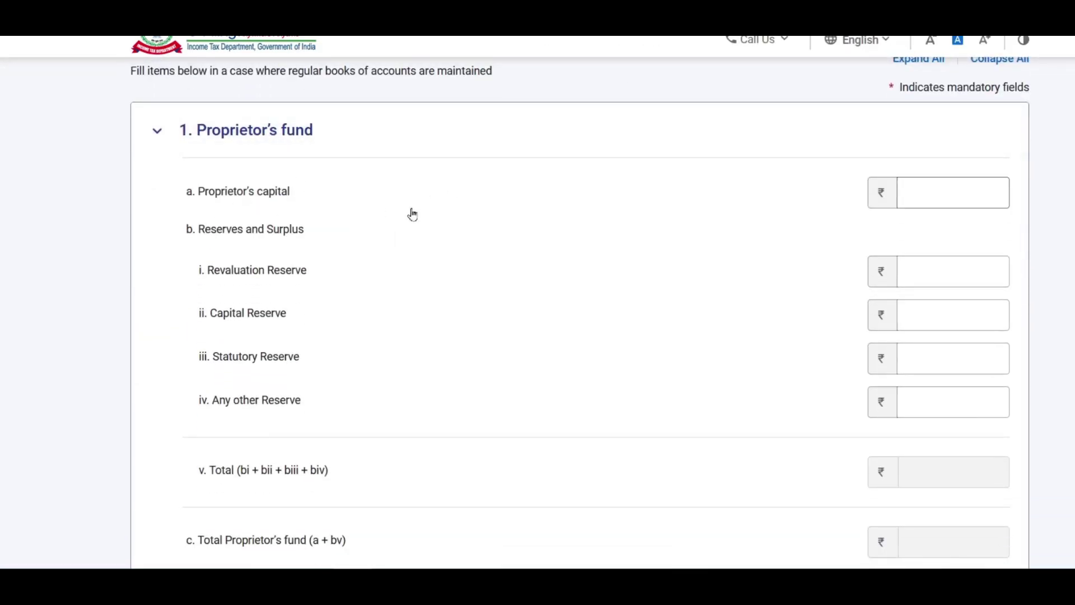
Step: Look up the Proprietor's Capital in the Excel Balance_Sheet and enter 3,48,350 as Proprietor's capital on the portal
left_click(935, 193)
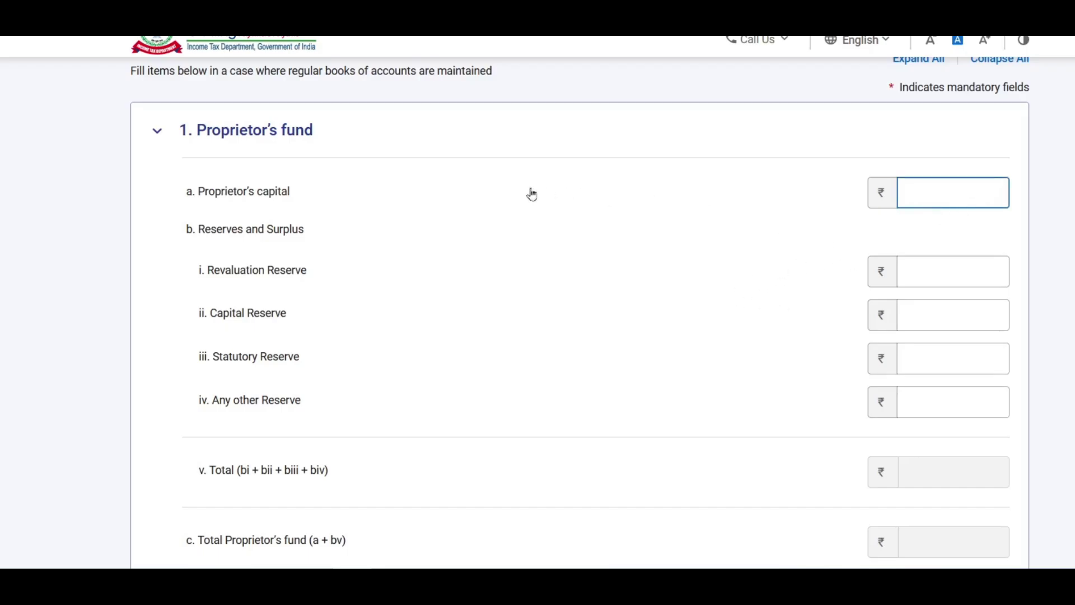
key("alt+Tab")
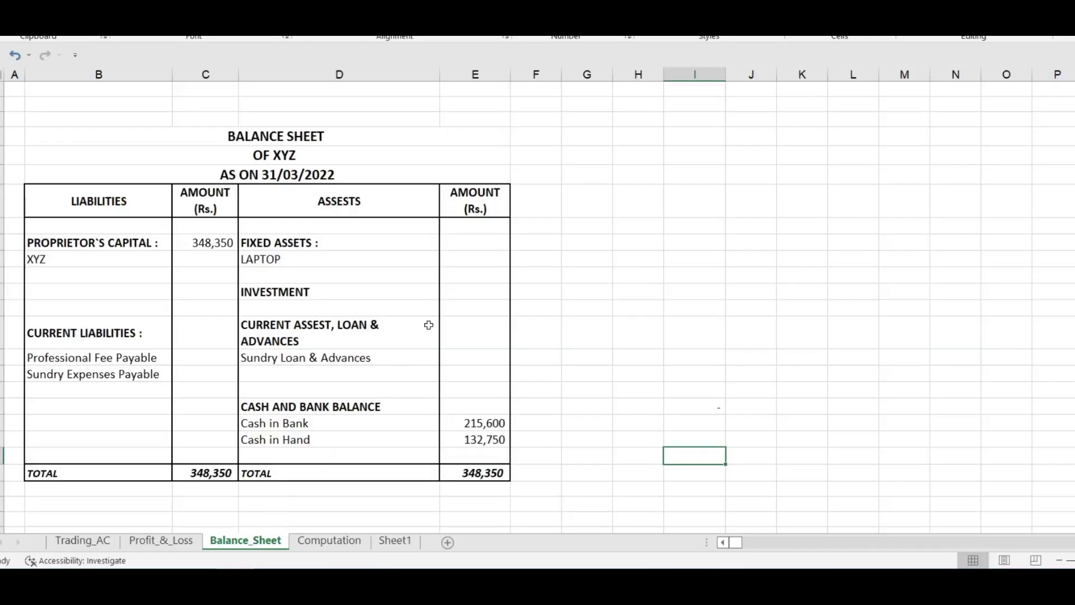
scroll(427, 327, "down", 1)
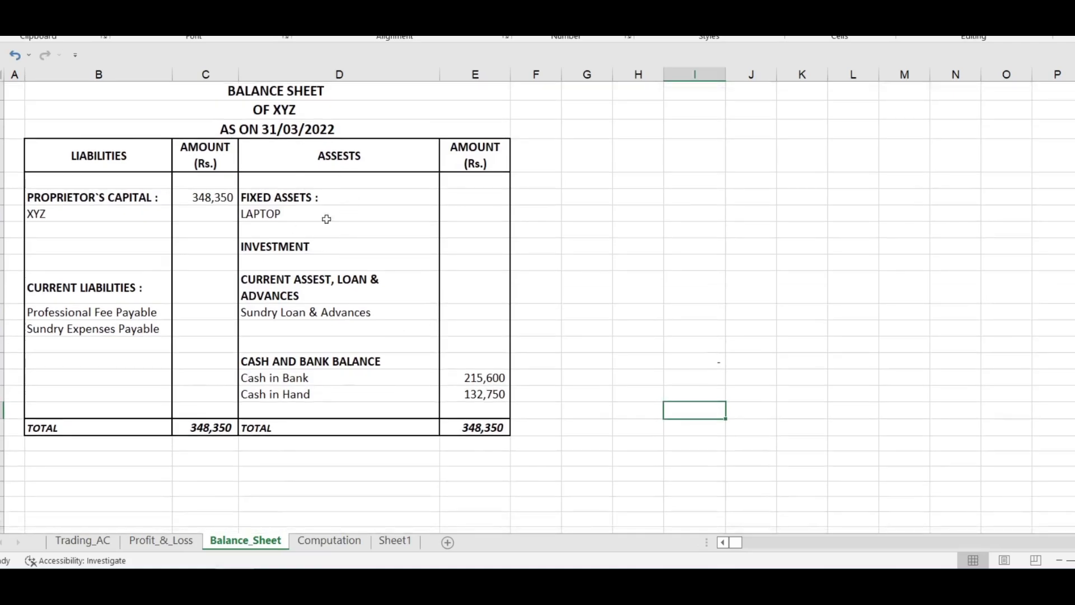
left_click(209, 202)
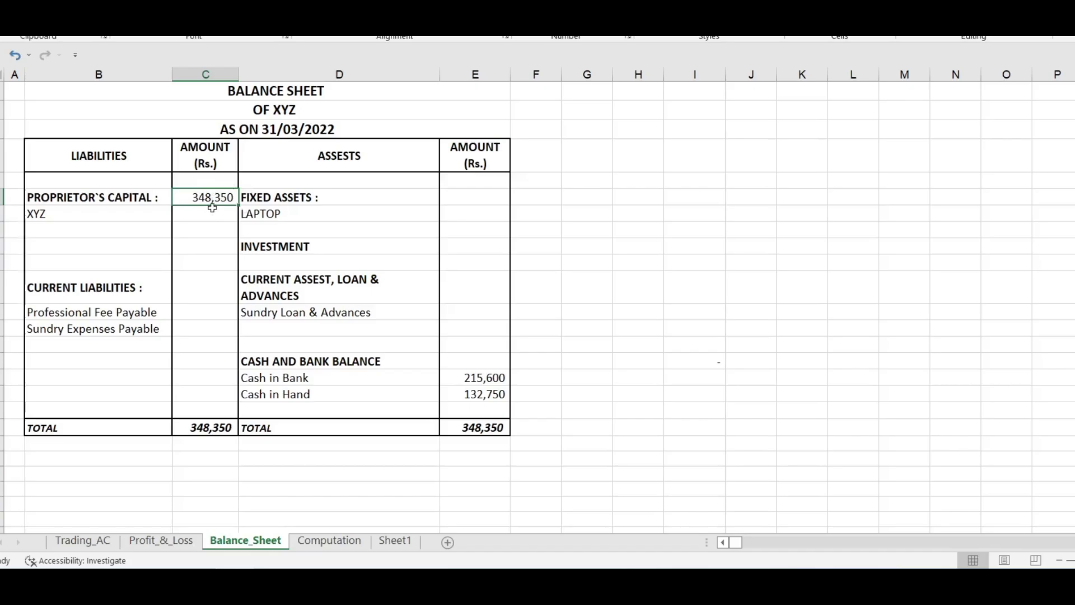
key("alt+Tab")
type("3,48,350")
left_click(592, 204)
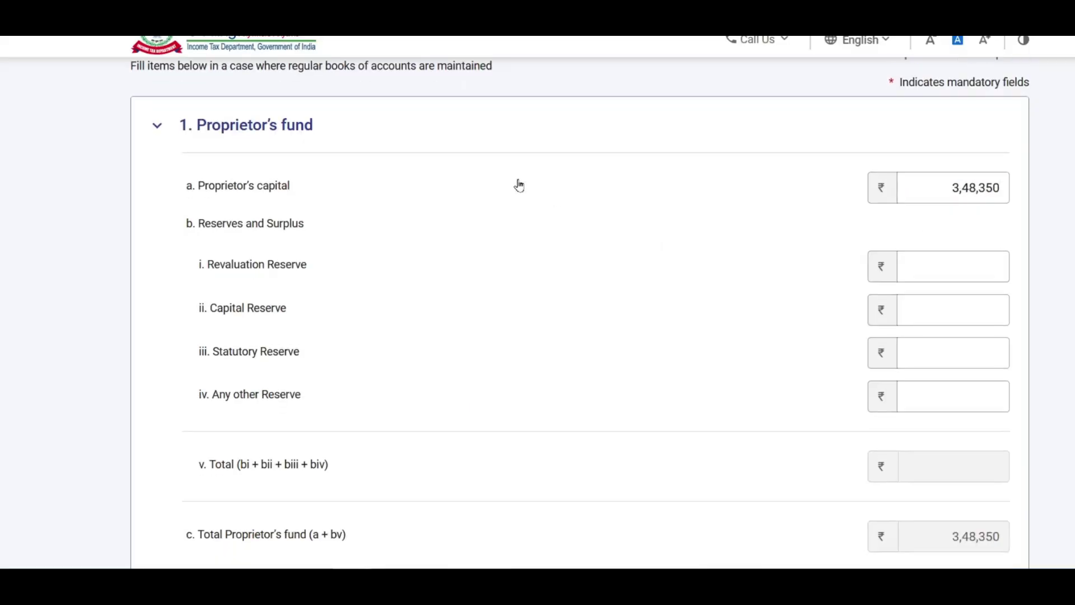
Step: Add the Sources of Funds details to the Part A - Balance Sheet schedule
scroll(616, 201, "down", 6)
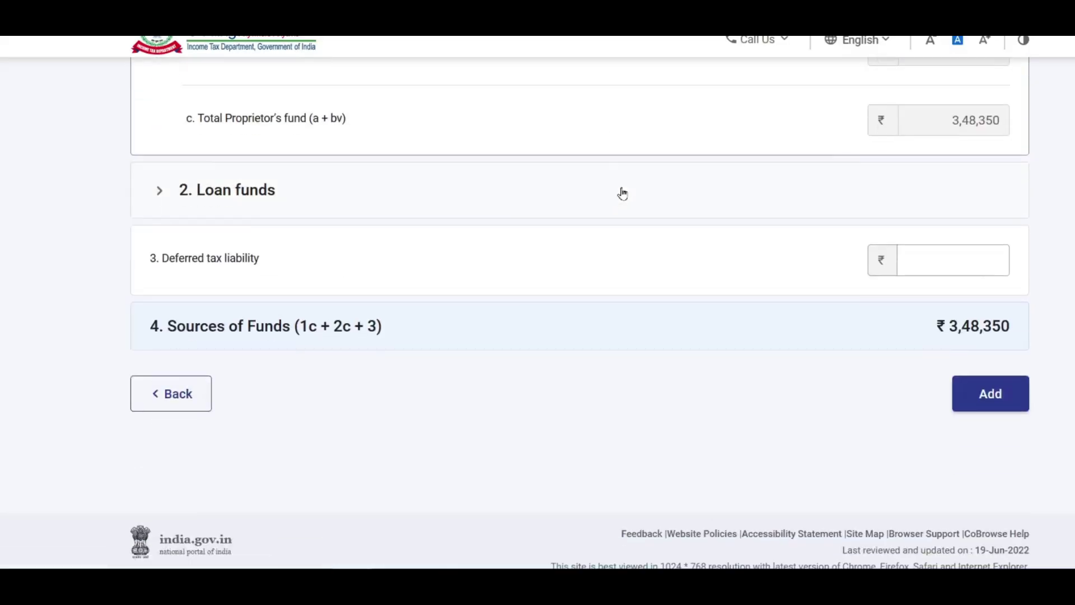
scroll(622, 193, "down", 1)
left_click(990, 358)
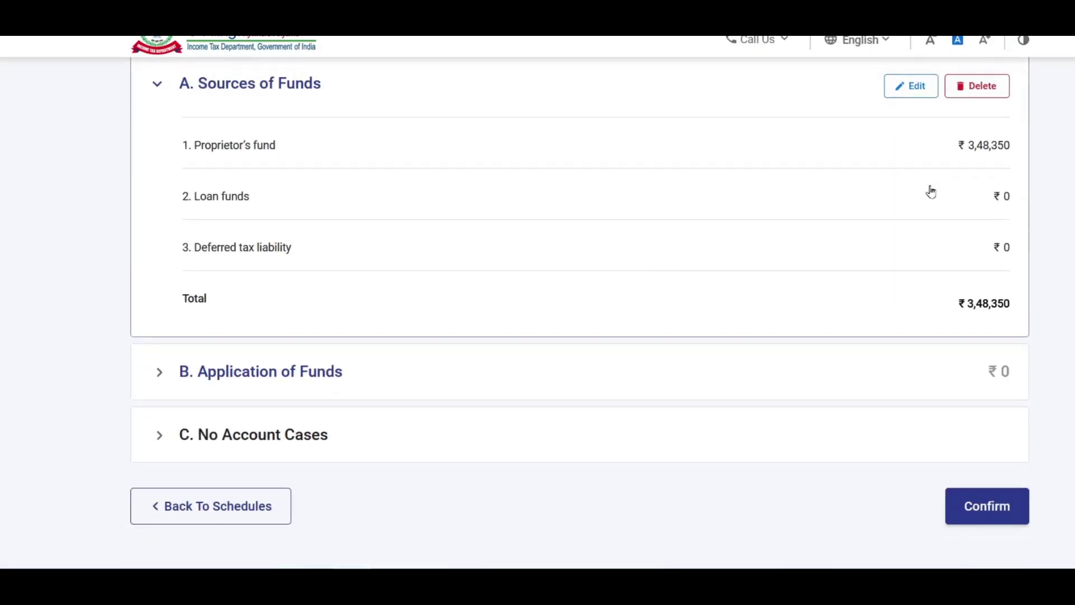
Step: Expand Application of Funds in the Balance Sheet schedule and start adding its details
scroll(692, 322, "down", 2)
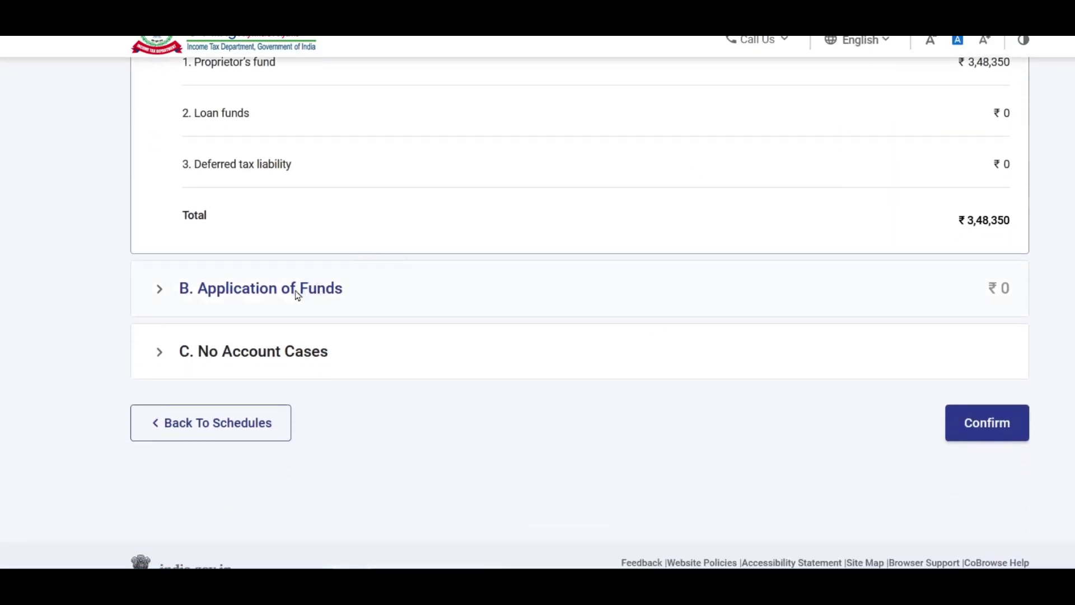
left_click(199, 295)
left_click(230, 219)
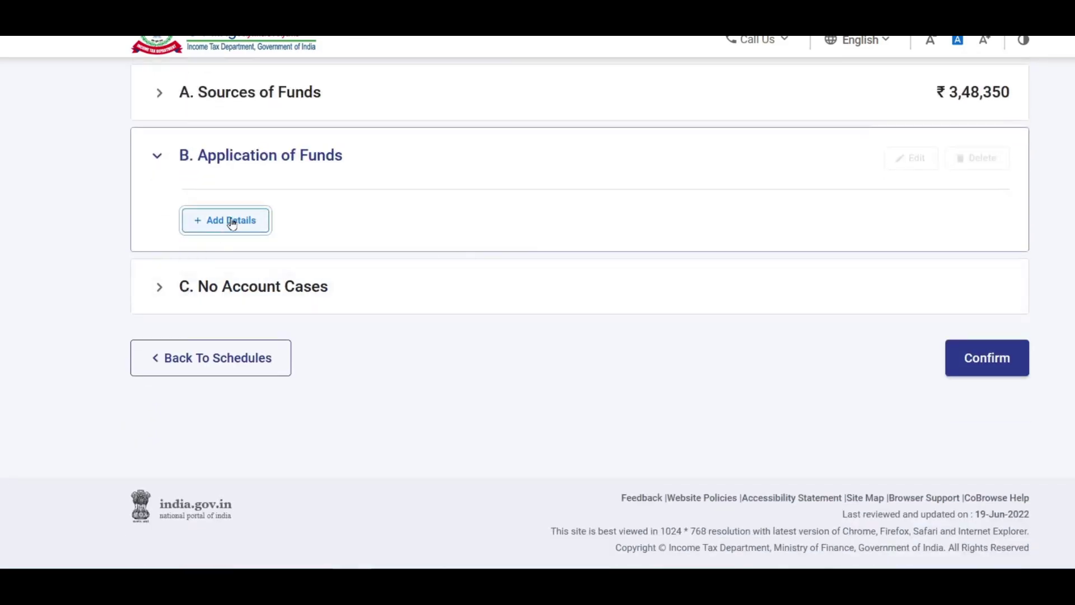
Step: Expand Current assets, loans and advances in the Application of Funds details and go to Cash and Bank Balances
scroll(861, 308, "down", 4)
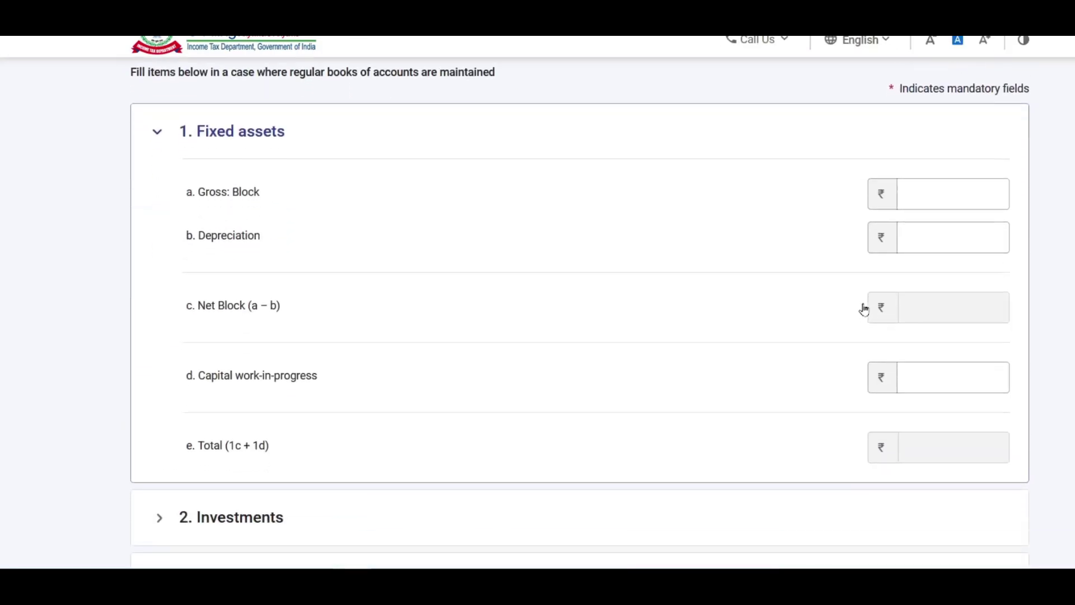
scroll(864, 278, "down", 3)
scroll(864, 278, "up", 5)
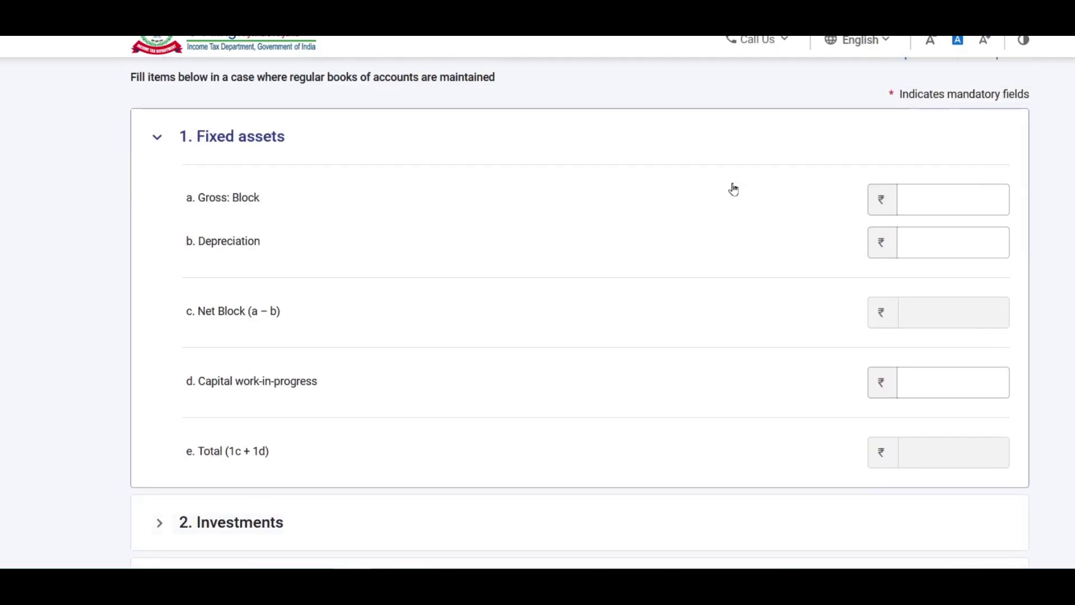
scroll(679, 266, "down", 2)
scroll(756, 168, "down", 3)
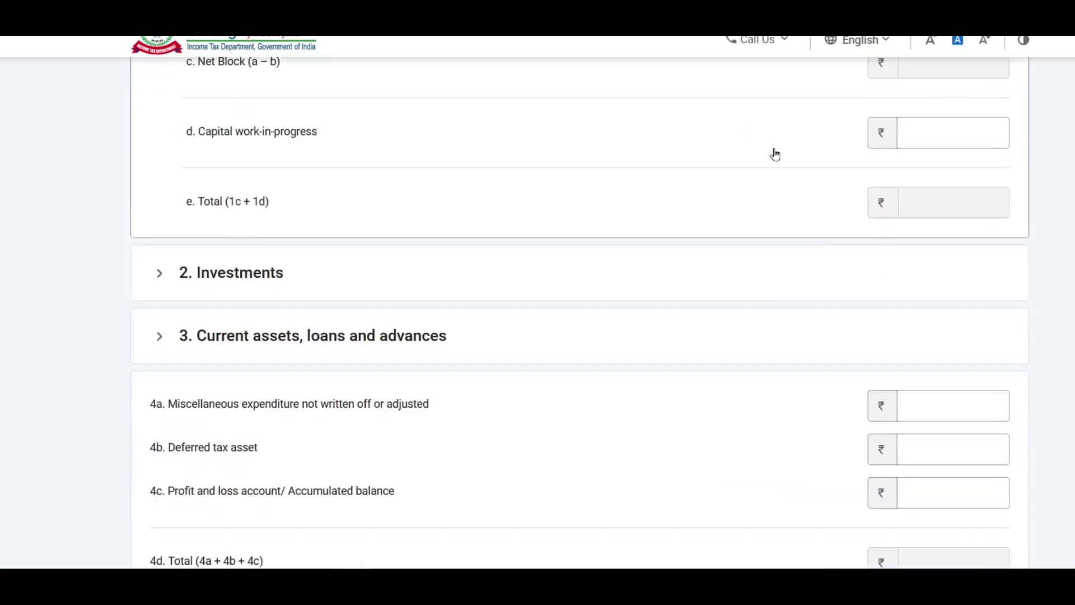
scroll(410, 242, "down", 2)
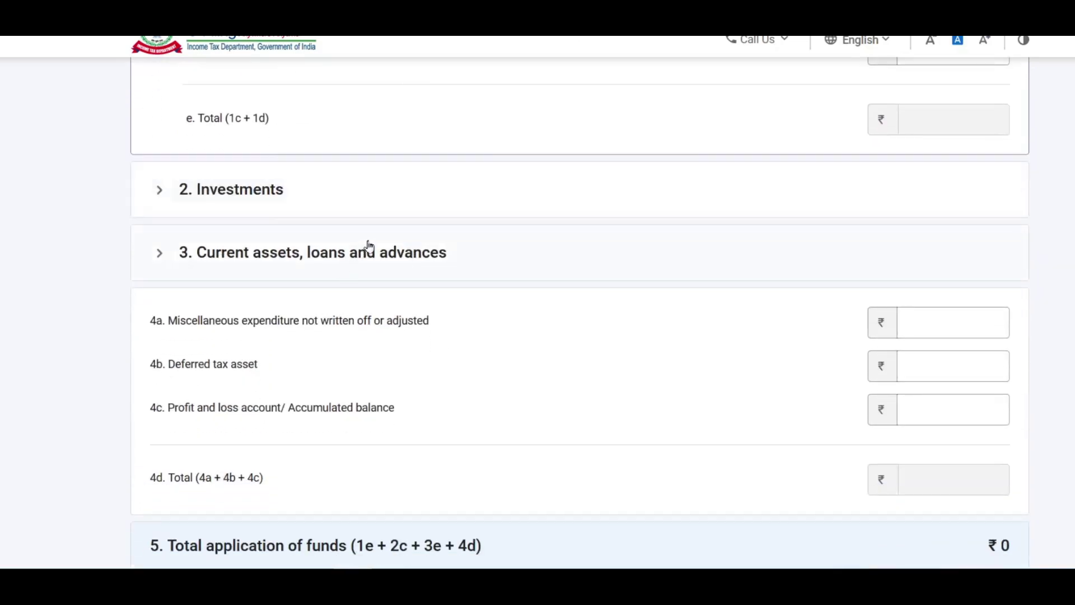
scroll(377, 235, "down", 2)
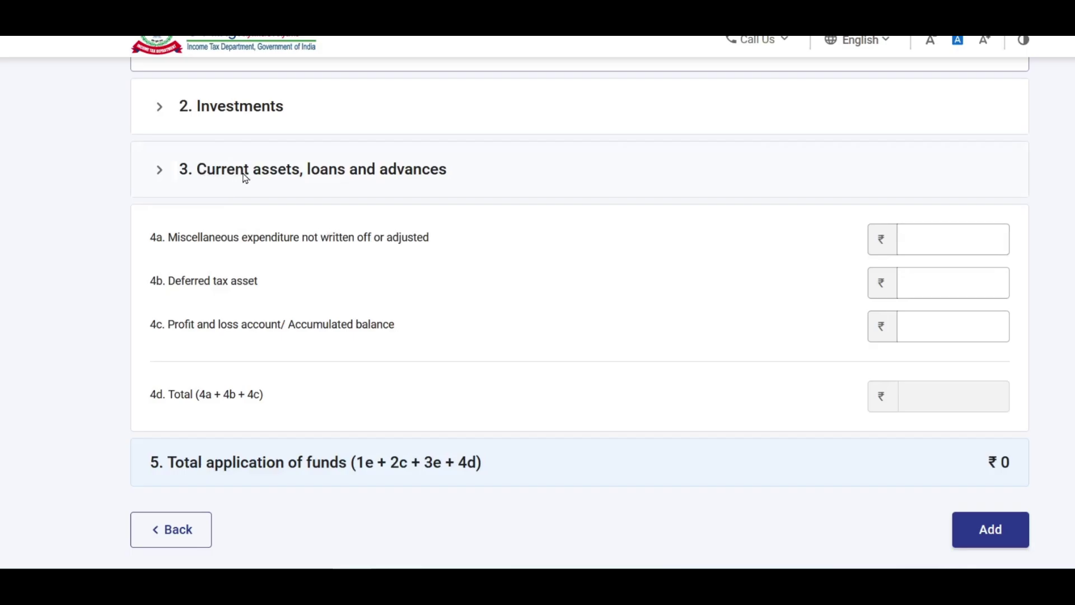
left_click(245, 170)
scroll(264, 177, "down", 8)
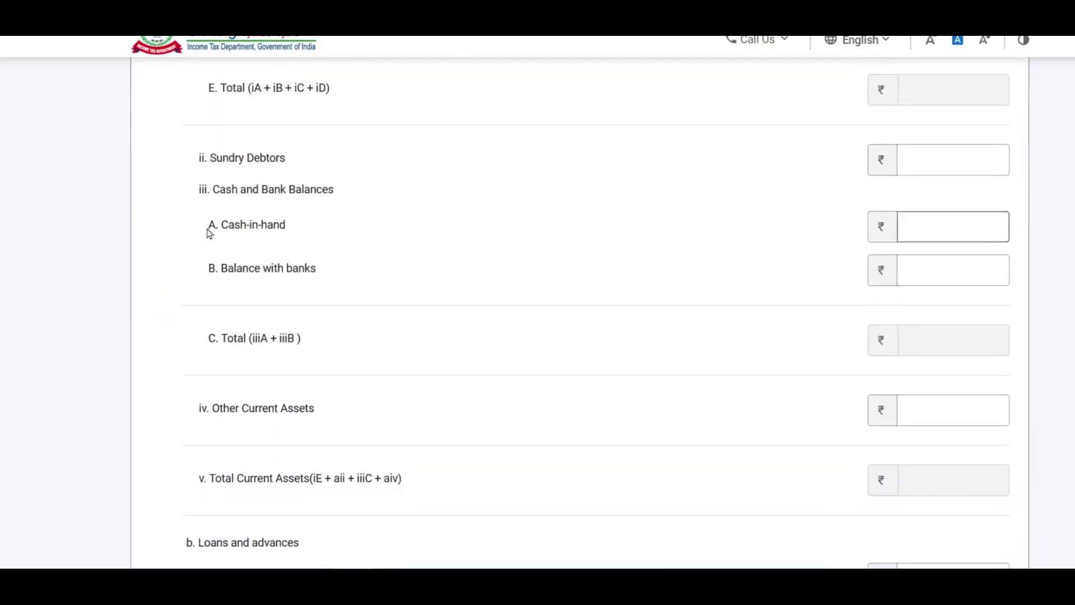
Step: Look up Cash in Hand in the Excel Balance_Sheet and enter 1,32,750 as Cash-in-hand on the portal
left_click(918, 236)
key("alt+Tab")
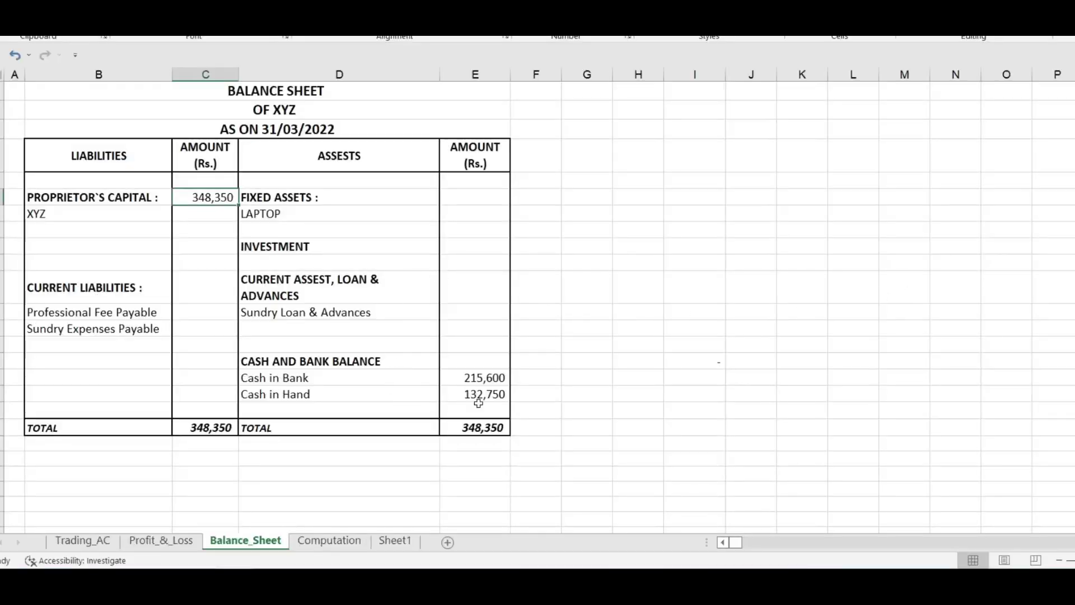
left_click(480, 395)
key("alt+Tab")
type("132750")
Step: Look up Cash in Bank in the Excel Balance_Sheet and enter 2,15,600 as Balance with banks on the portal
left_click(926, 267)
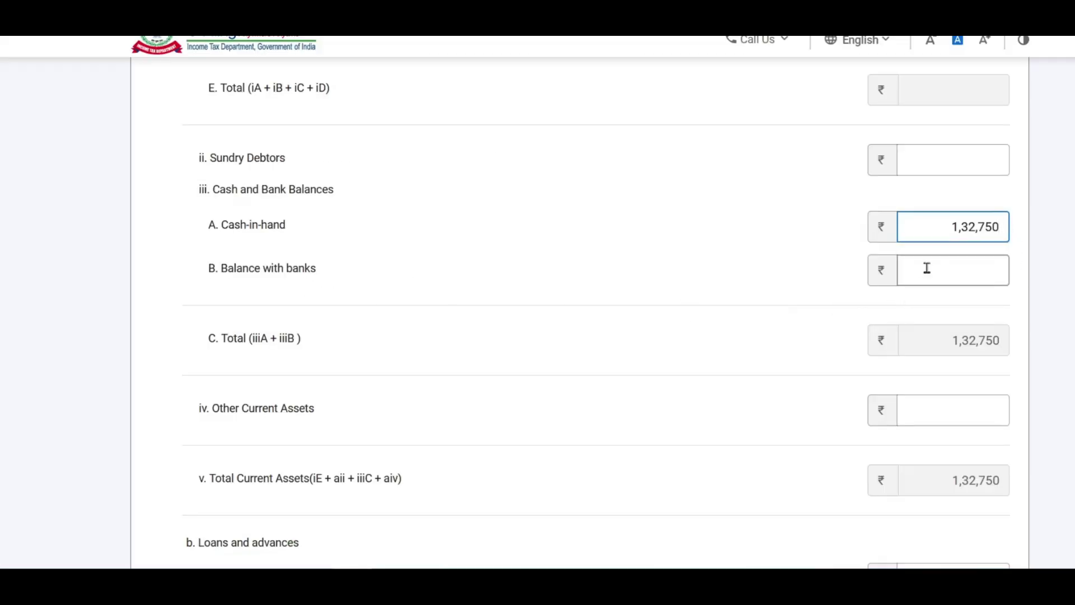
key("alt+Tab")
key("alt+Tab")
type("215600")
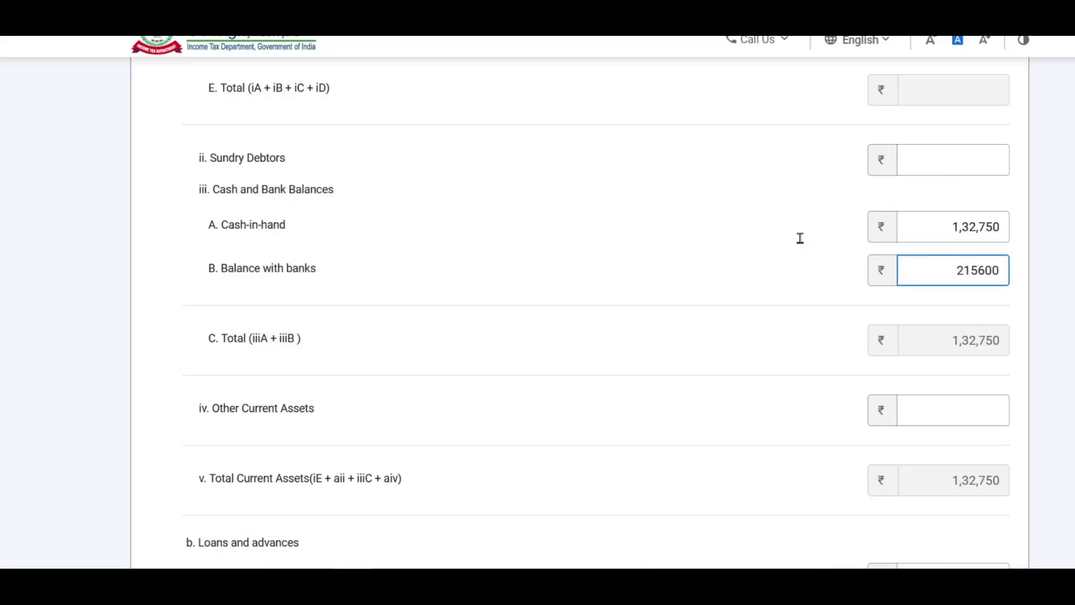
Step: Add the Application of Funds details, confirm the Part A - Balance Sheet schedule and acknowledge the notice
scroll(955, 268, "down", 7)
scroll(960, 258, "down", 15)
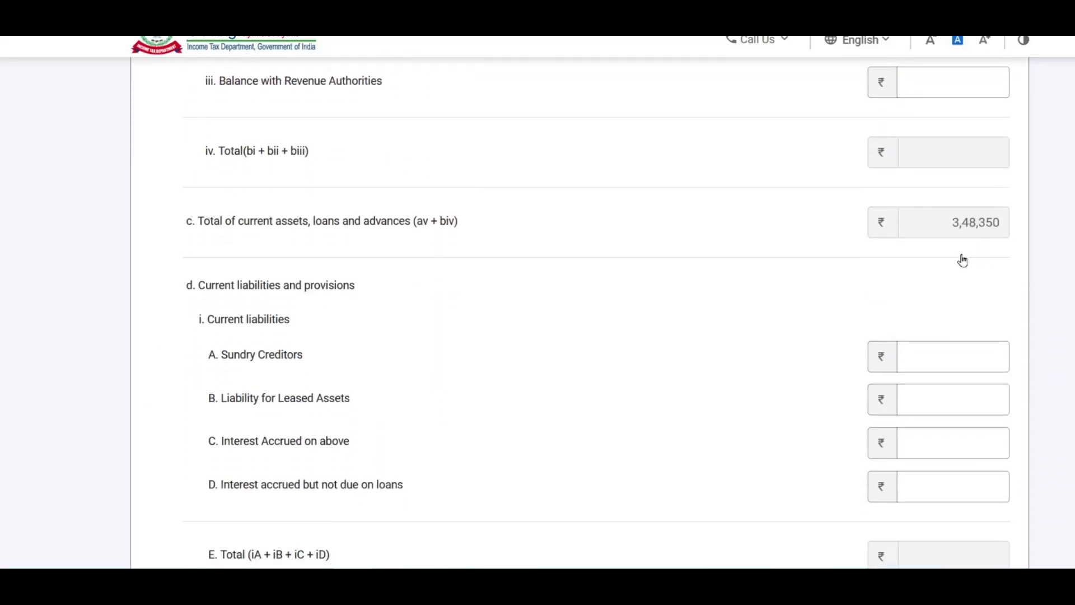
left_click(996, 360)
left_click(738, 289)
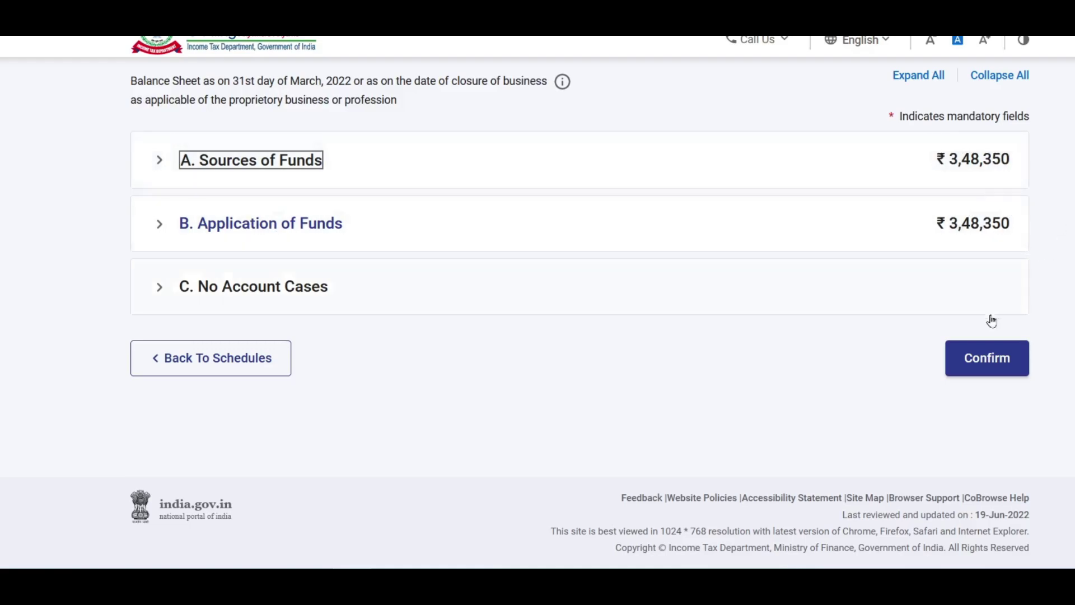
left_click(986, 361)
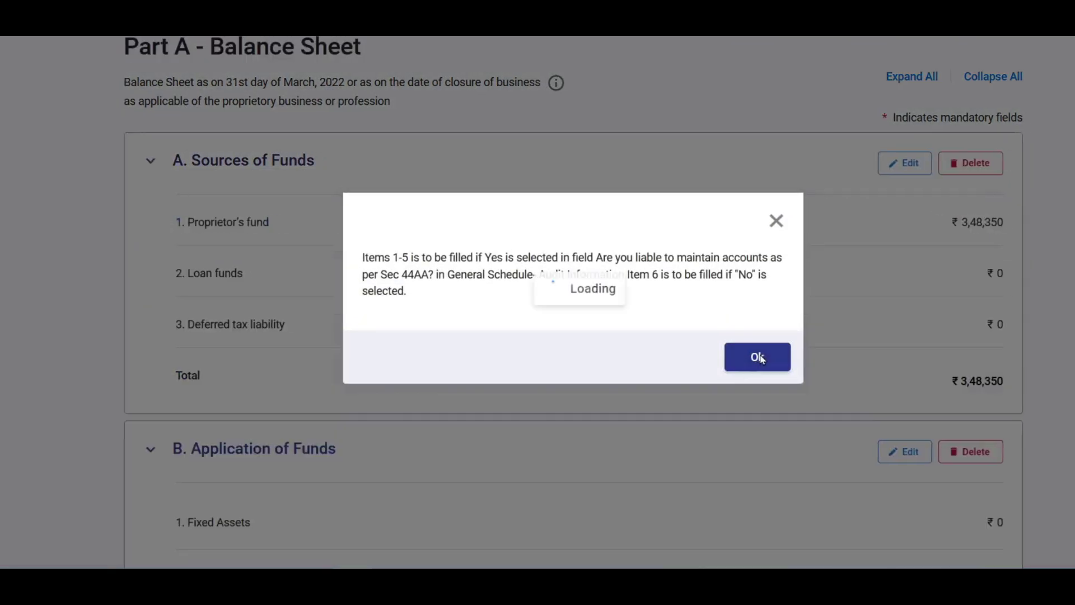
left_click(757, 357)
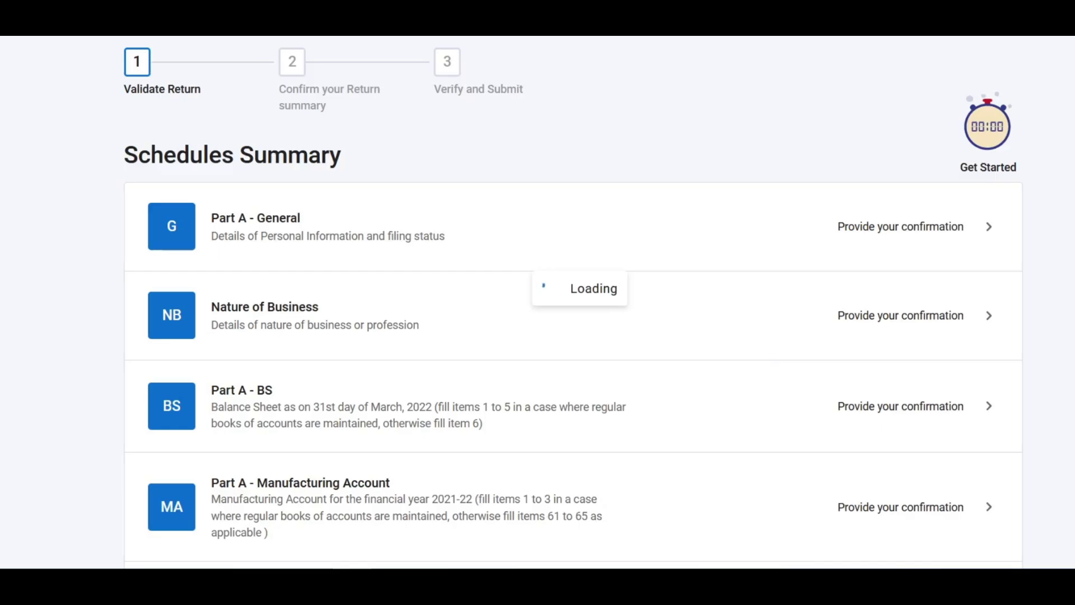
Step: Open the Part A - P & L schedule and start adding details for Credits to Profit and Loss Account
scroll(783, 267, "down", 3)
scroll(422, 251, "down", 1)
scroll(422, 251, "down", 3)
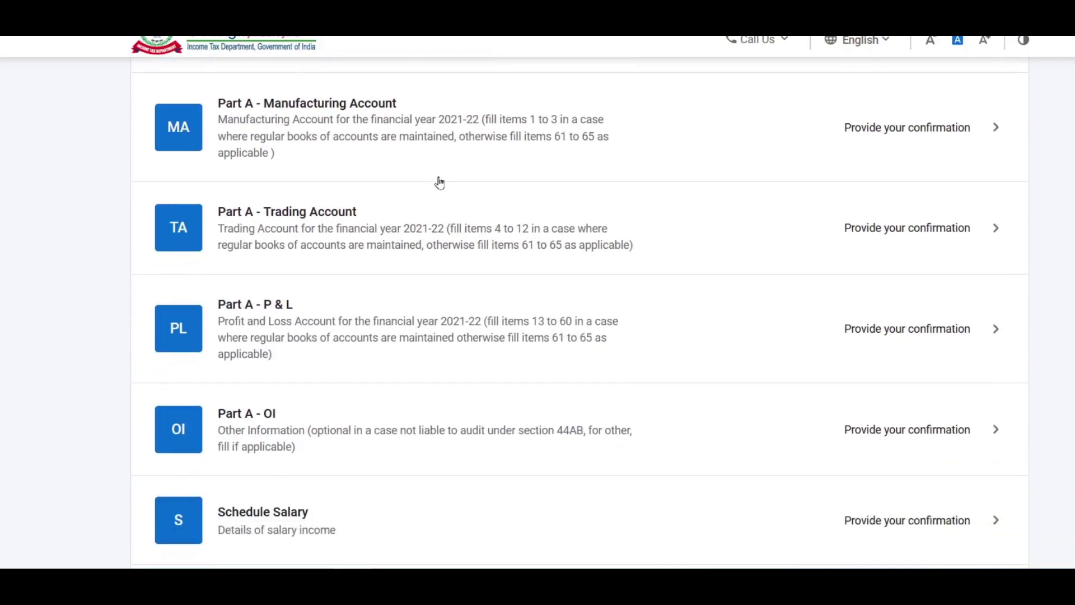
left_click(834, 312)
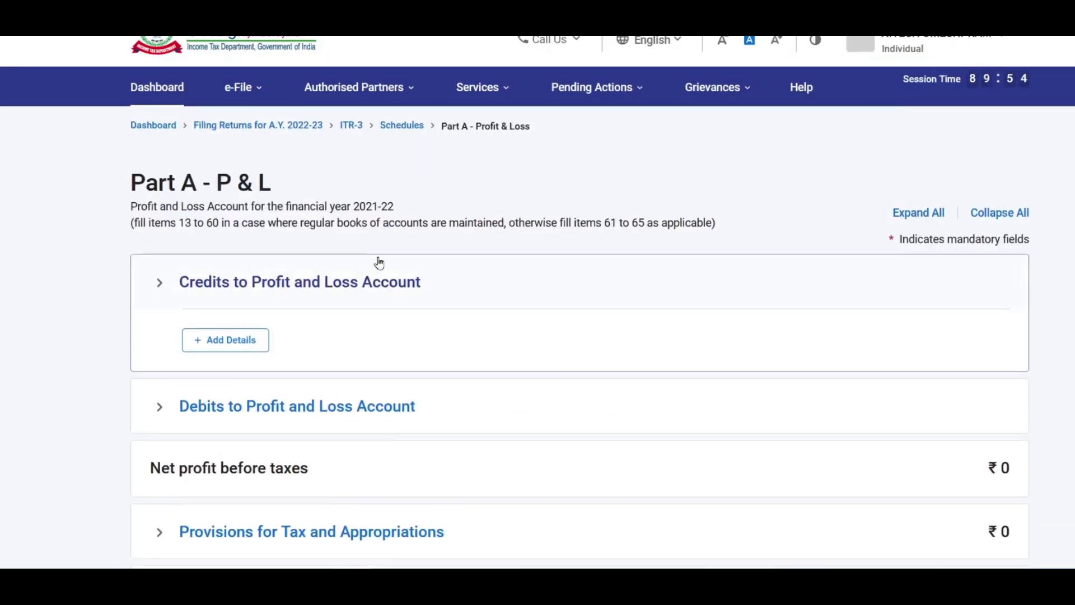
scroll(252, 276, "down", 3)
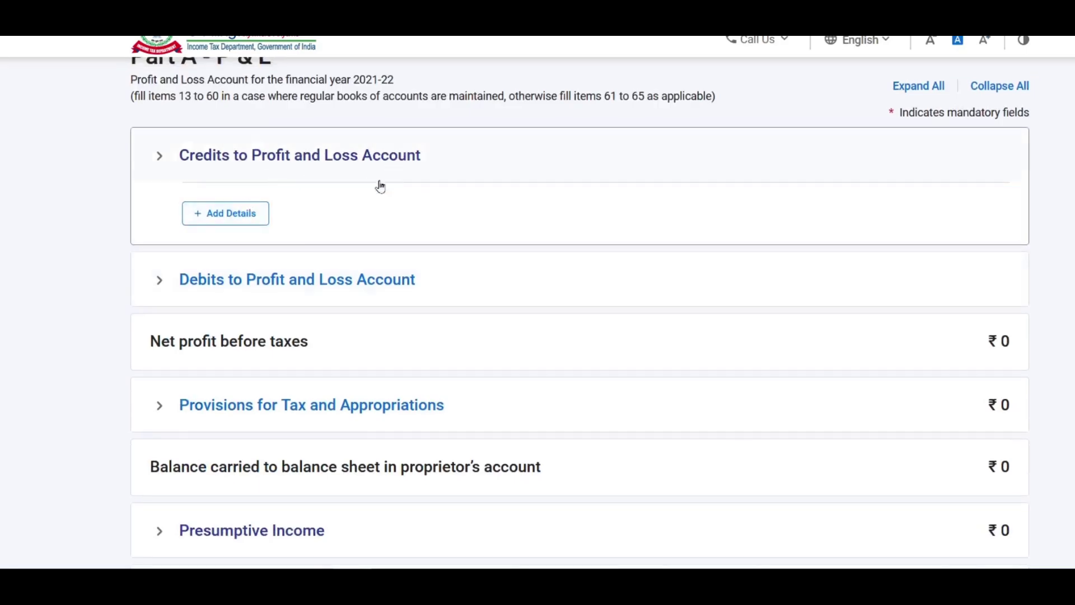
left_click(230, 219)
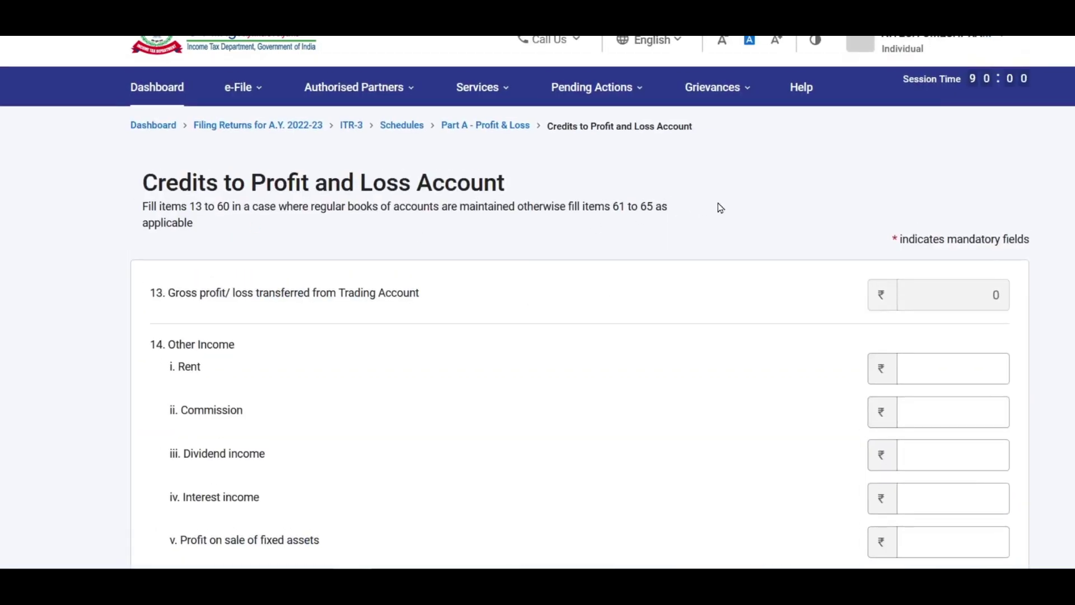
Step: Look up Commission/Receipt in the Excel Profit_&_Loss sheet and enter 6,00,000 as Commission under Other Income on the portal
scroll(715, 206, "down", 3)
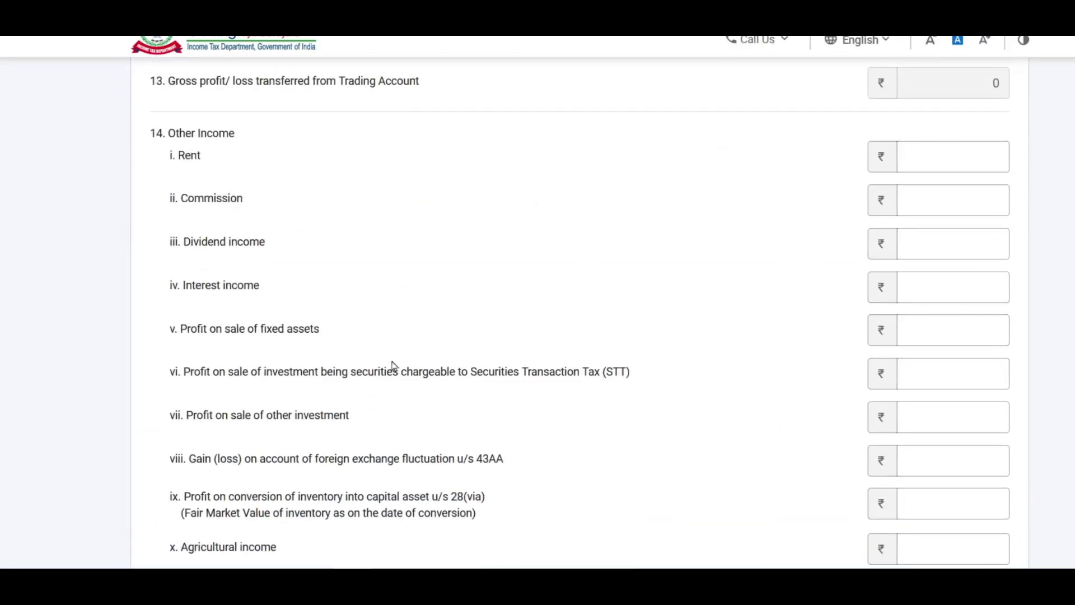
key("alt+Tab")
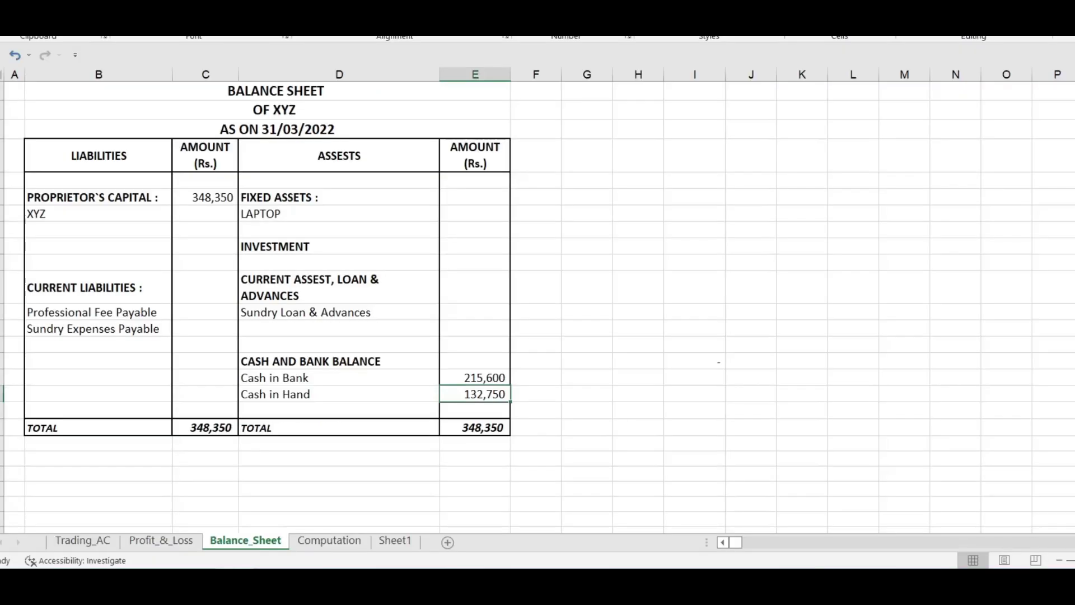
left_click(167, 545)
scroll(440, 360, "up", 3)
mouse_move(457, 216)
left_mouse_down()
mouse_move(476, 244)
mouse_move(464, 231)
left_mouse_up()
left_click(462, 261)
key("alt+Tab")
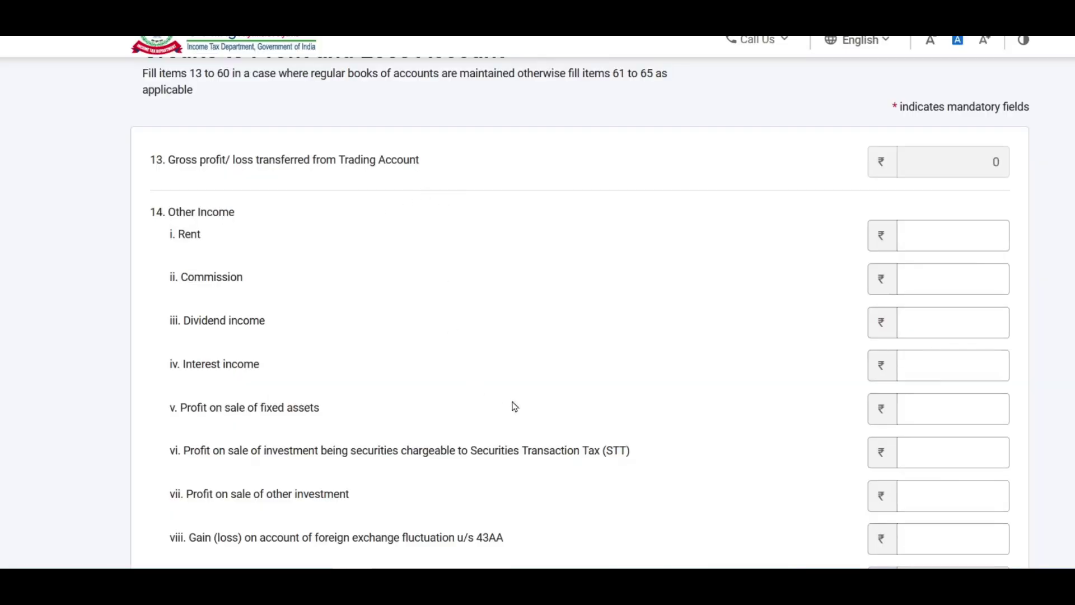
left_click(242, 282)
key("alt+Tab")
left_click(466, 211)
key("alt+Tab")
type("600000")
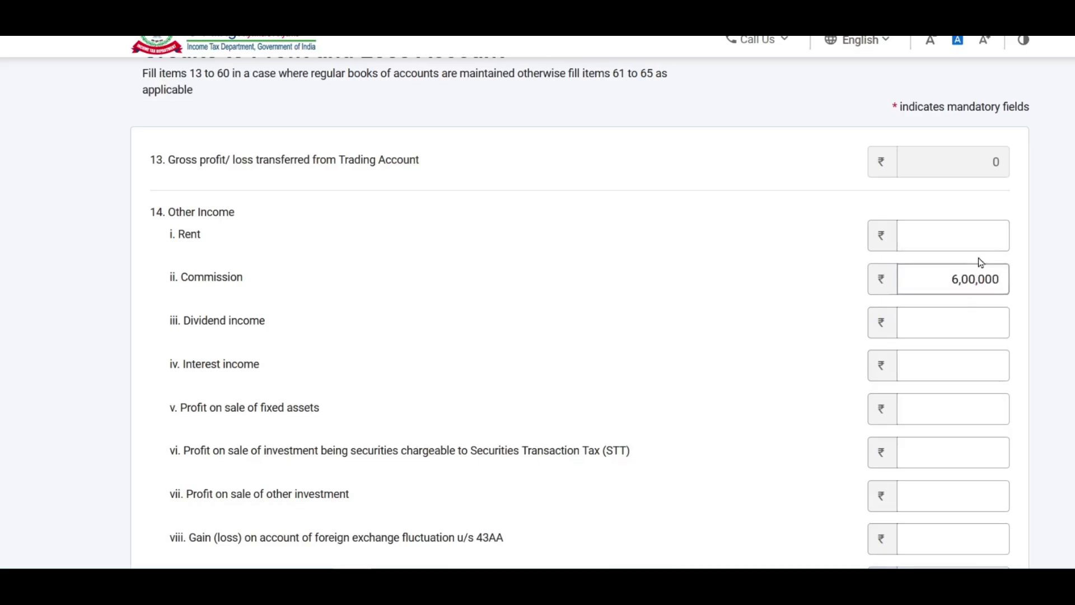
Step: Look up Misc Receipt in Excel and enter Misc Income of 10,000 under Any other income on the portal
key("alt+Tab")
left_click(453, 231)
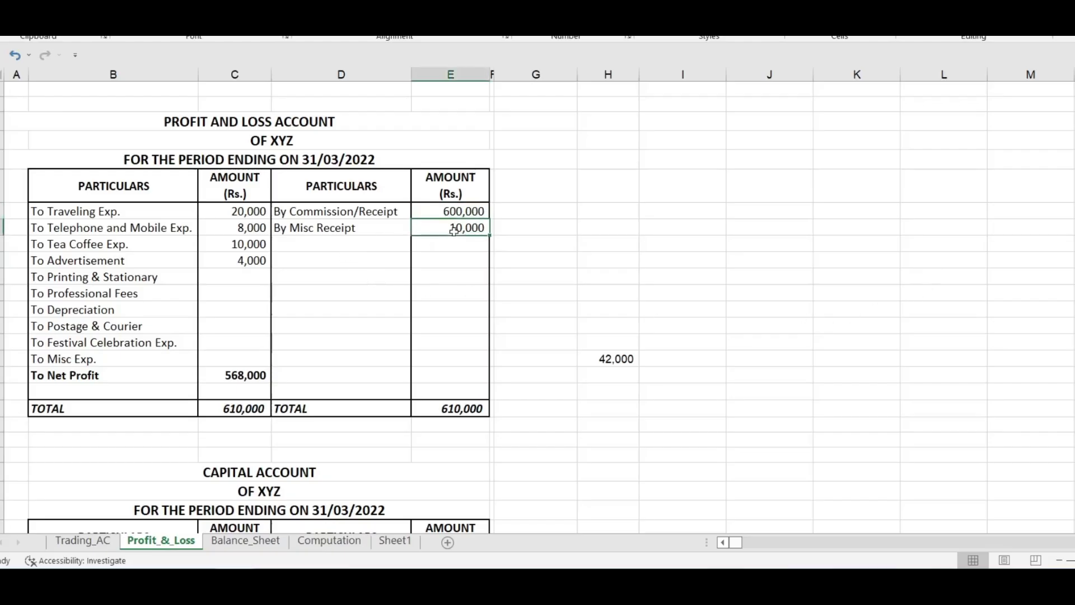
key("alt+Tab")
scroll(734, 285, "down", 7)
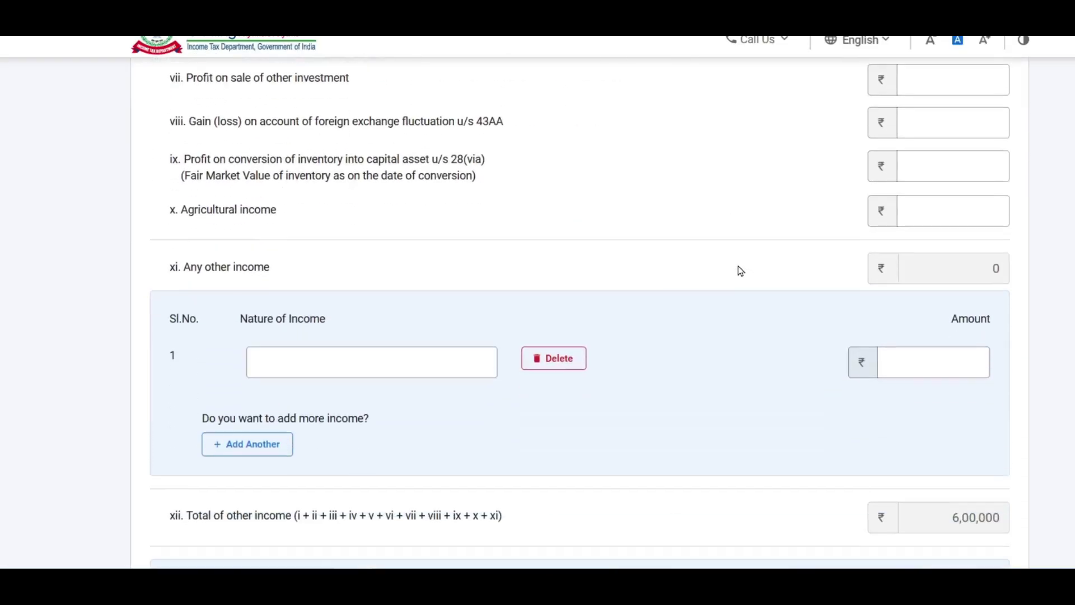
left_click(307, 365)
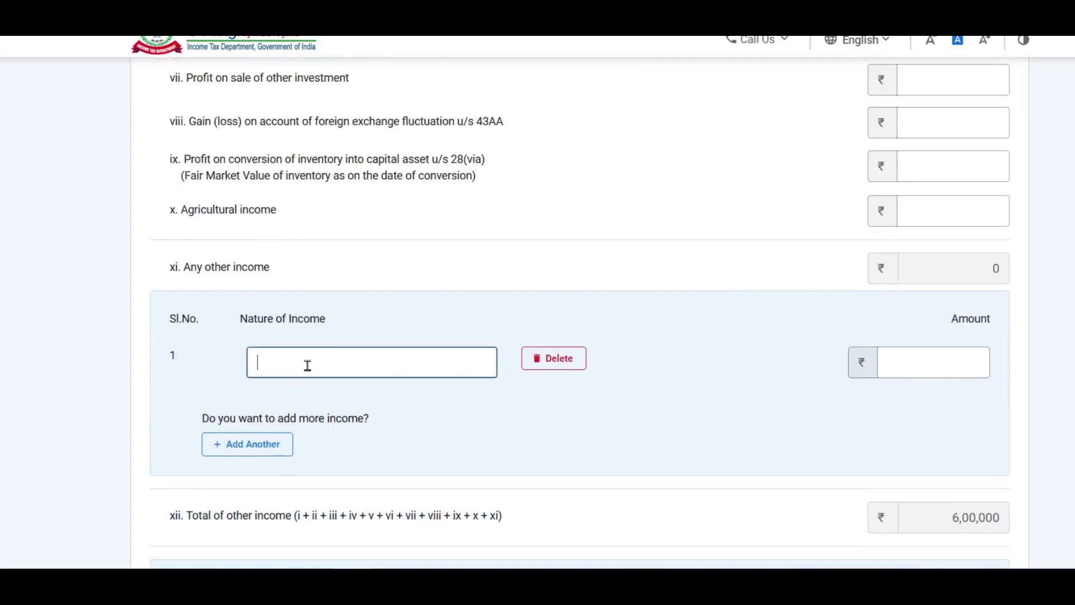
type("Misc Income")
left_click(950, 362)
type("10000")
key("Tab")
Step: Review the Other Income entries and add the Credits to Profit and Loss Account details to the schedule
scroll(594, 291, "up", 7)
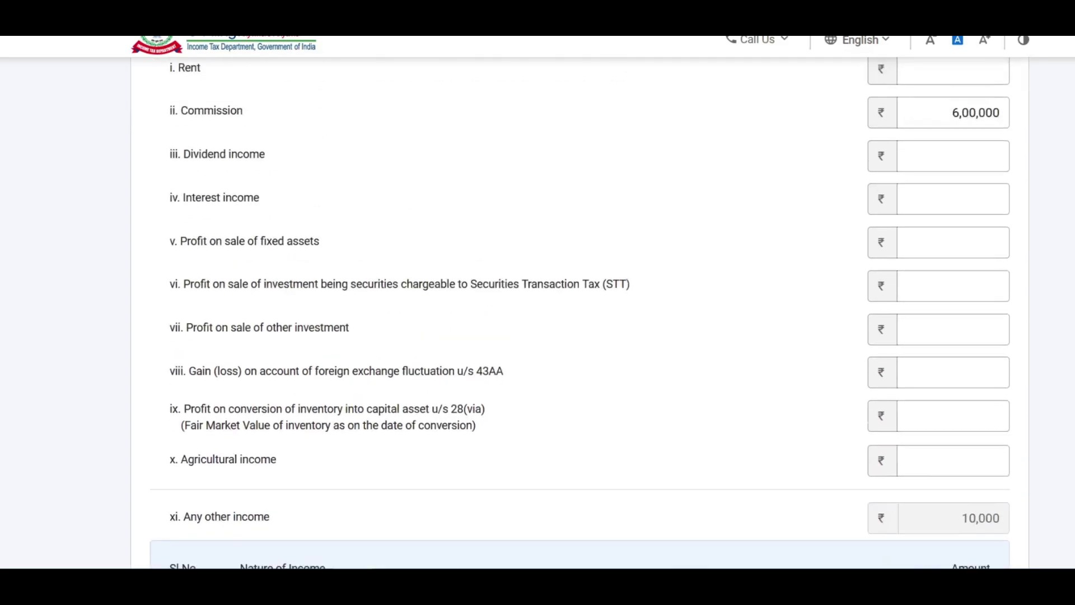
scroll(484, 274, "up", 2)
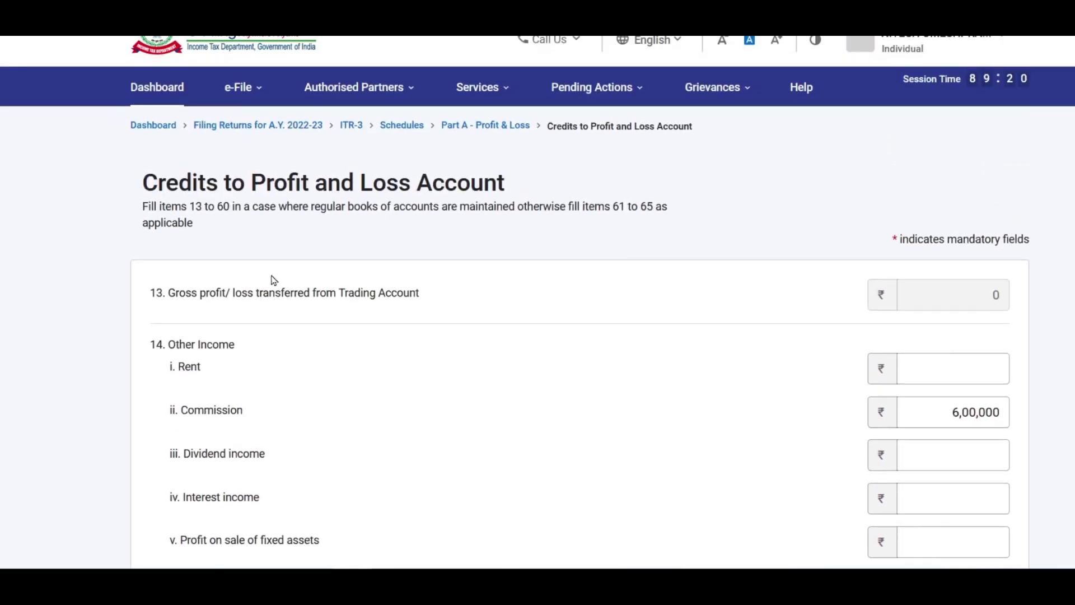
scroll(271, 280, "down", 4)
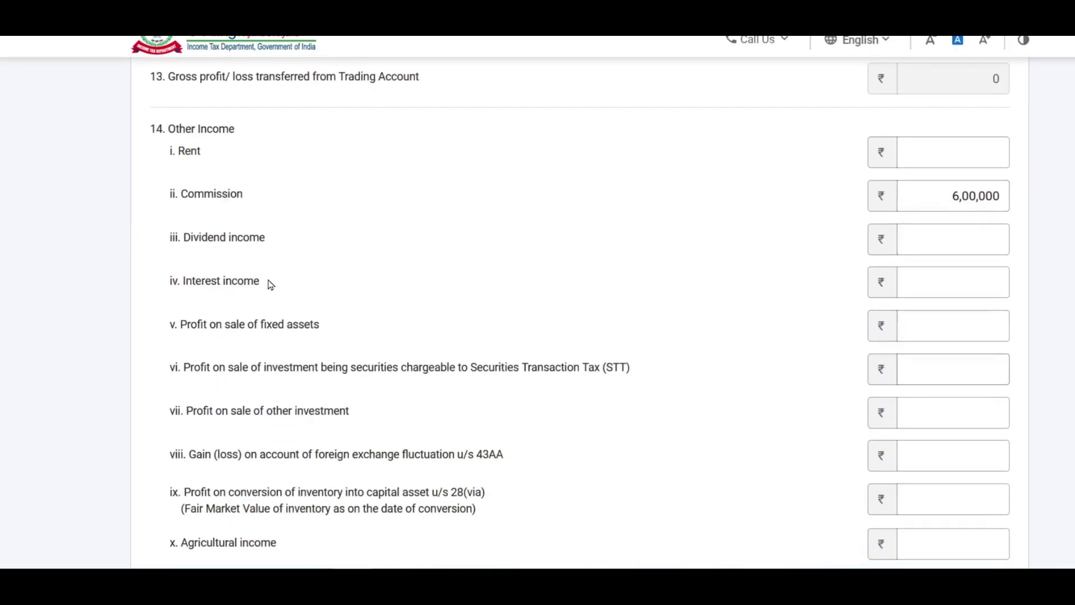
scroll(334, 328, "down", 4)
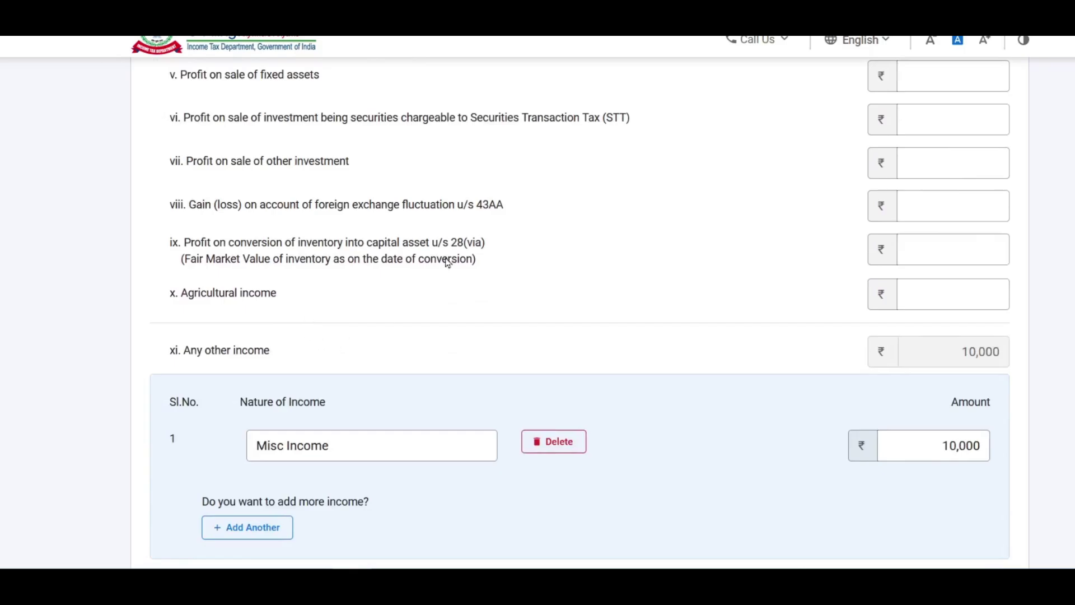
scroll(455, 230, "down", 7)
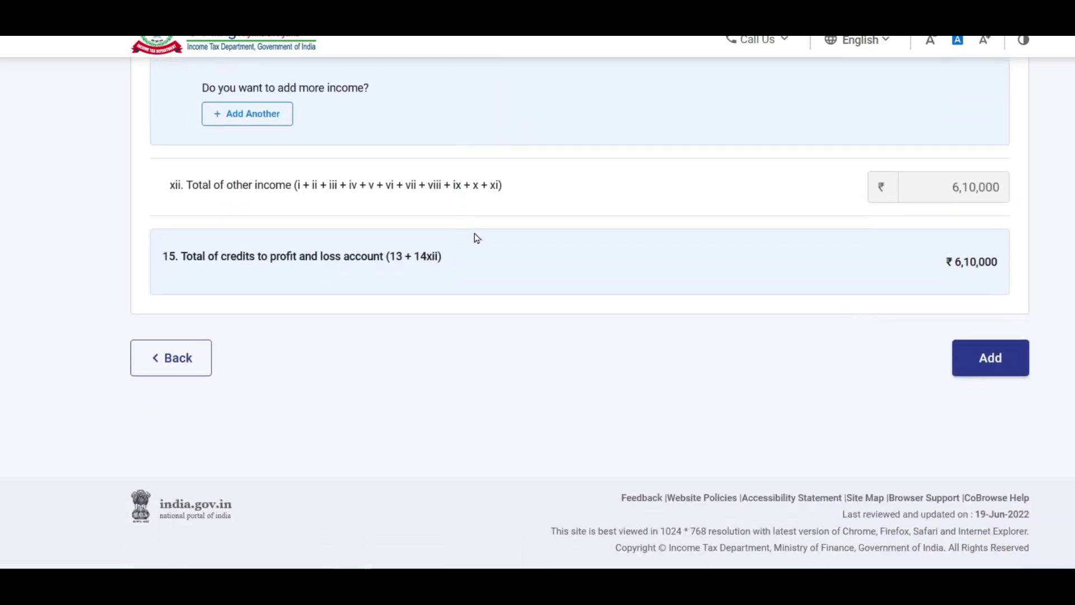
left_click(991, 363)
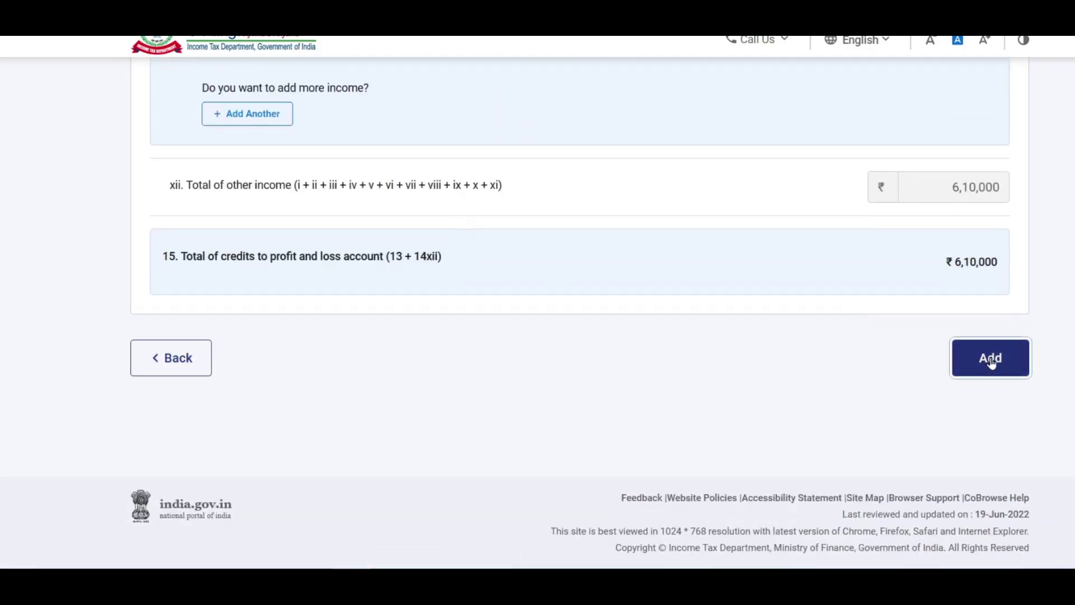
Step: Start adding details for Debits to Profit and Loss Account and look through the expense fields on its first page
scroll(413, 194, "down", 3)
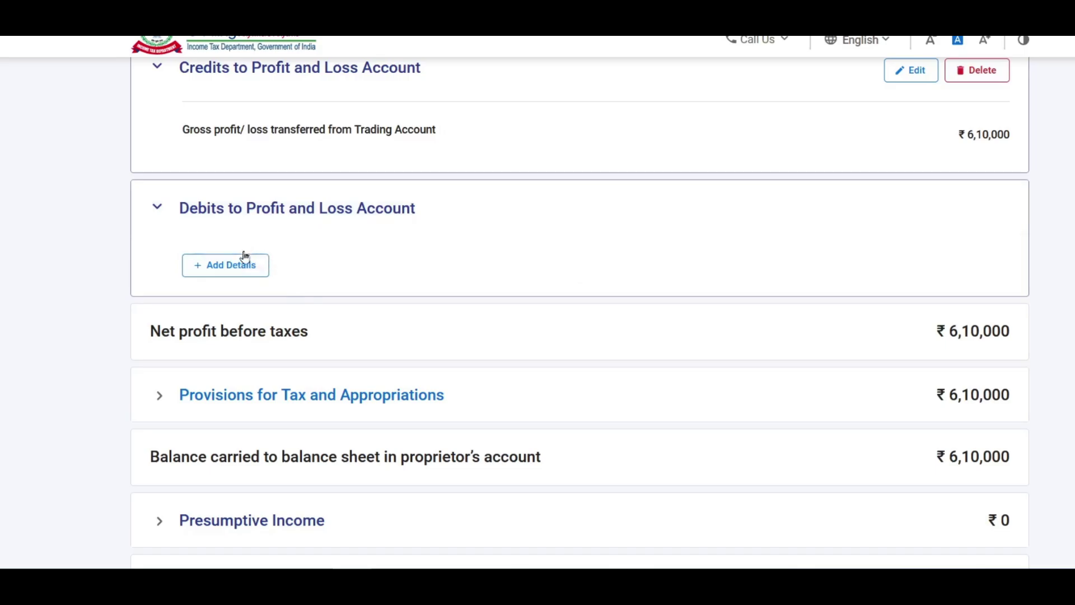
left_click(233, 274)
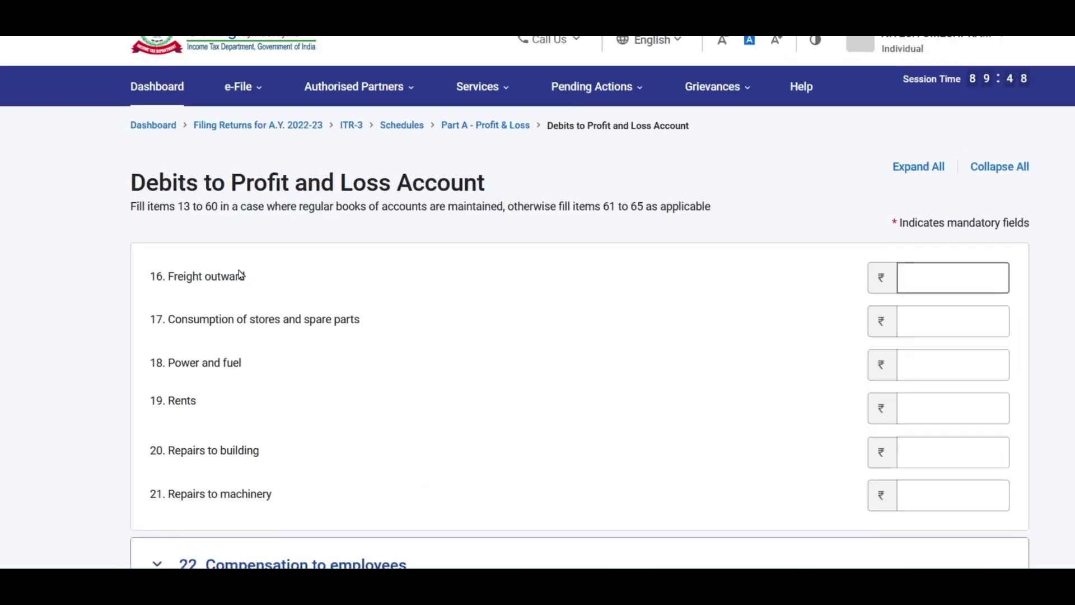
scroll(237, 275, "down", 2)
scroll(525, 169, "down", 17)
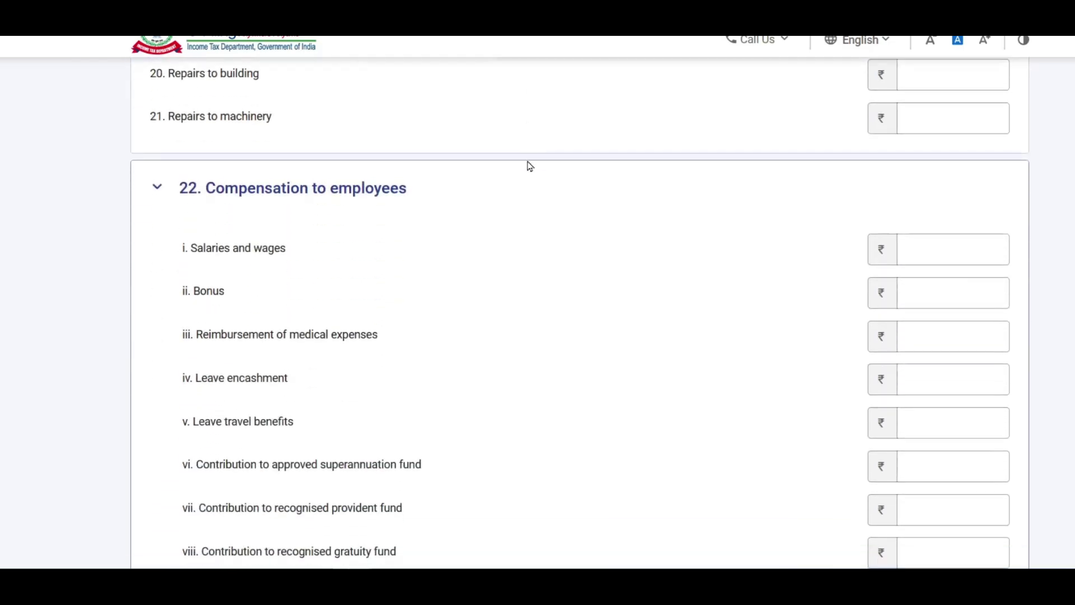
scroll(536, 147, "down", 2)
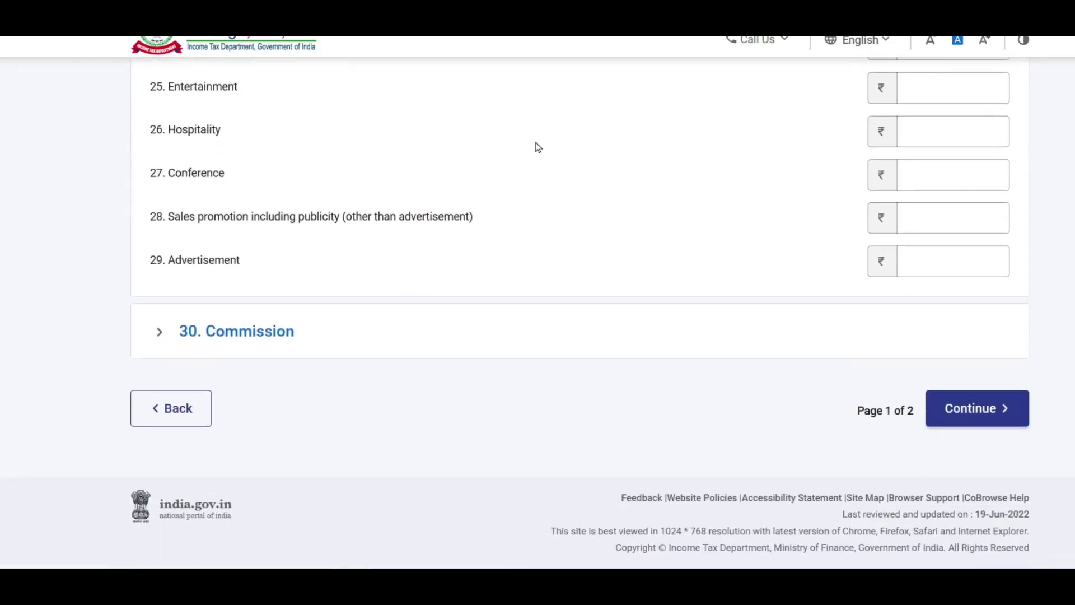
scroll(521, 179, "up", 3)
scroll(504, 219, "up", 17)
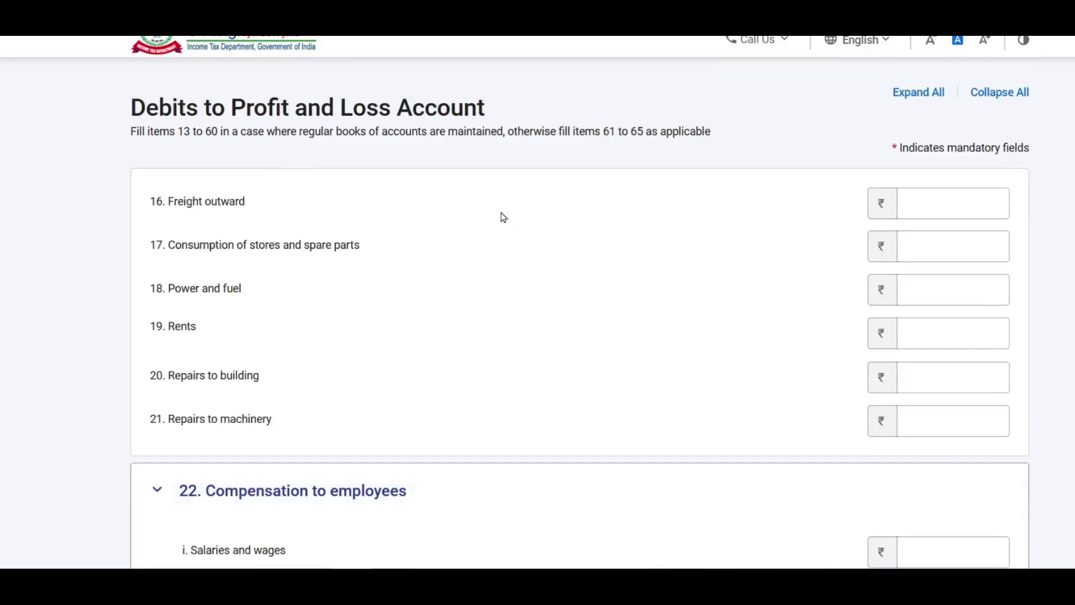
Step: Look up the traveling, telephone, tea coffee and advertisement expense amounts in the Excel Profit_&_Loss sheet
key("alt+Tab")
left_click_drag(236, 205, 252, 260)
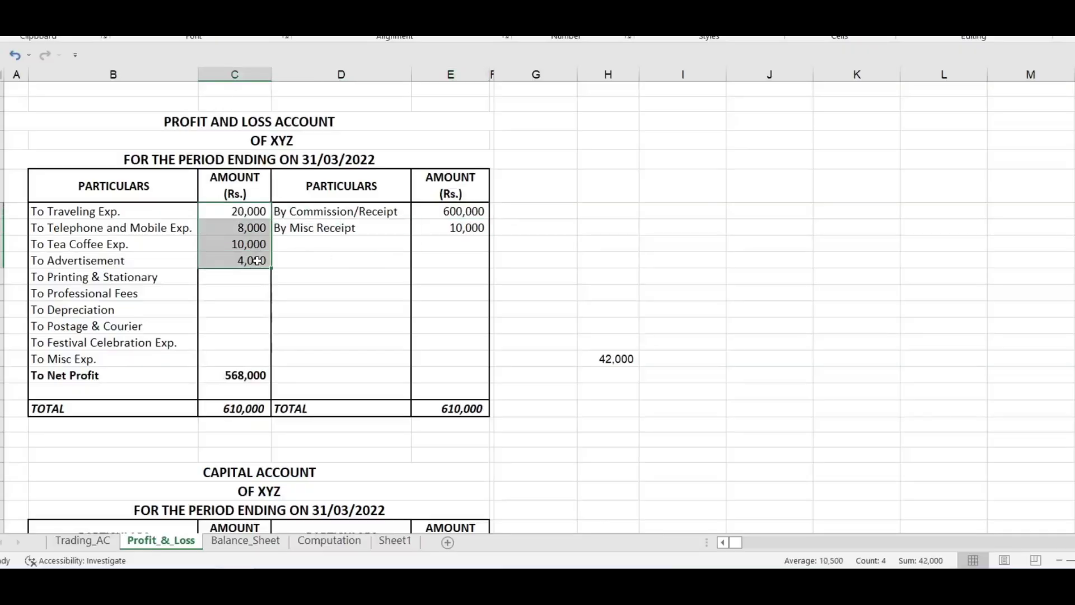
left_click(223, 213)
left_click(229, 245)
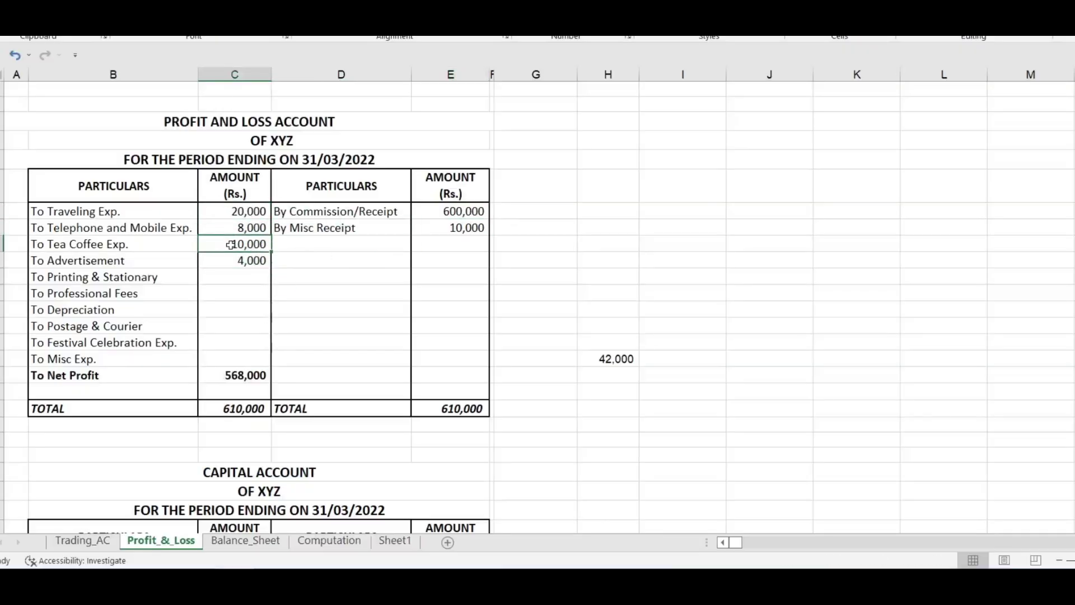
left_click(255, 260)
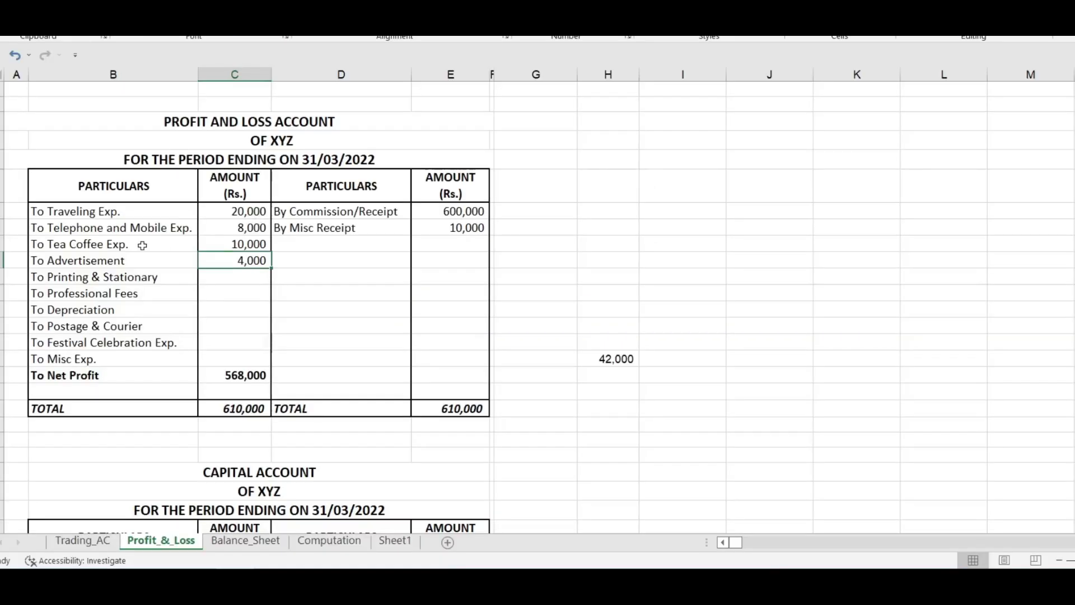
left_click(117, 247)
Step: On the portal's Debits to Profit and Loss Account page, enter Hospitality of 10,000 and Advertisement of 4,000
key("alt+Tab")
left_click(991, 215)
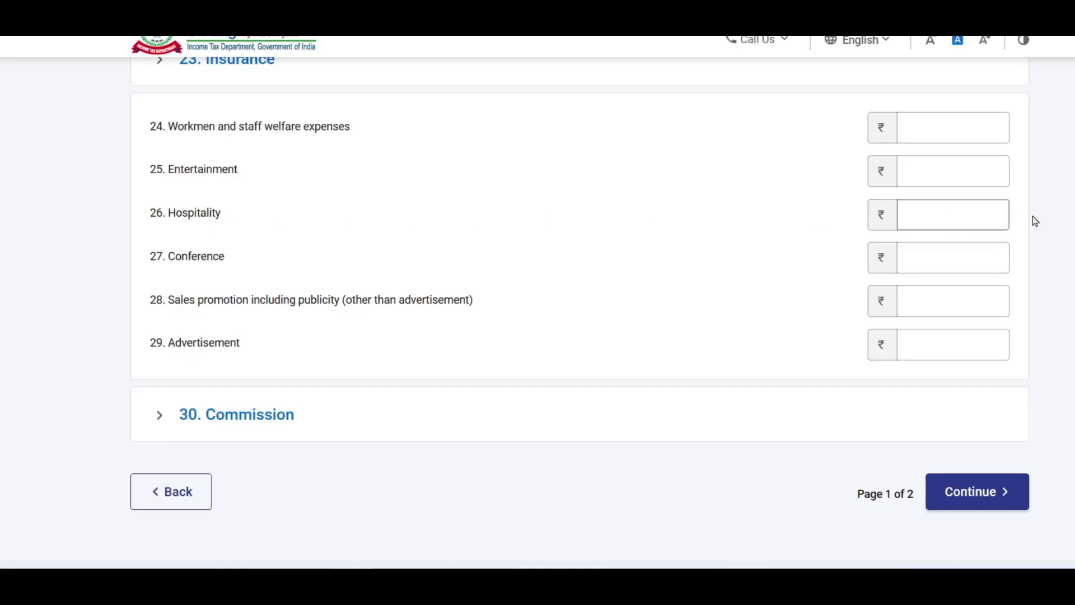
type("10000")
left_click(929, 348)
type("4000")
left_click(588, 190)
scroll(591, 190, "down", 3)
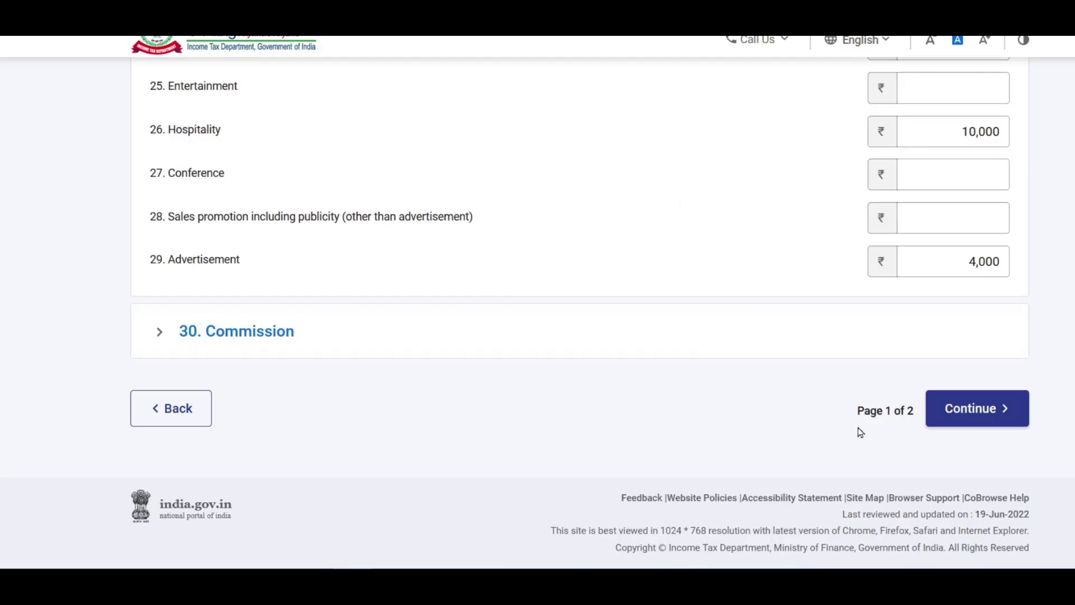
Step: Continue to page 2 of the debits and enter 20,000 for non-foreign traveling expenses and 8,000 for Telephone expenses
left_click(987, 404)
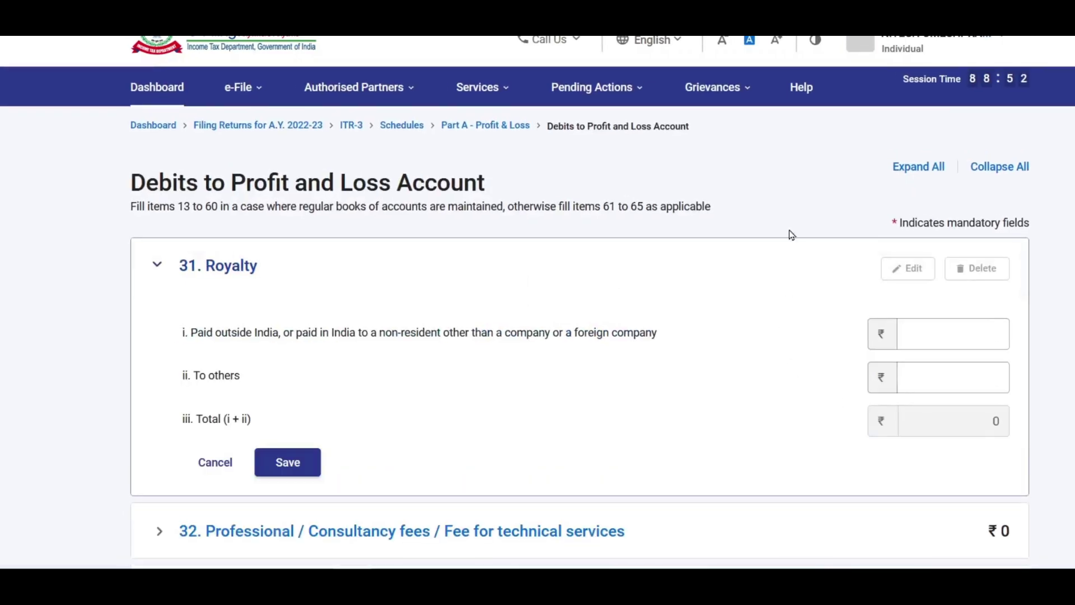
scroll(789, 234, "down", 5)
scroll(792, 235, "down", 2)
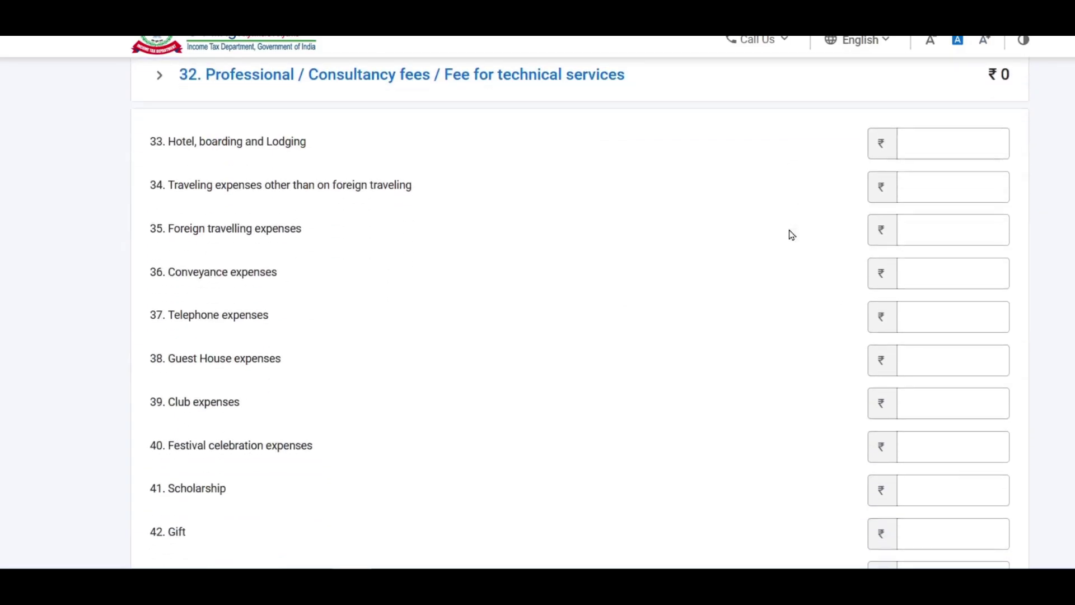
left_click(928, 186)
type("2000")
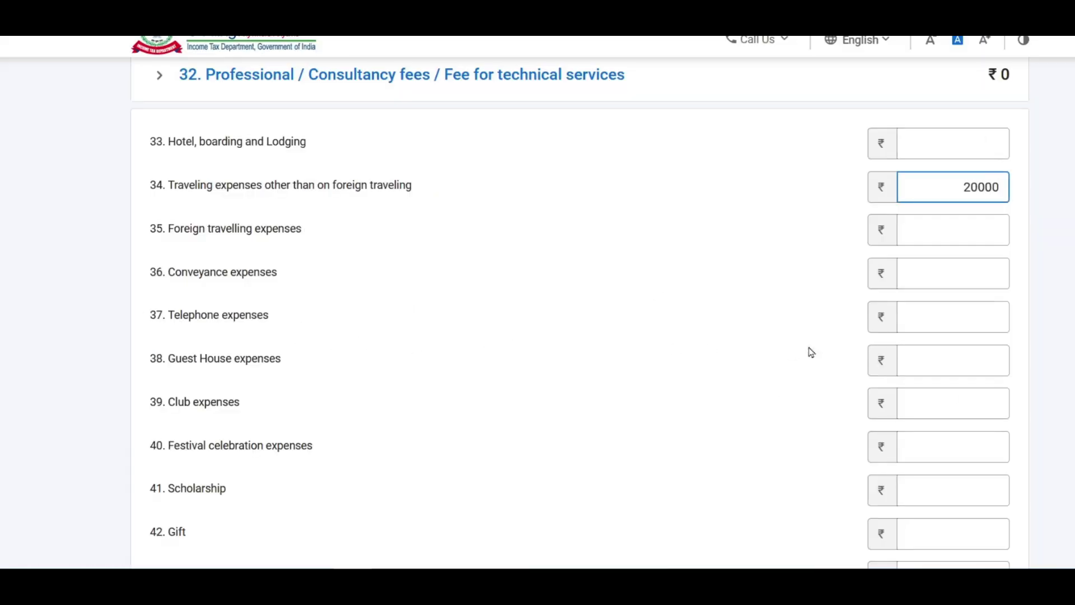
left_click(941, 317)
type("8000")
left_click(721, 328)
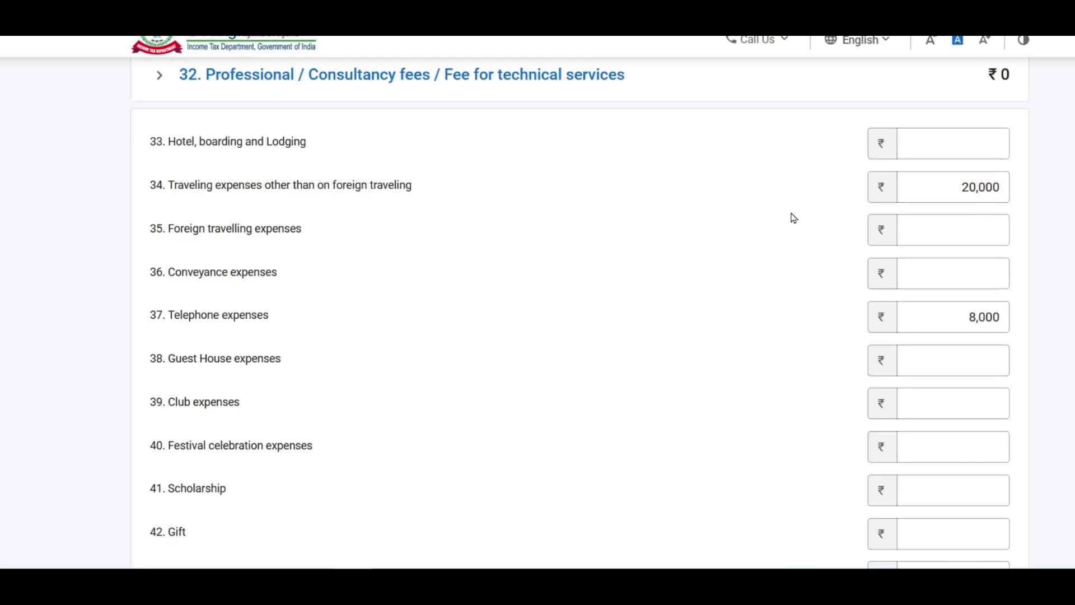
Step: Look through the remaining debit fields against the Excel sheet, including Other expenses and the computed profit
scroll(302, 435, "down", 2)
scroll(447, 276, "down", 3)
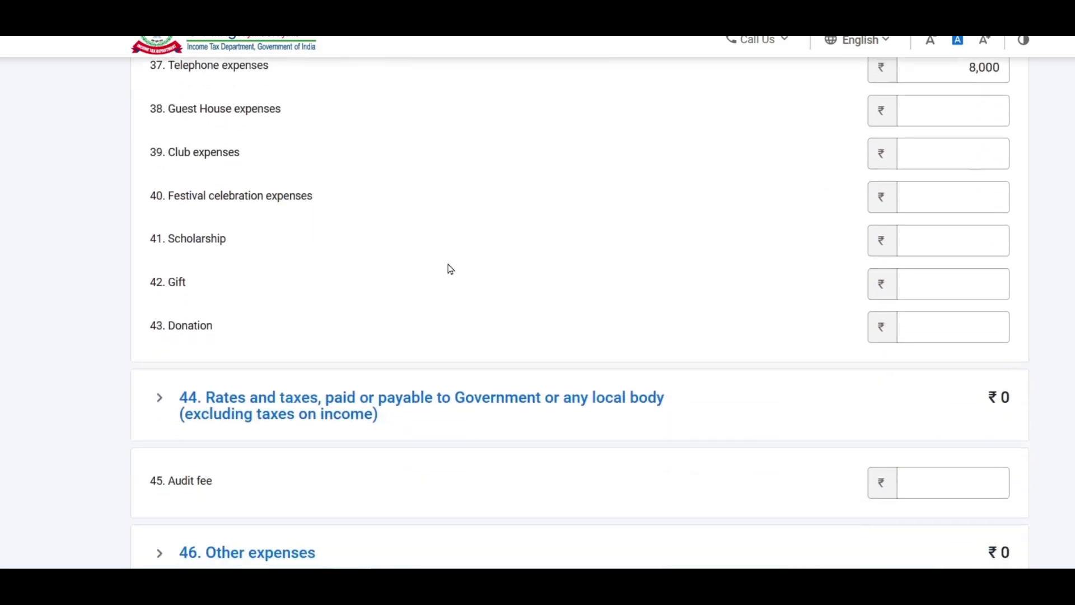
scroll(452, 267, "down", 1)
scroll(560, 132, "down", 2)
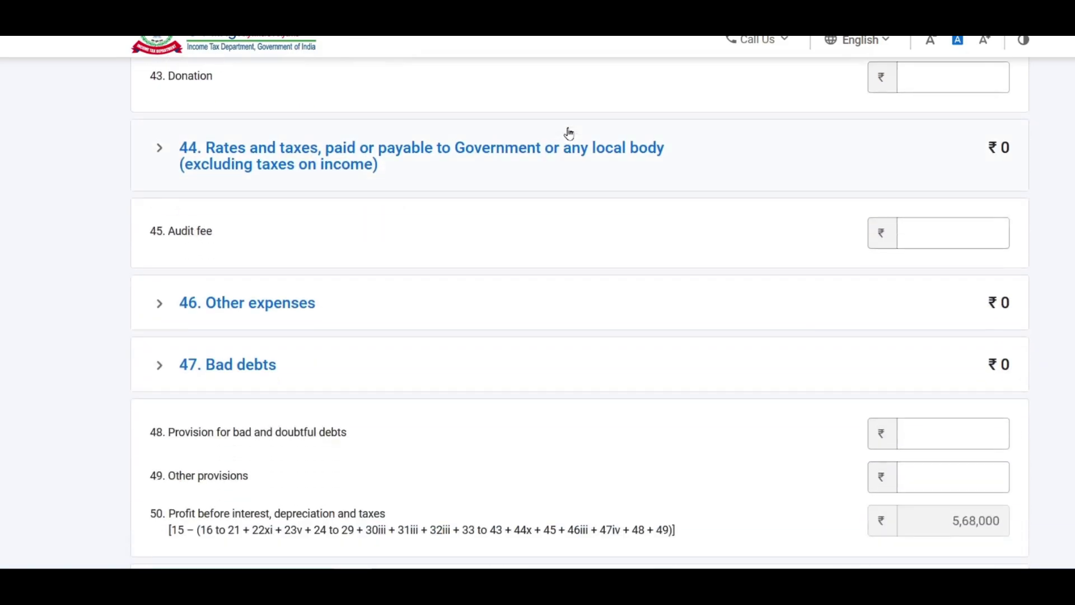
scroll(497, 288, "up", 5)
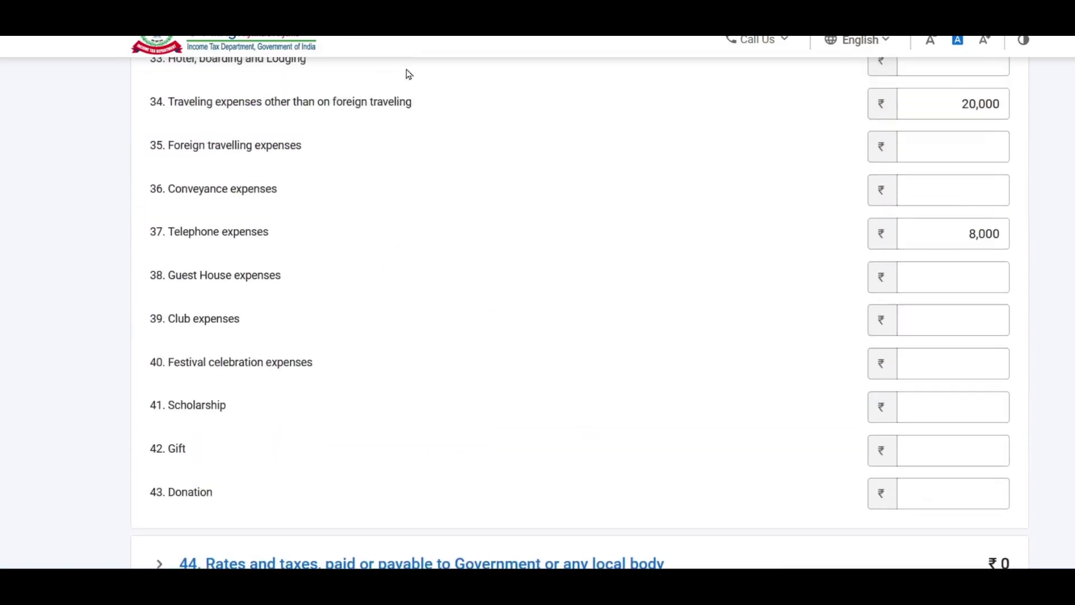
key("alt+Tab")
key("alt+Tab")
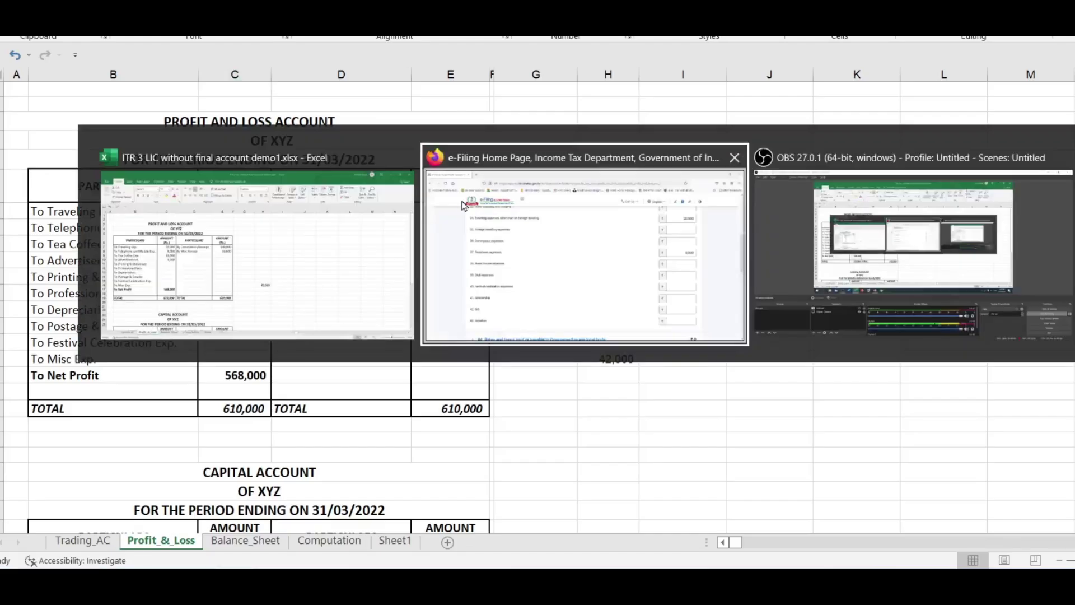
scroll(476, 185, "down", 5)
scroll(477, 184, "down", 1)
left_click(228, 220)
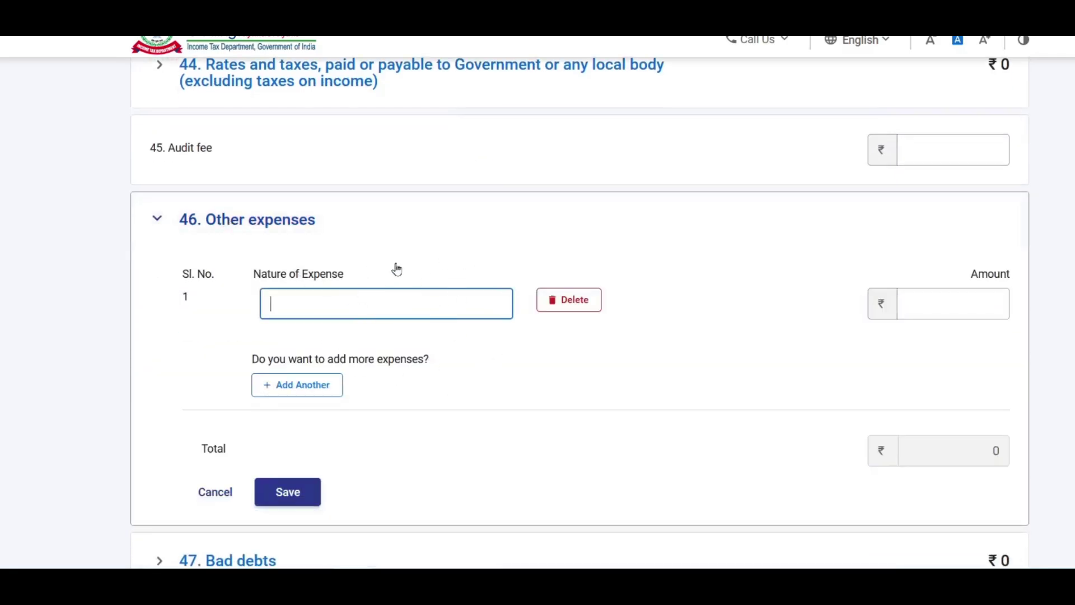
scroll(421, 234, "down", 3)
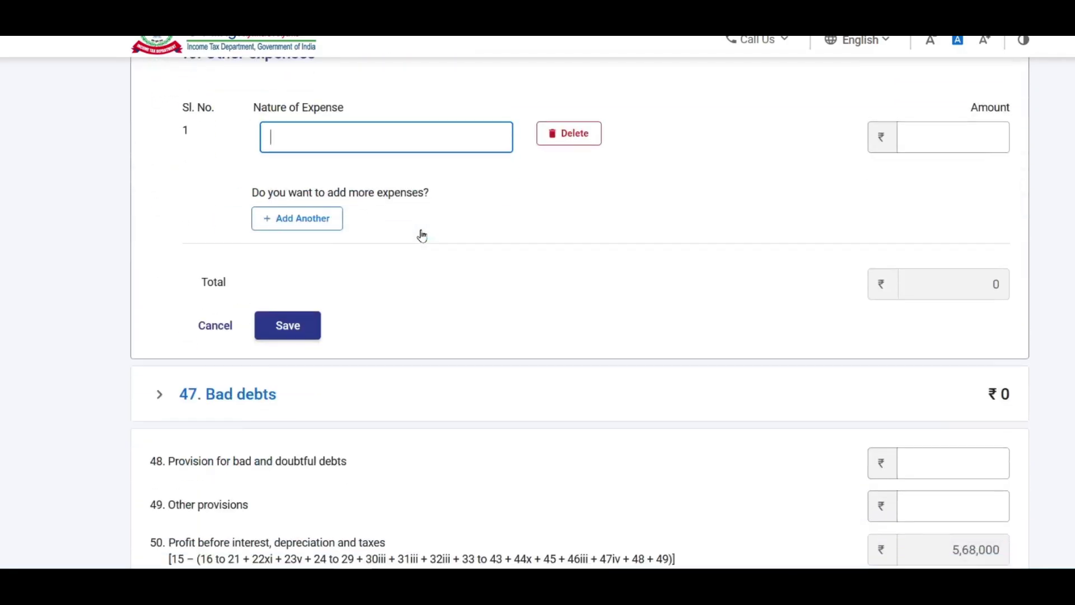
scroll(422, 233, "down", 7)
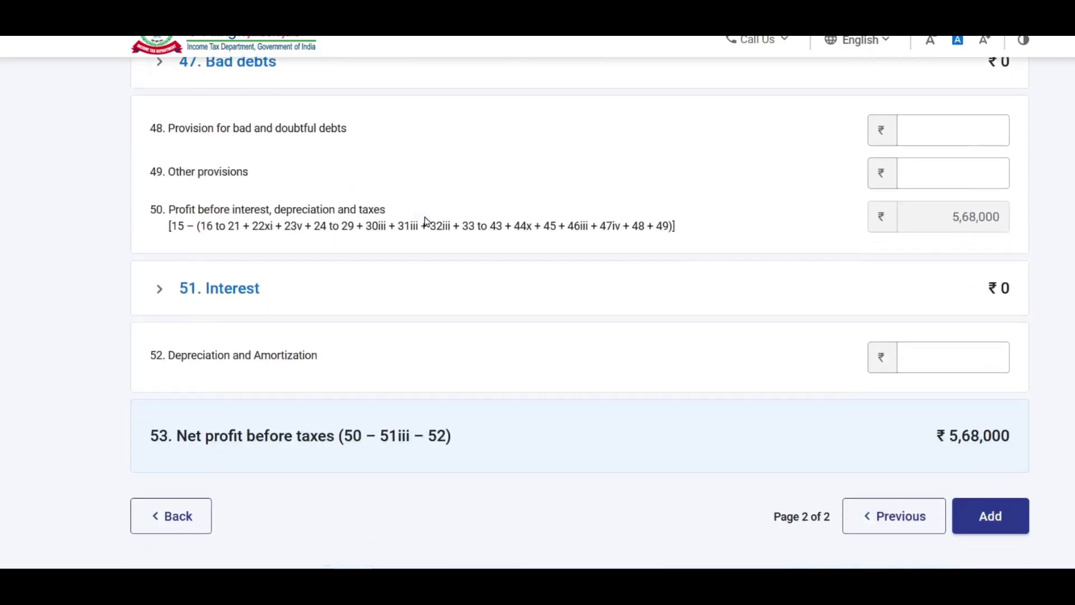
Step: Add the Debits to Profit and Loss Account details and confirm the Part A - P & L schedule
scroll(436, 230, "down", 1)
left_click(995, 408)
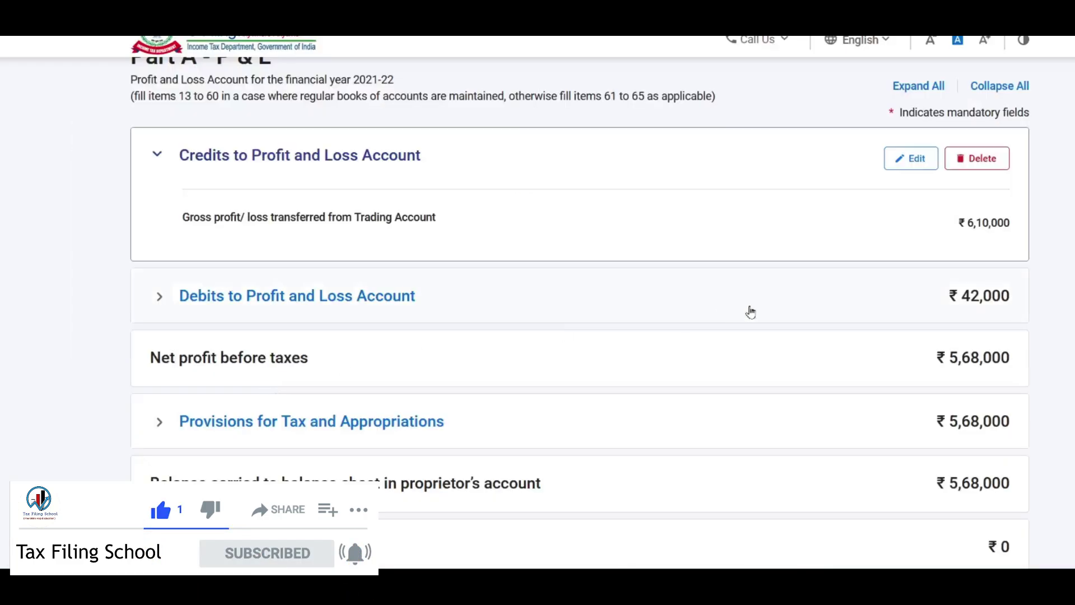
scroll(773, 308, "down", 4)
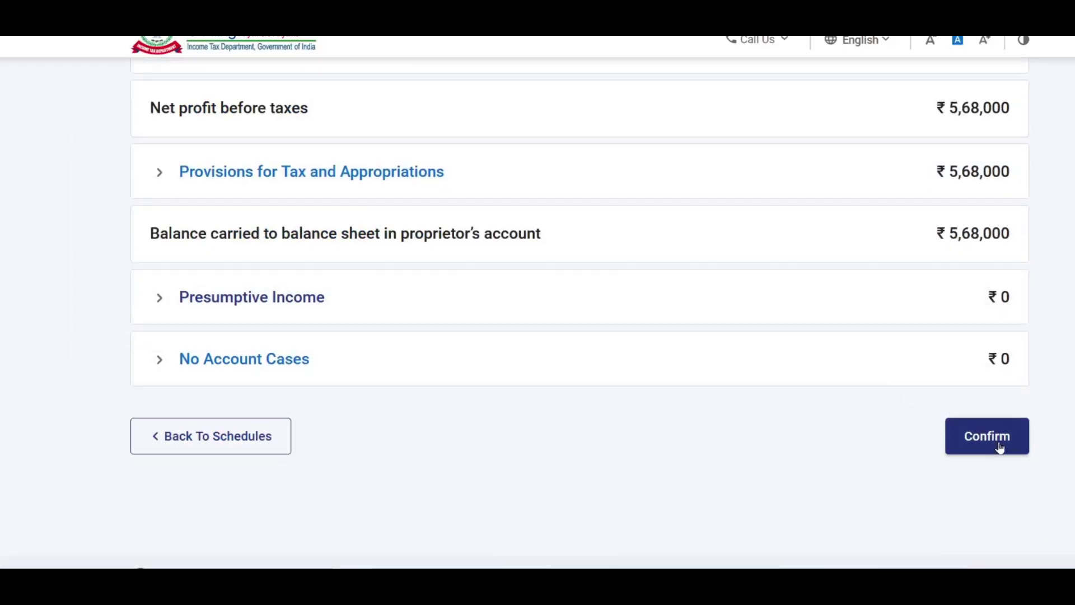
left_click(991, 443)
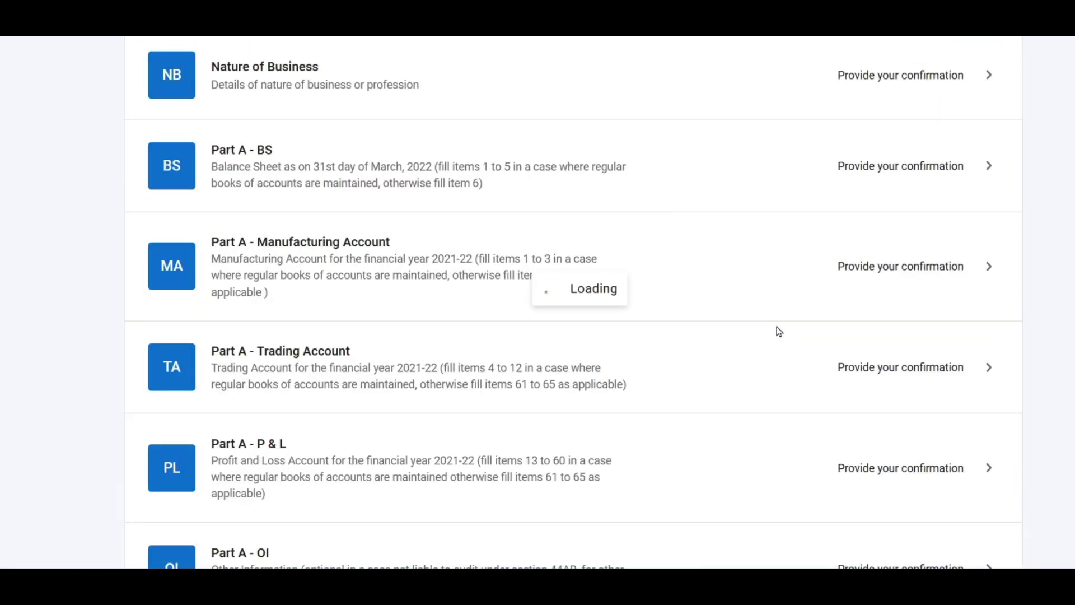
Step: Check the schedules' confirmation status in the Schedules Summary and confirm Part A - Manufacturing Account without entries
scroll(528, 266, "down", 6)
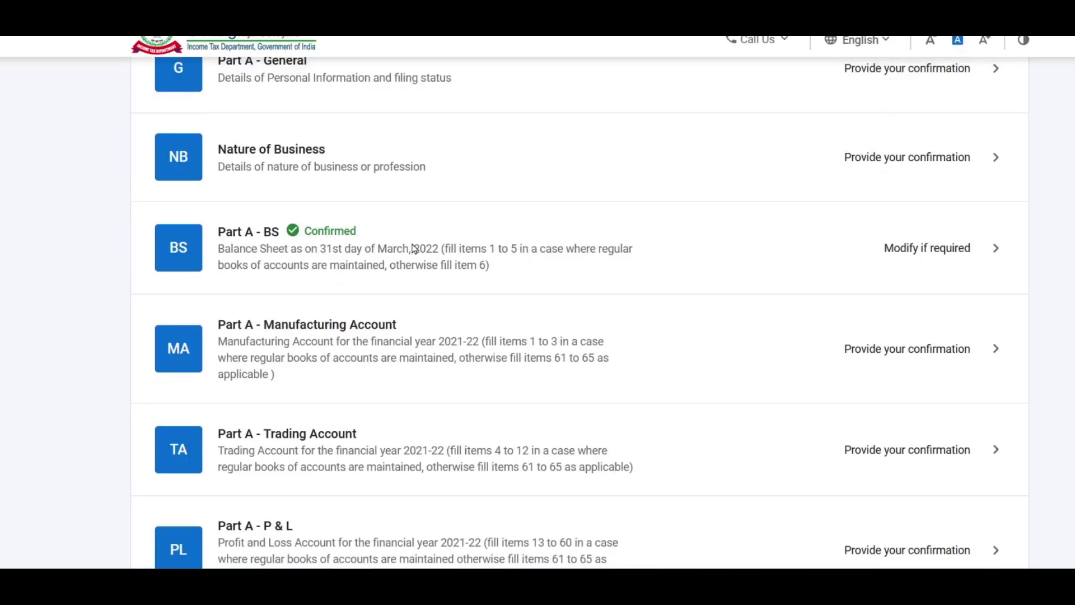
scroll(538, 232, "down", 4)
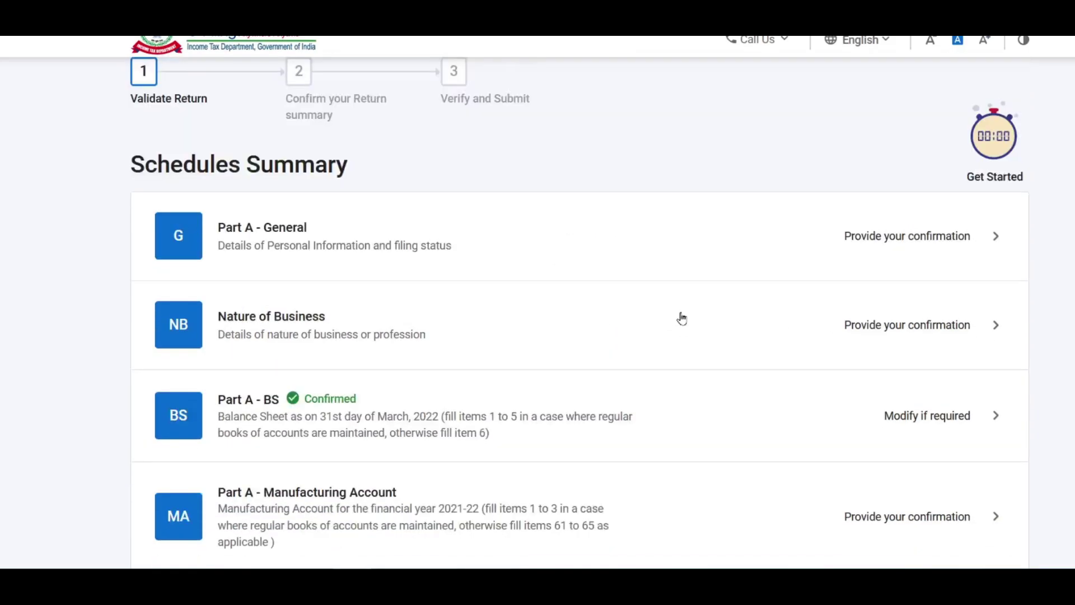
scroll(679, 310, "down", 5)
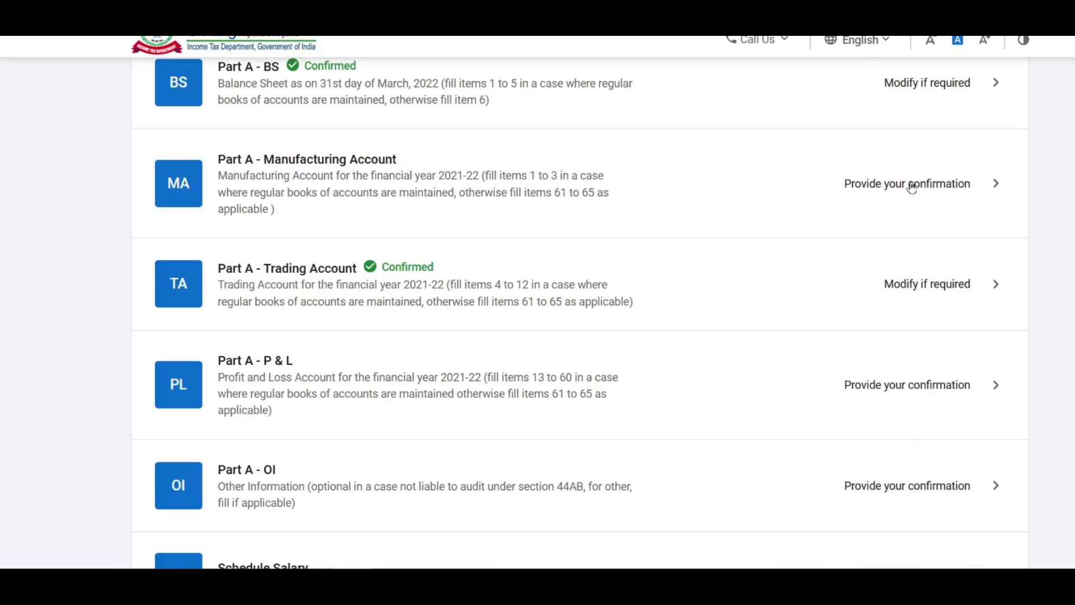
left_click(929, 184)
scroll(998, 236, "down", 10)
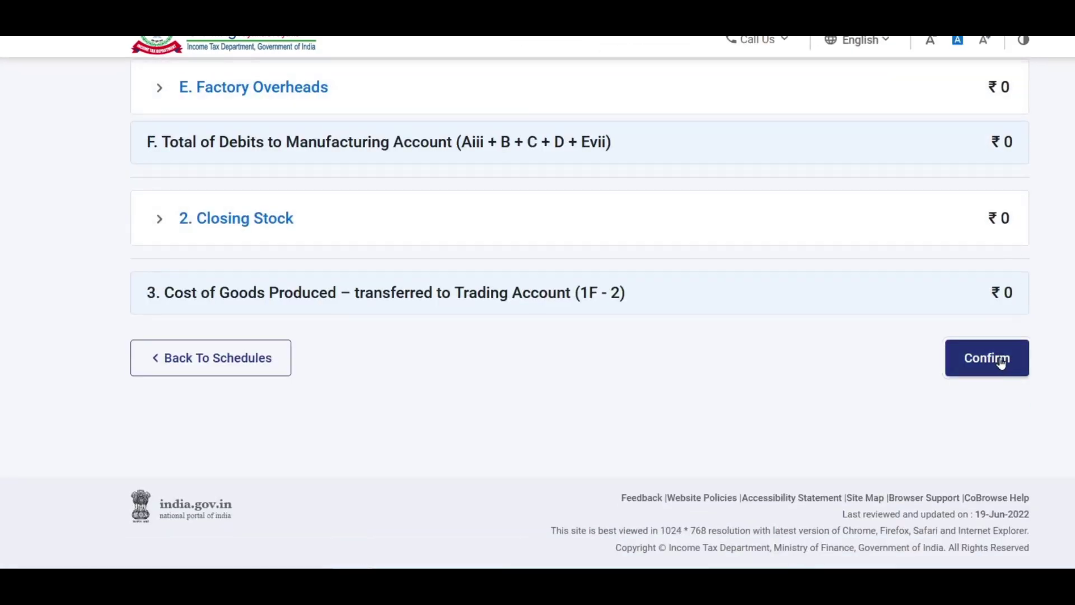
left_click(1001, 361)
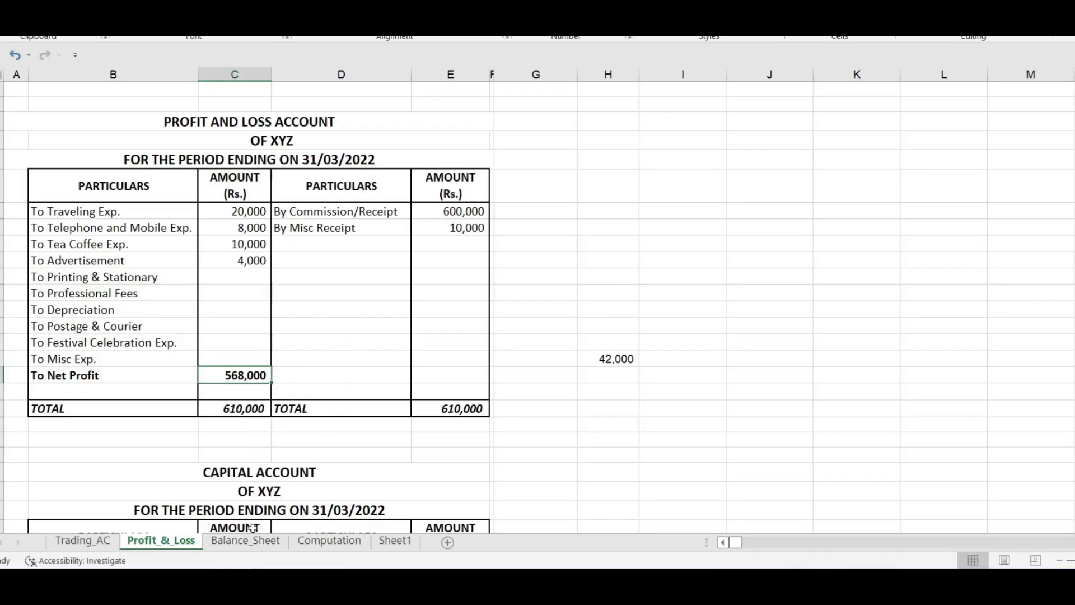
Step: Look up Interest Received in the Capital Account on the Excel Profit_&_Loss sheet
left_click(253, 541)
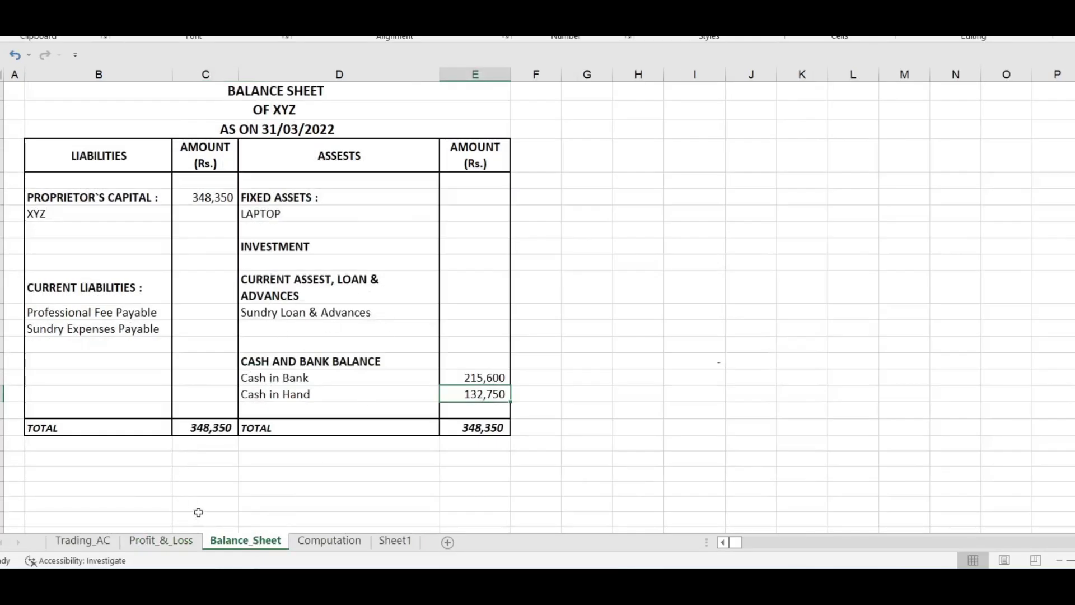
left_click(175, 542)
scroll(515, 322, "down", 4)
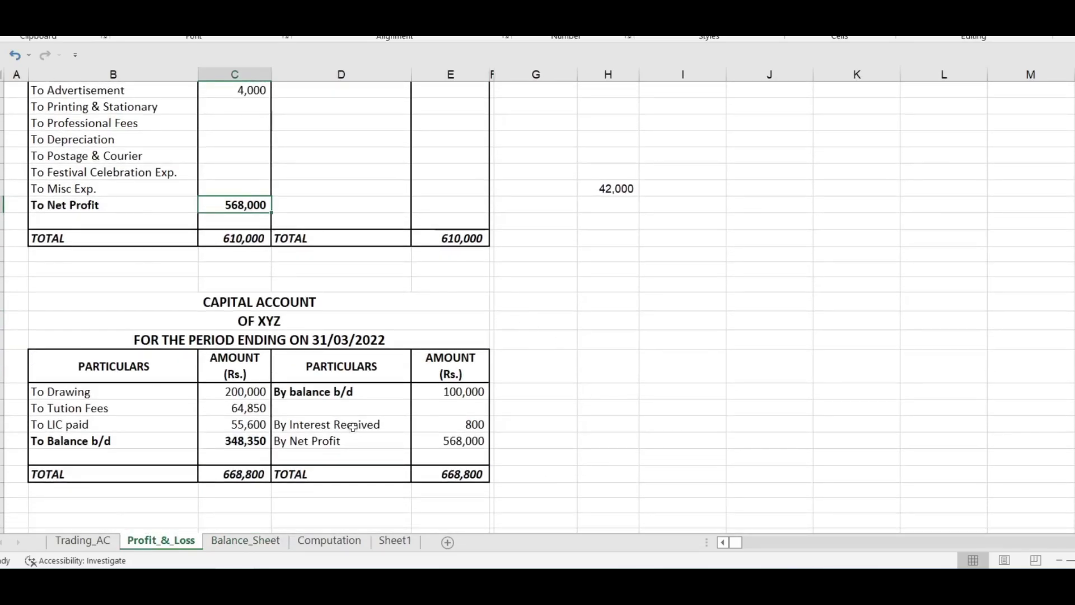
left_click(465, 425)
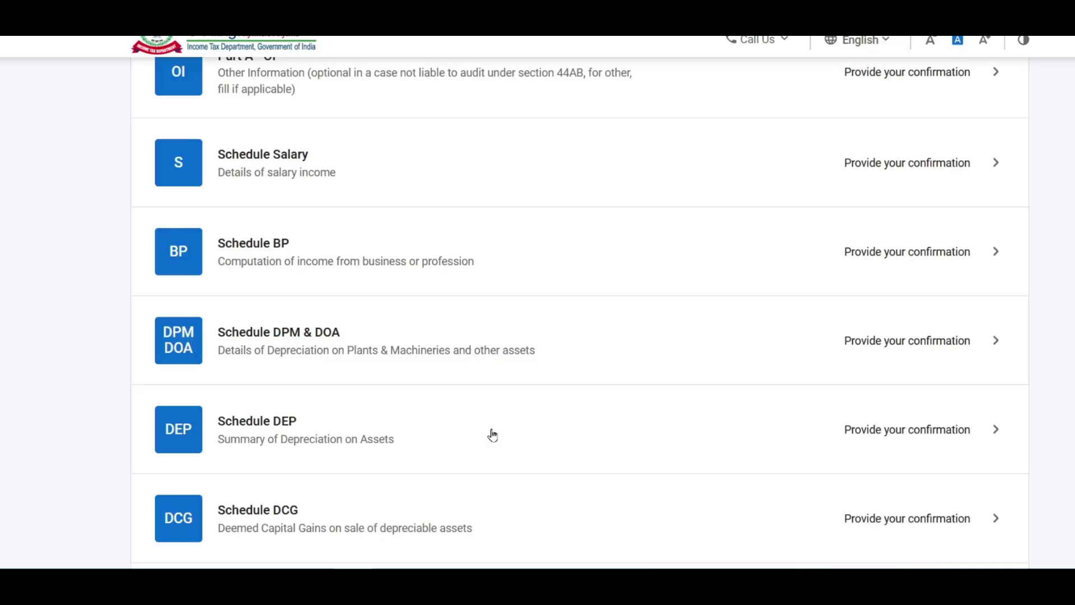
Step: Open Schedule Other Sources on the portal and start adding normal-rate income with the nature "b. Interest, Gross"
scroll(490, 435, "down", 10)
left_click(888, 216)
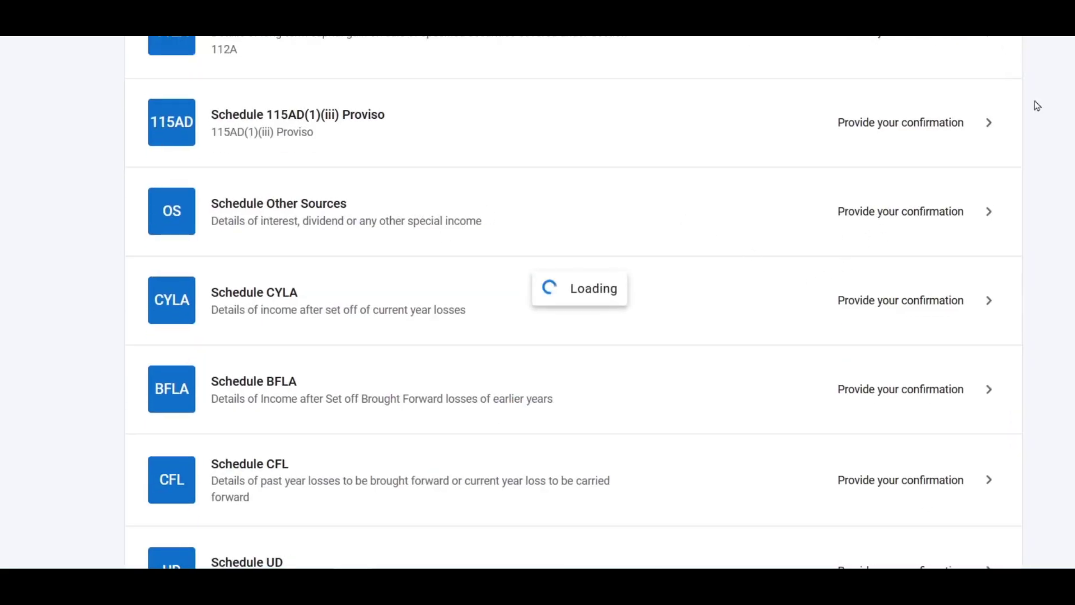
left_click(236, 348)
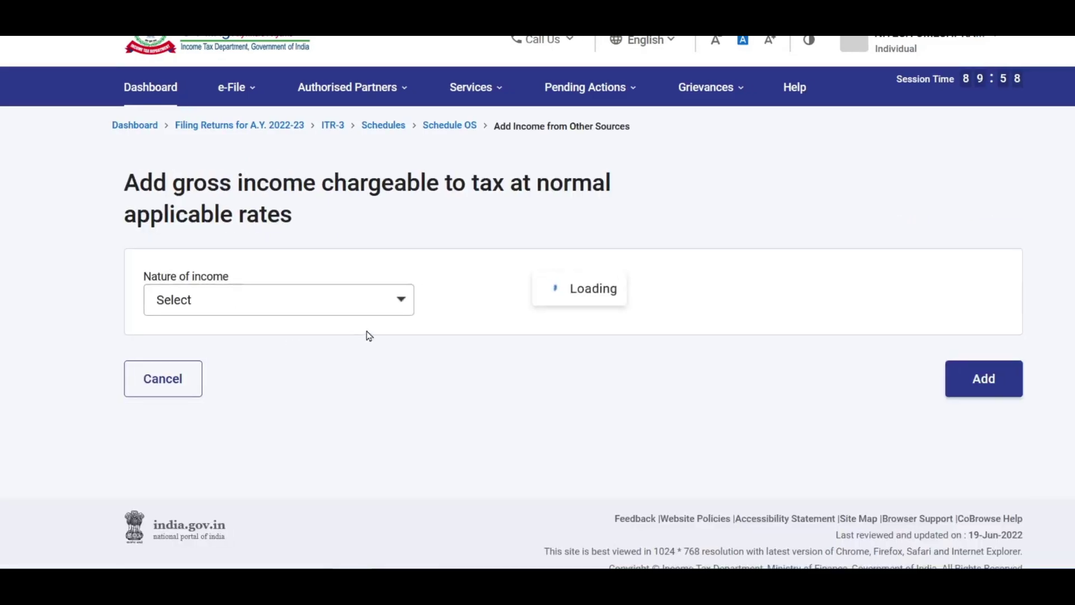
left_click(338, 310)
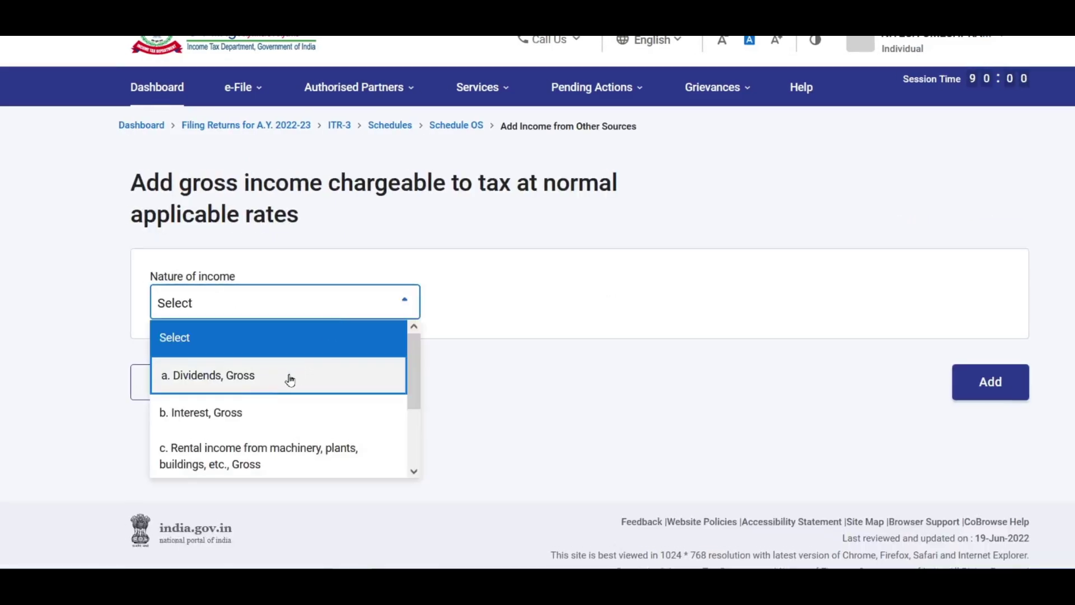
left_click(241, 413)
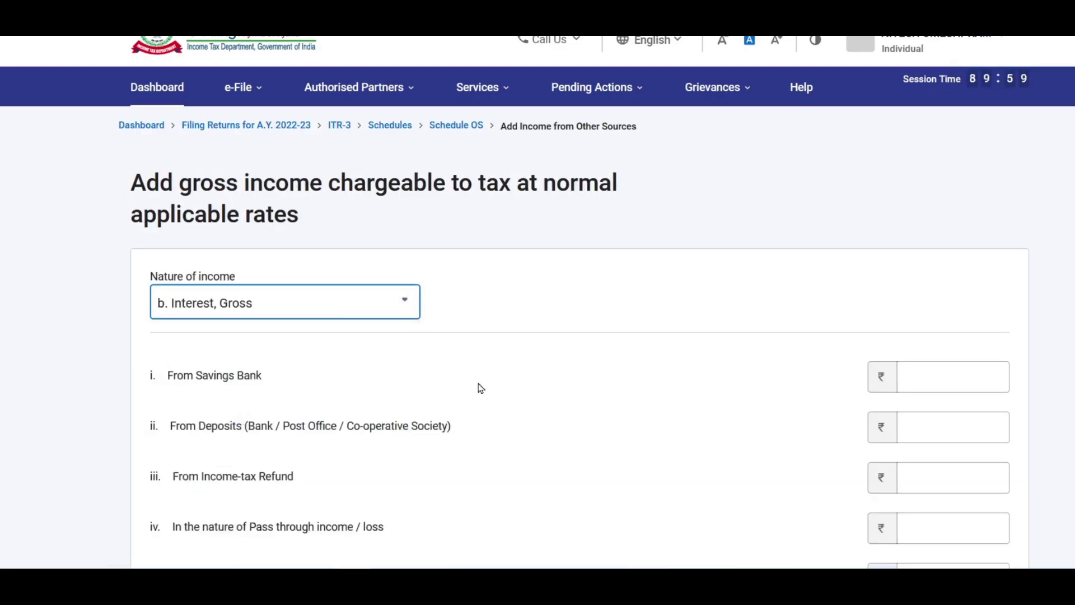
Step: Enter 800 as interest From Savings Bank, add it to Schedule Other Sources and review the schedule's income totals
left_click(938, 372)
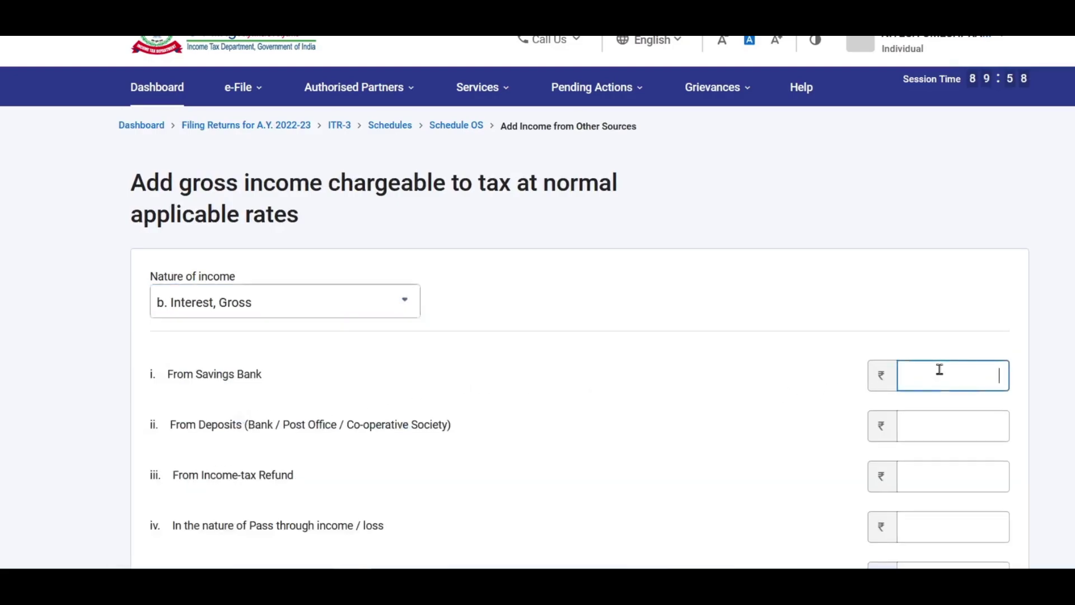
type("800")
scroll(947, 392, "down", 10)
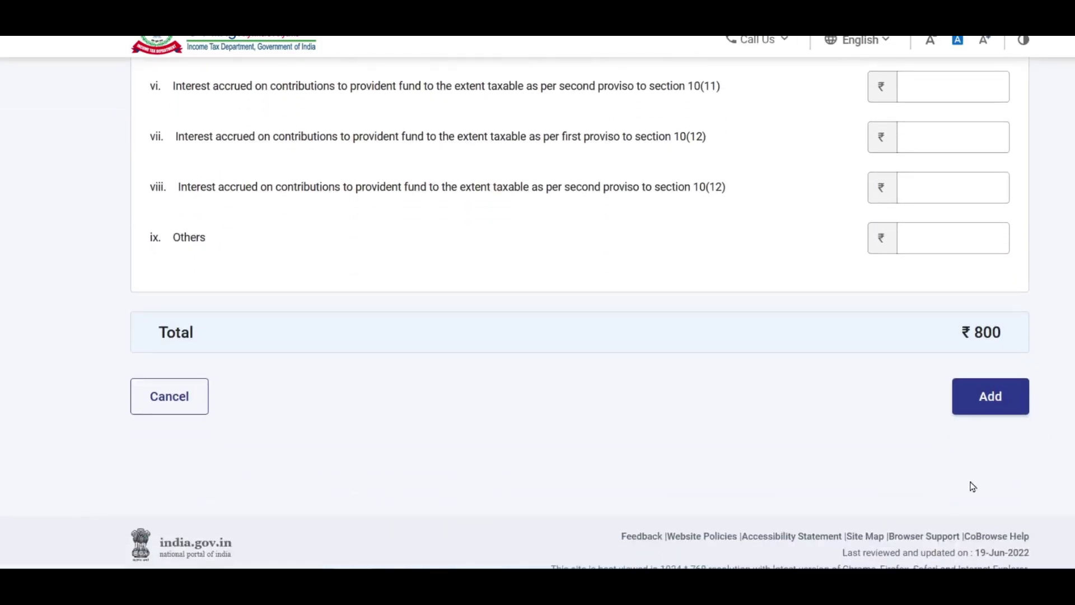
left_click(992, 397)
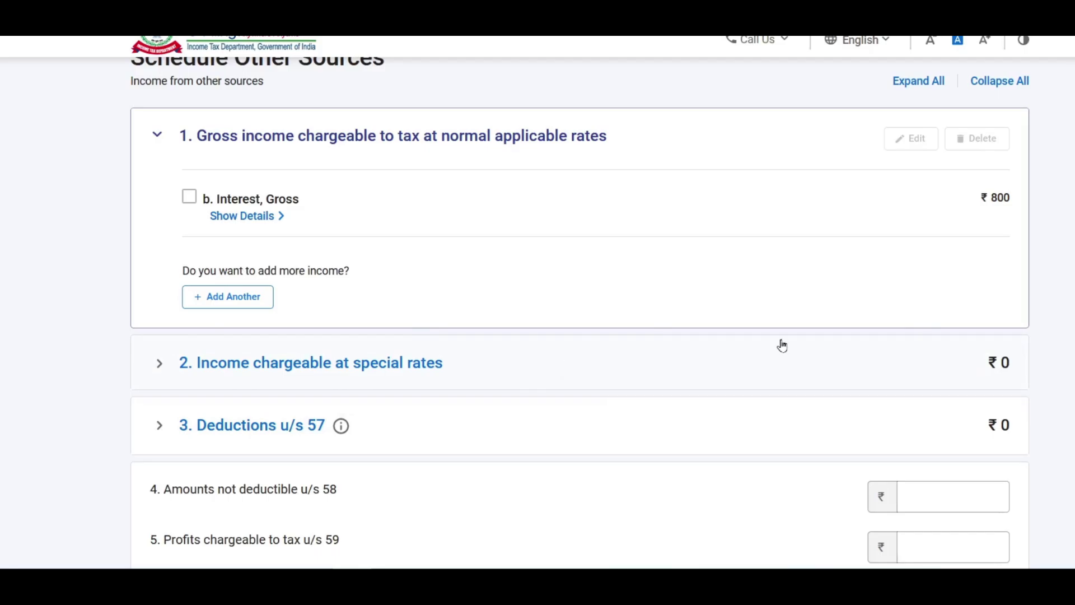
scroll(1015, 343, "down", 10)
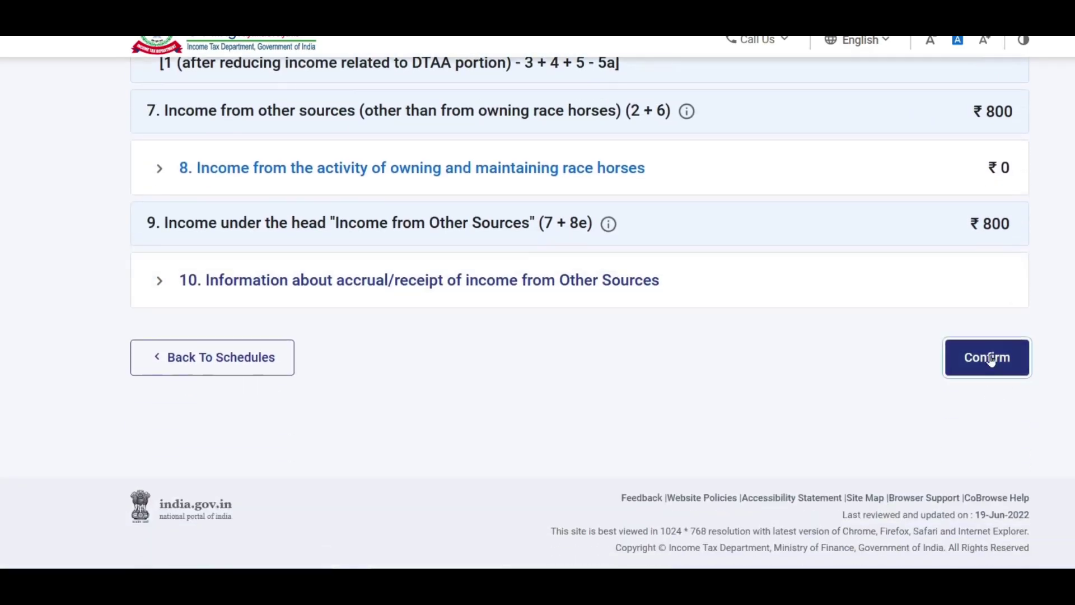
Step: Confirm Schedule Other Sources and open Schedule VIA for the Chapter VI-A deductions
left_click(990, 359)
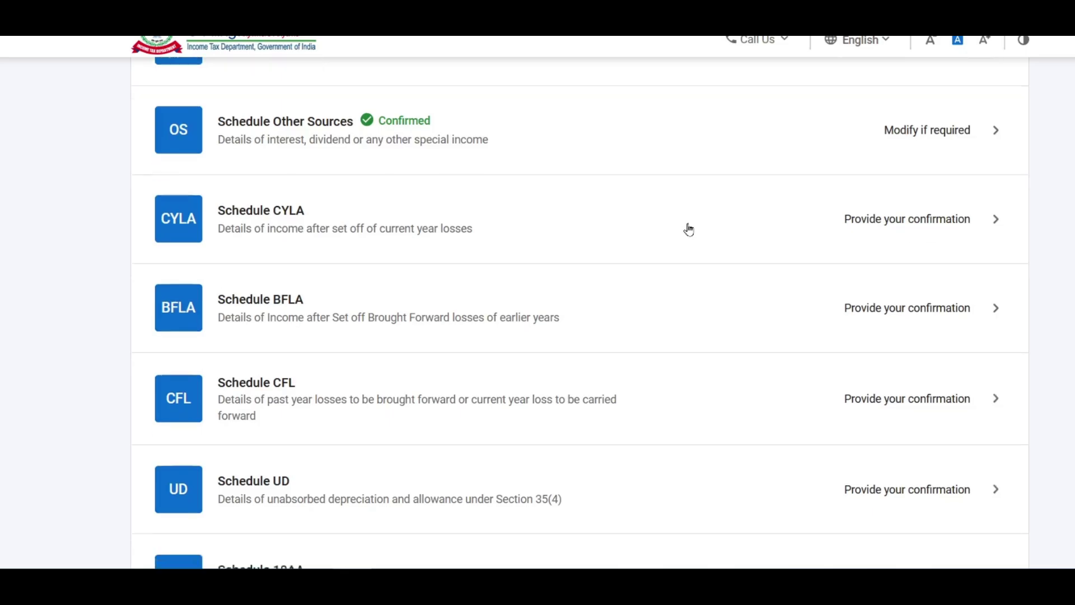
scroll(688, 228, "down", 7)
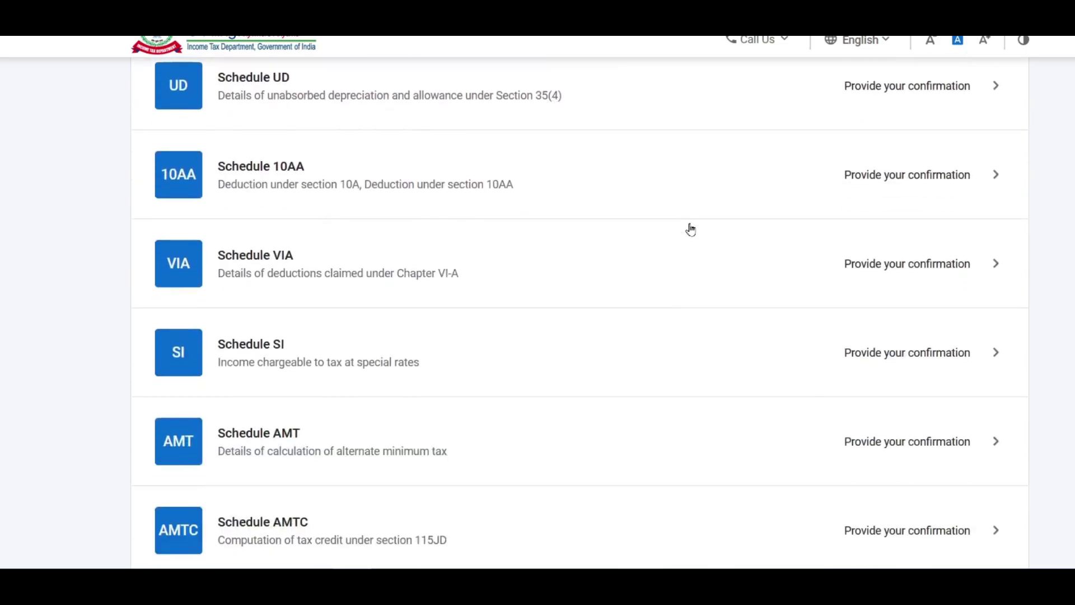
left_click(907, 179)
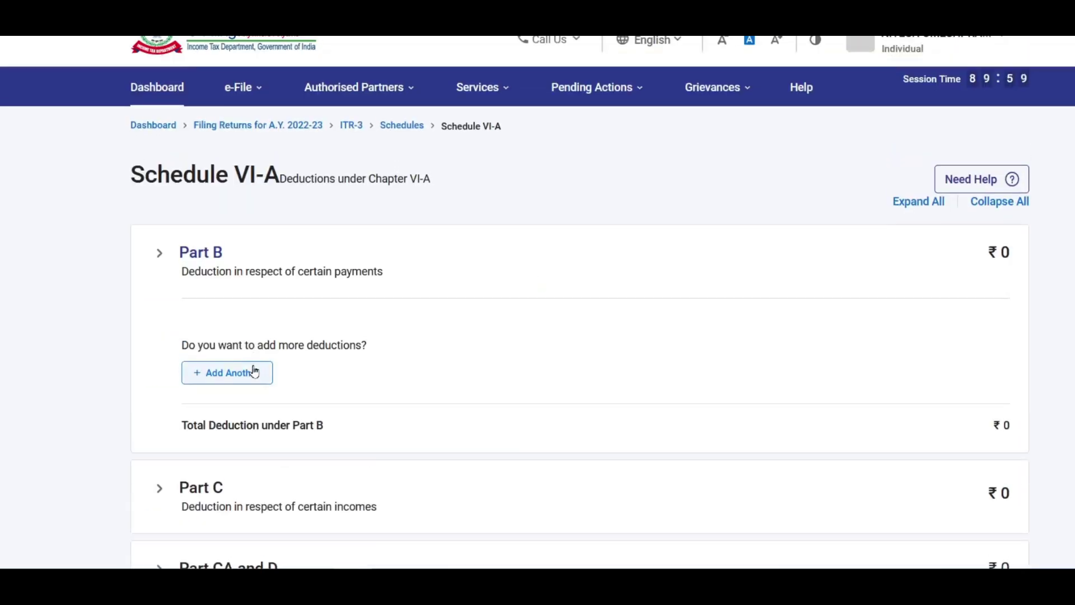
Step: Add a Part B deduction under 80C - Life insurance premia, provident fund, etc. with an amount of 120450
left_click(254, 369)
left_click(324, 388)
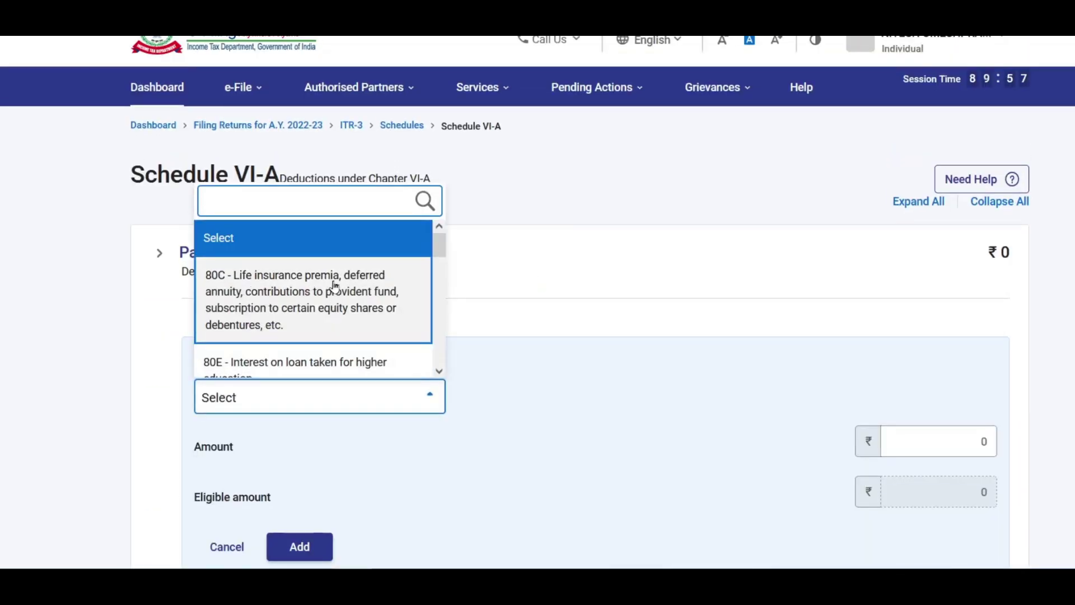
left_click(372, 280)
scroll(831, 383, "down", 2)
left_click(924, 381)
type("120450")
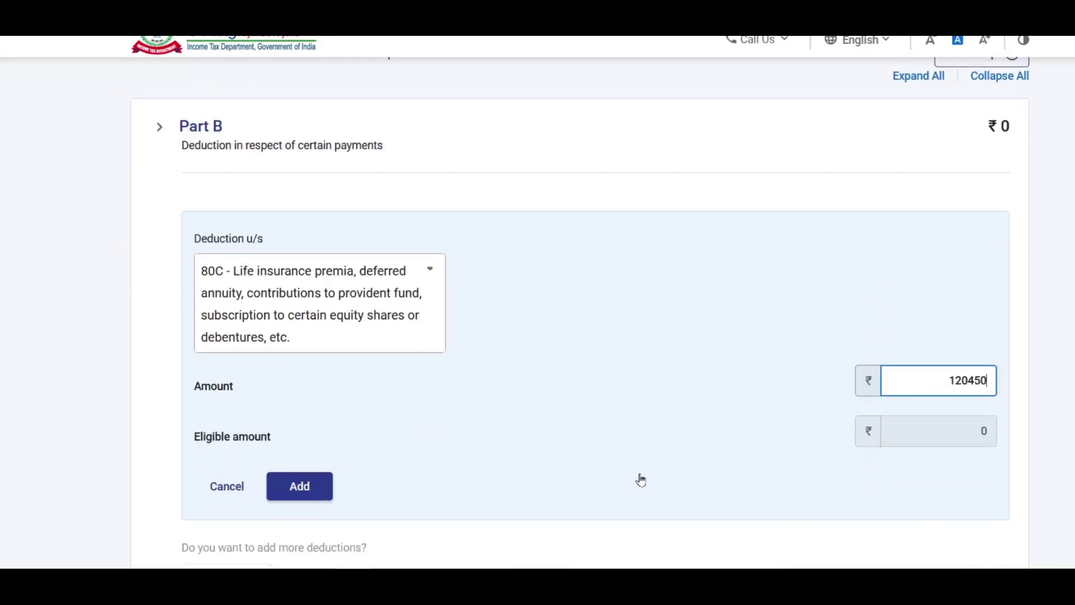
left_click(298, 484)
Step: Enter 800 as the 80TTA savings bank interest deduction in Part CA and D and confirm Schedule VI-A
left_click(159, 343)
scroll(237, 220, "down", 5)
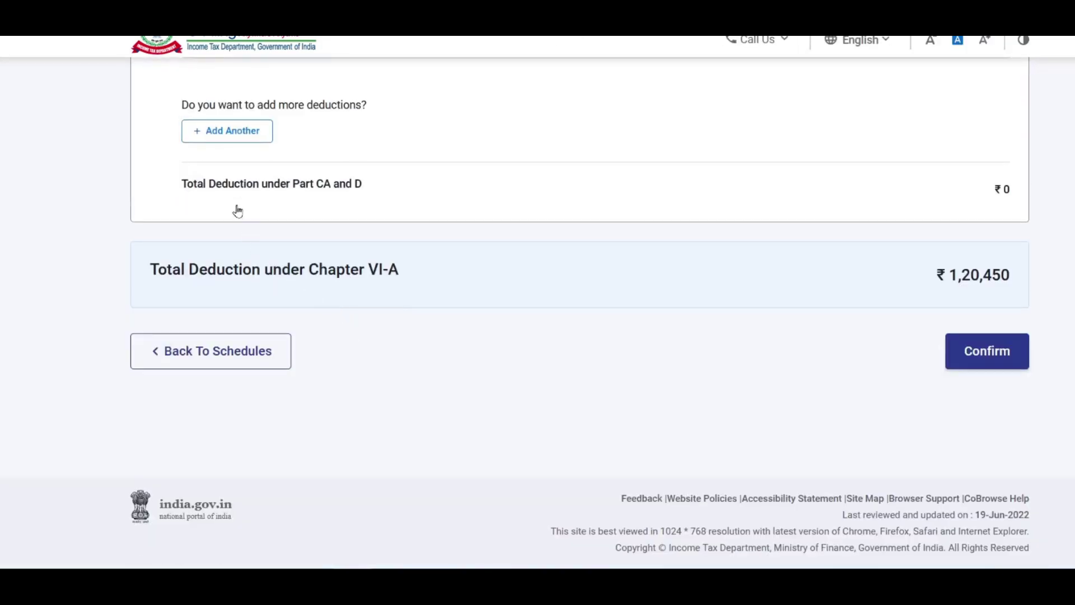
scroll(237, 201, "up", 3)
left_click(246, 296)
left_click(923, 359)
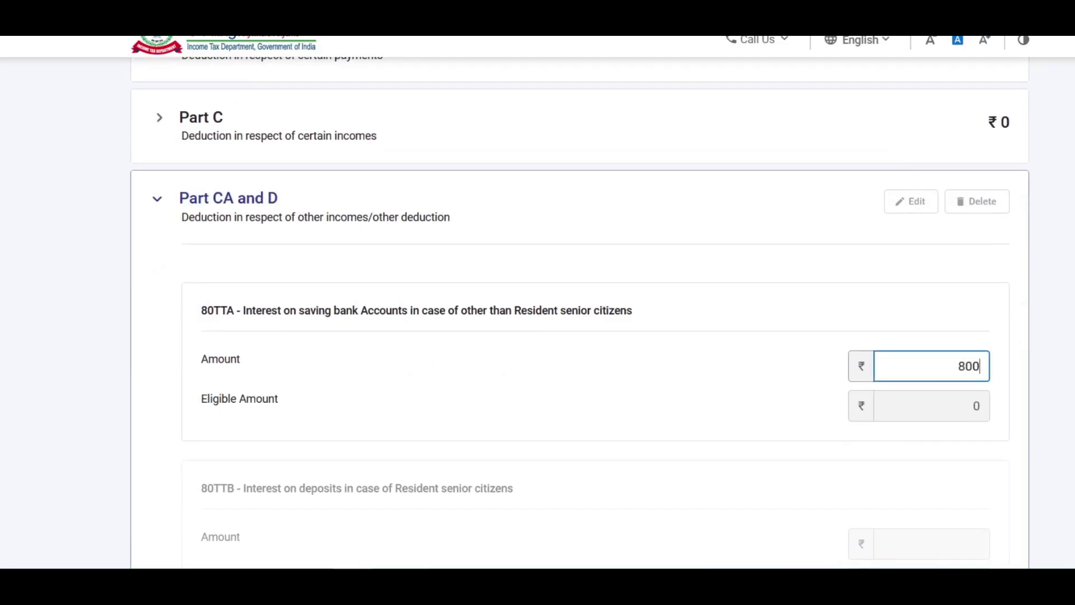
scroll(692, 489, "down", 10)
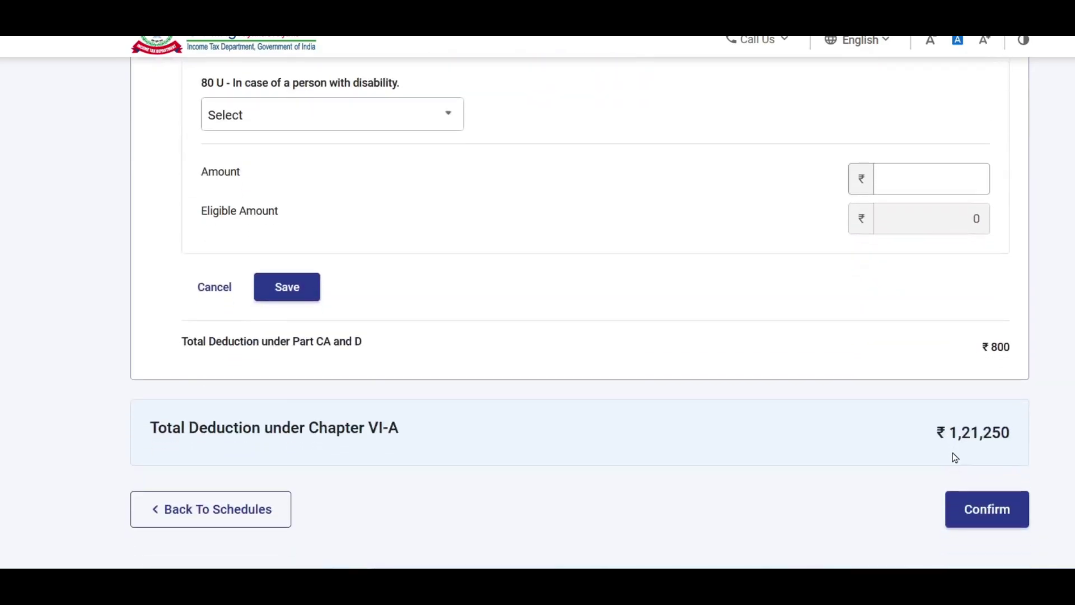
left_click(985, 509)
Step: Open Tax Paid, review the TDS 2 details and total taxes paid, and confirm the schedule
scroll(684, 324, "down", 3)
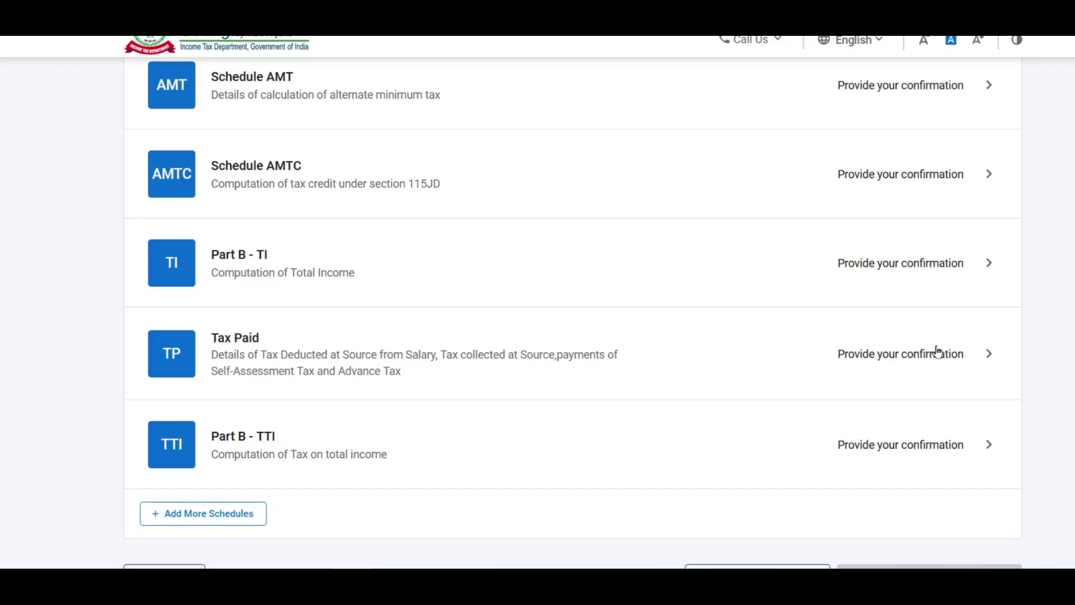
left_click(935, 351)
scroll(821, 339, "down", 2)
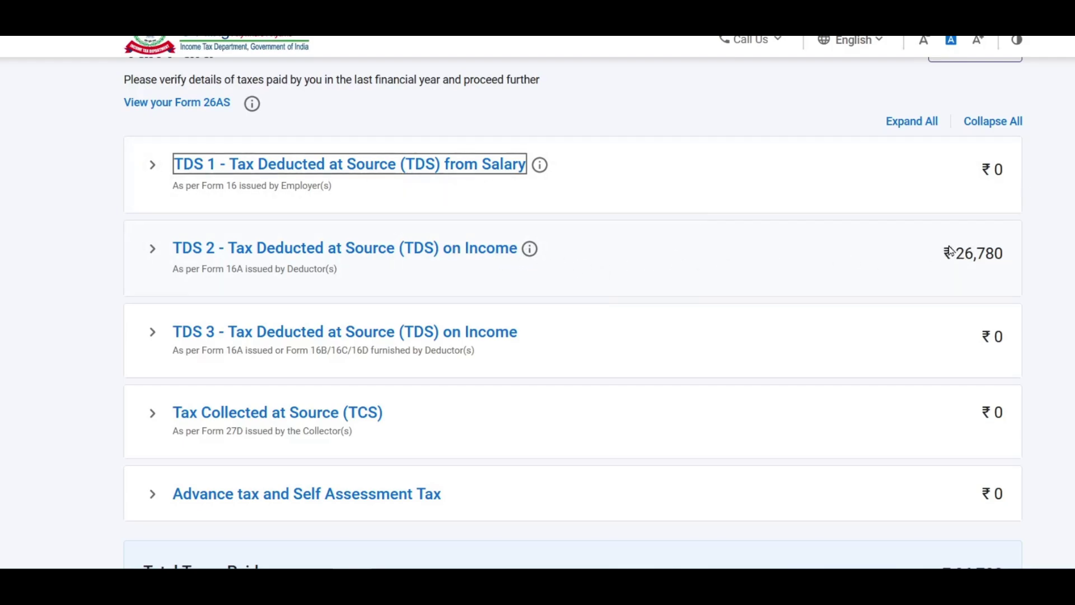
left_click(288, 261)
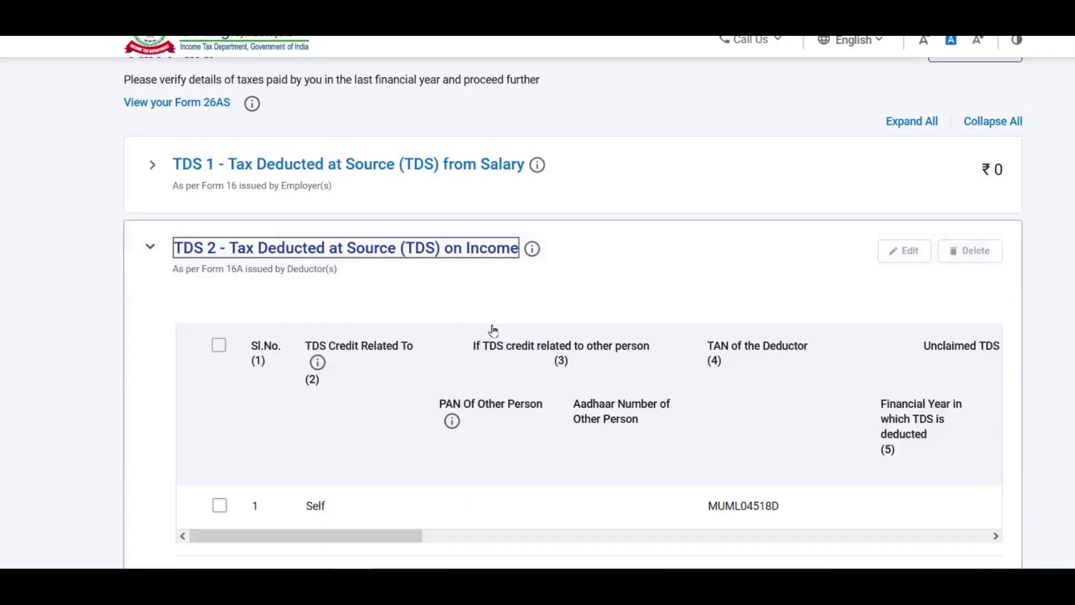
scroll(492, 330, "down", 1)
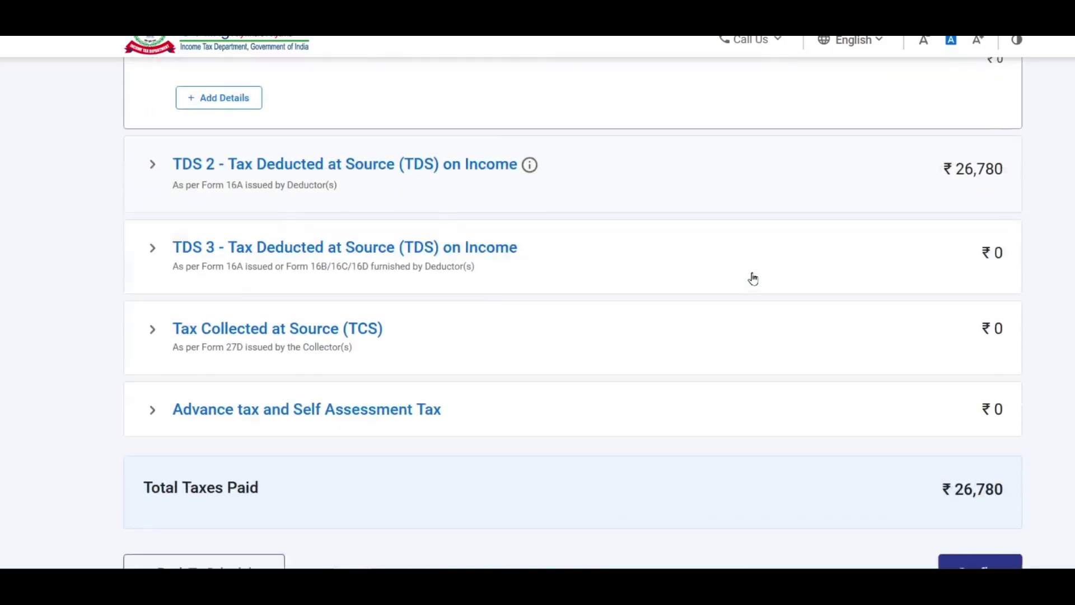
scroll(737, 280, "down", 1)
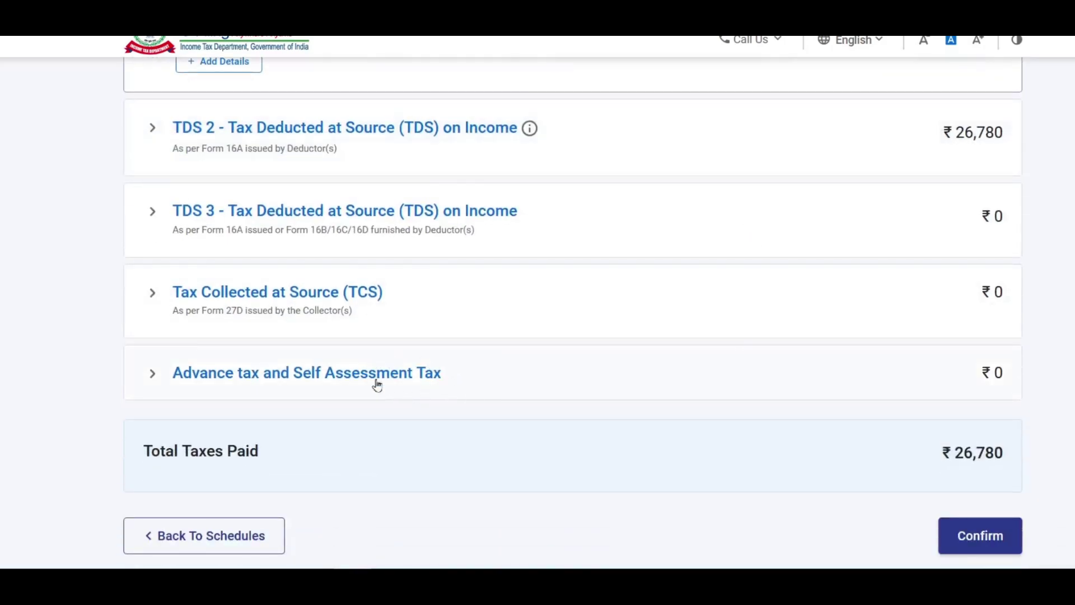
scroll(923, 465, "down", 1)
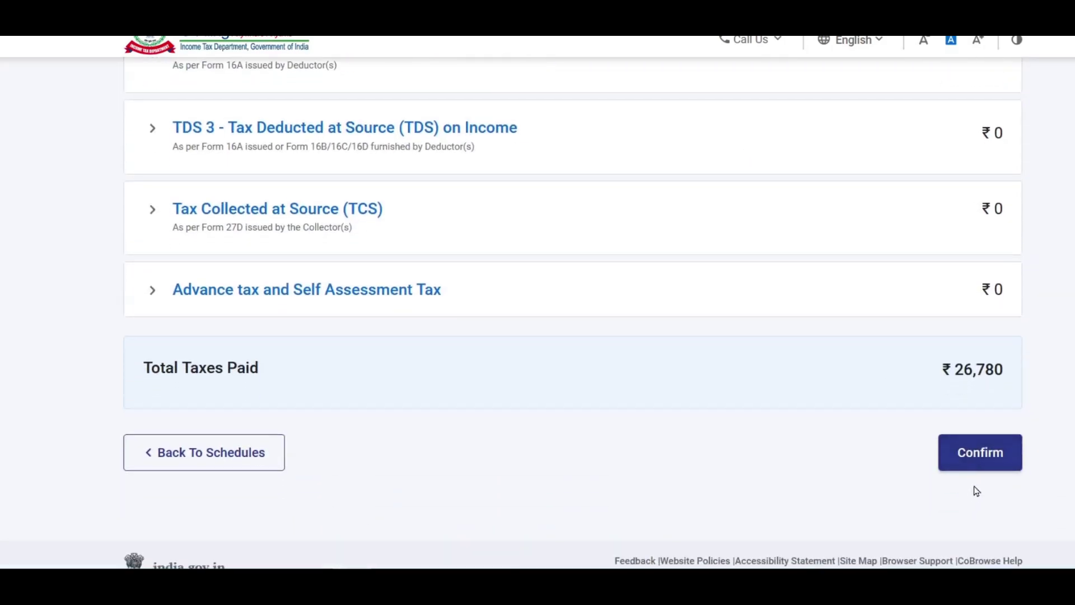
left_click(981, 453)
Step: Check the confirmation status of every schedule in the ITR-3 list, from Nature of Business to Part B - TTI
scroll(668, 307, "down", 3)
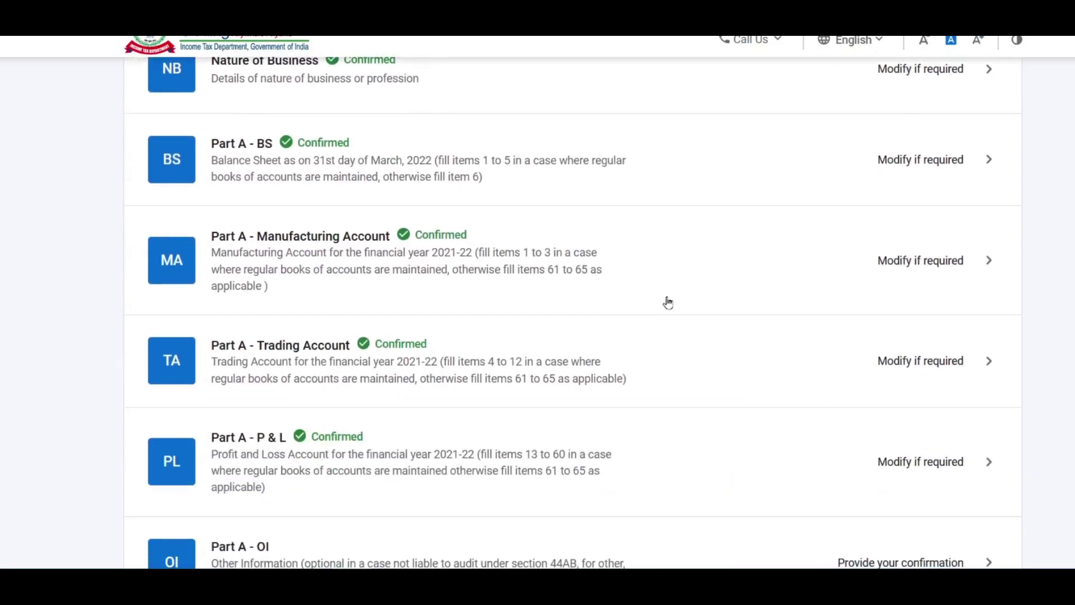
scroll(532, 180, "down", 4)
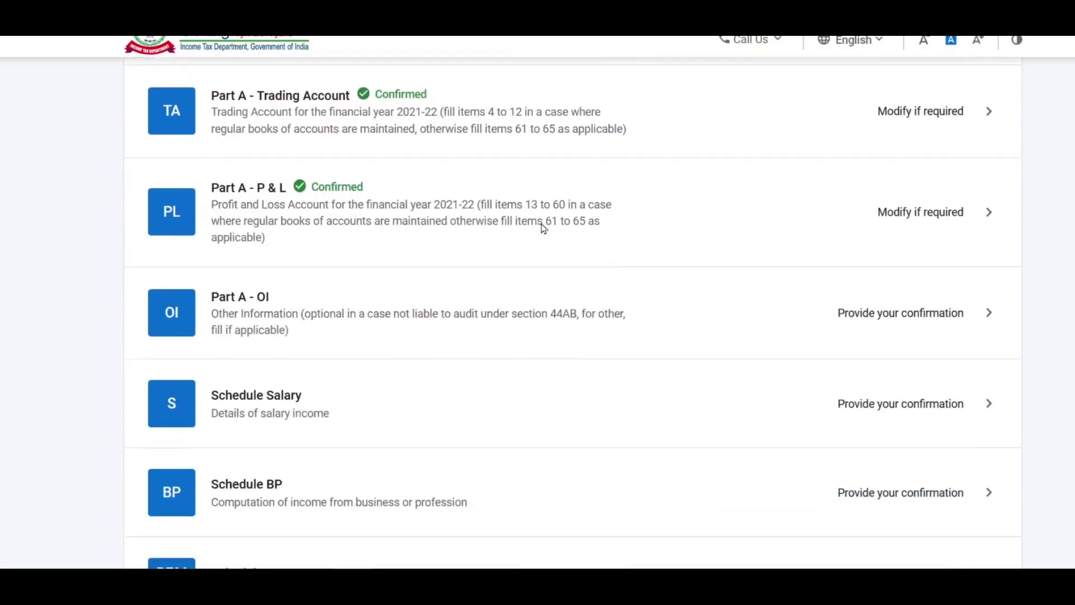
scroll(560, 224, "down", 4)
scroll(568, 227, "down", 12)
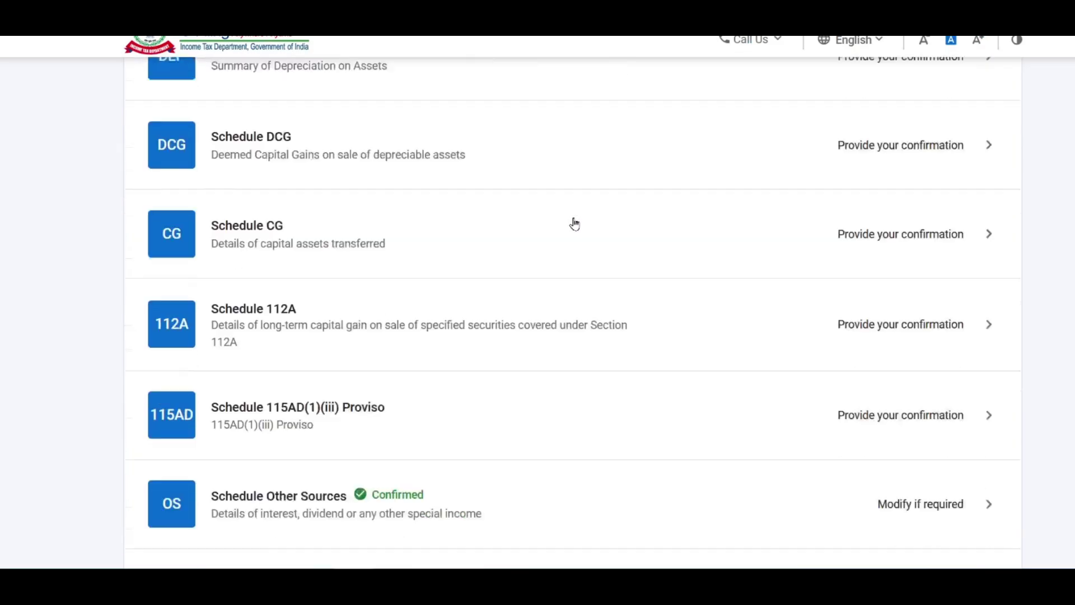
scroll(532, 210, "down", 6)
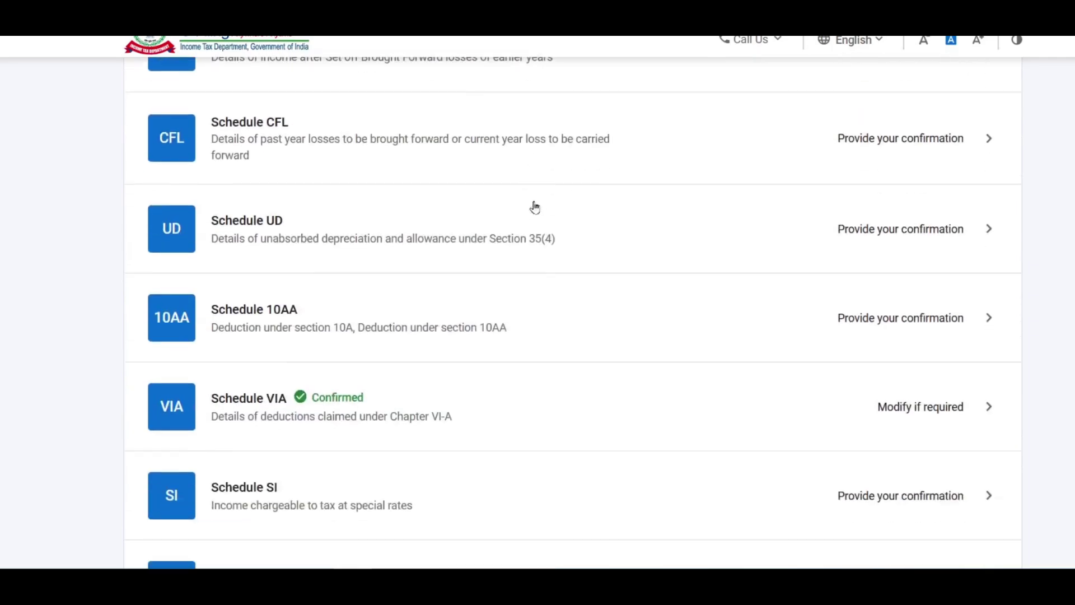
scroll(447, 359, "down", 3)
scroll(459, 330, "down", 6)
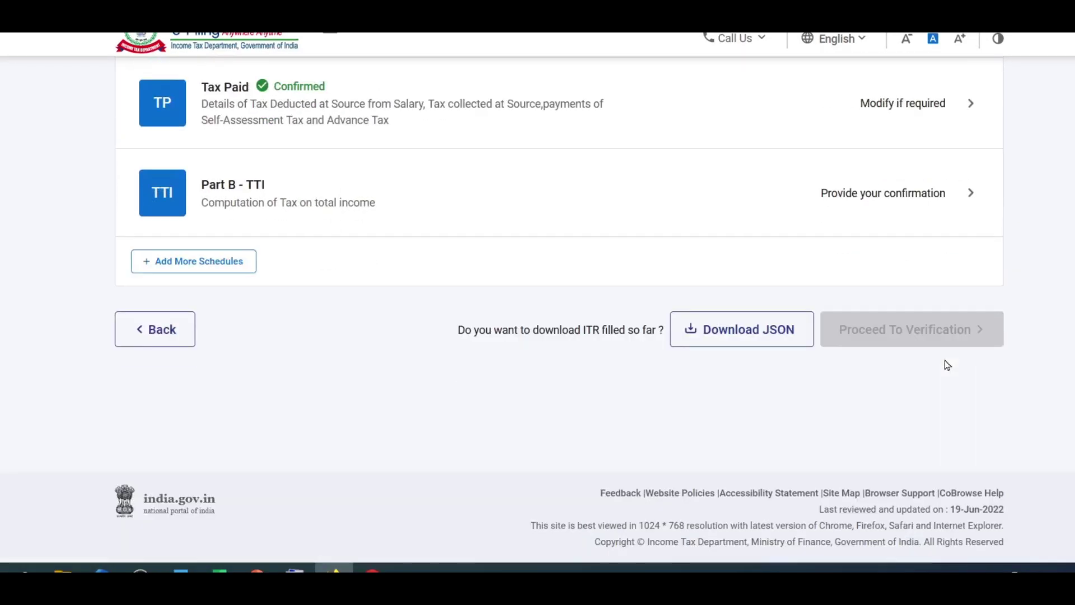
scroll(943, 365, "up", 3)
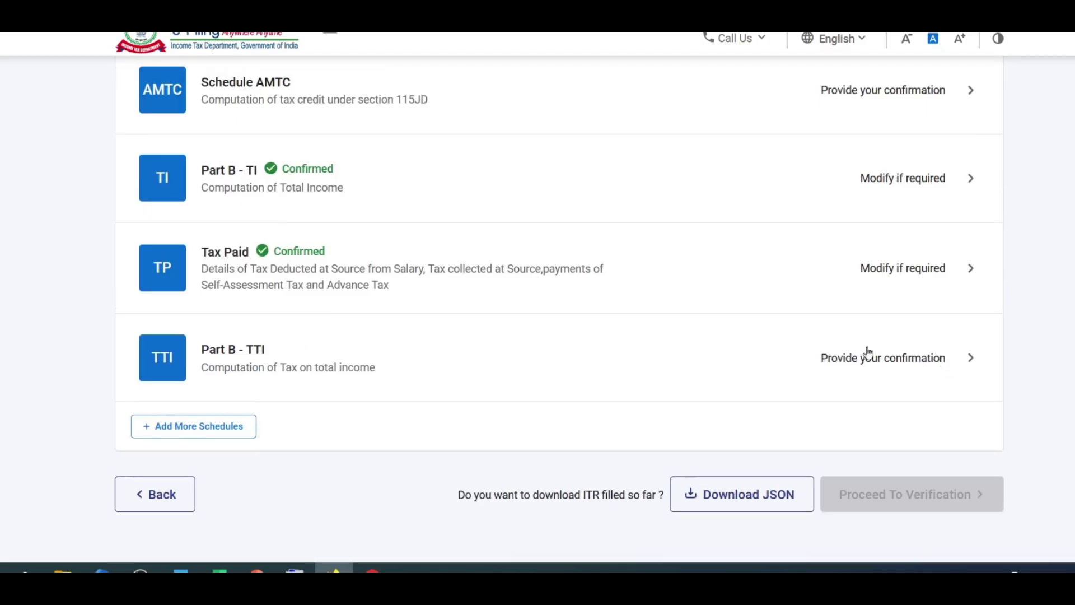
Step: Open Part B - TTI and review the tax liability, taxes paid, amount payable and refund
left_click(885, 356)
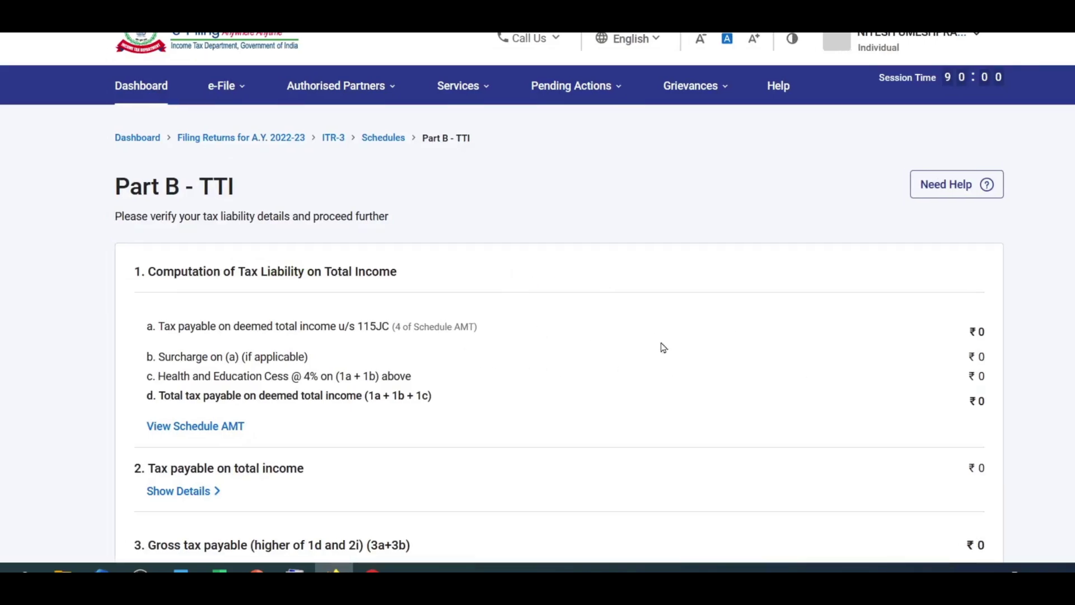
scroll(914, 324, "down", 6)
scroll(937, 333, "down", 7)
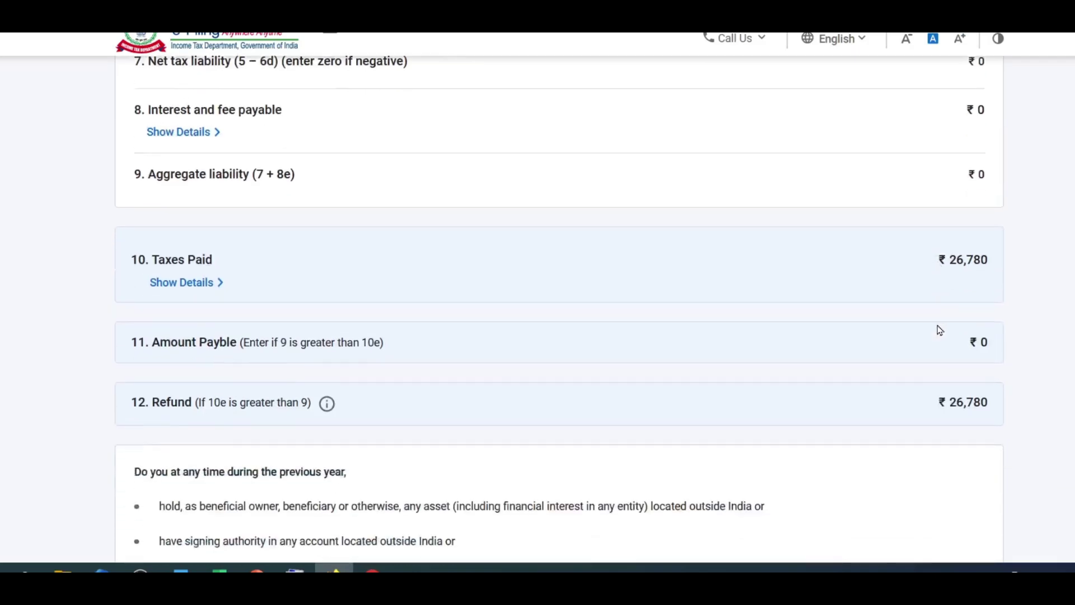